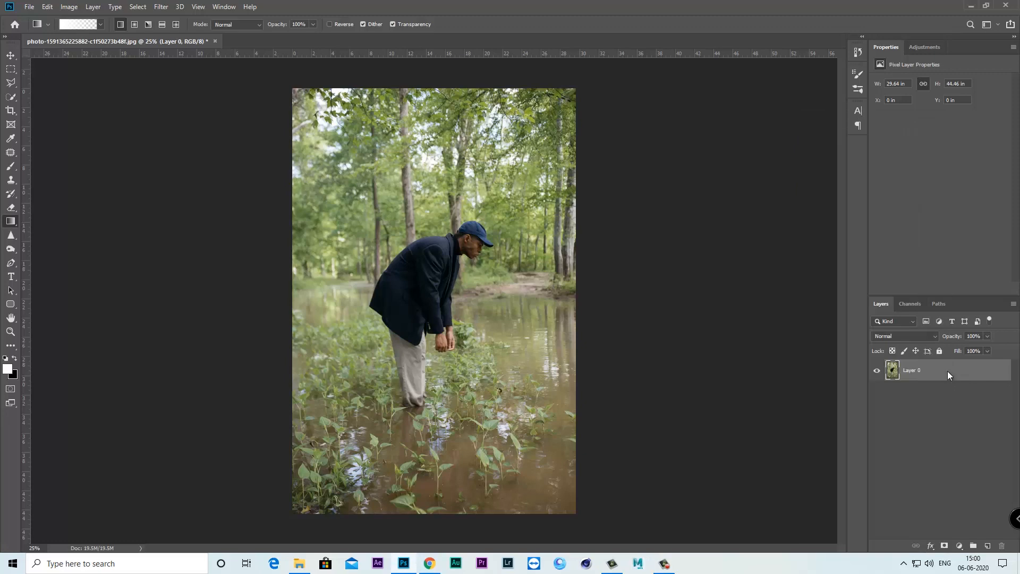
Duplicate Layer 0 as Layer 0 copy.
click(827, 160)
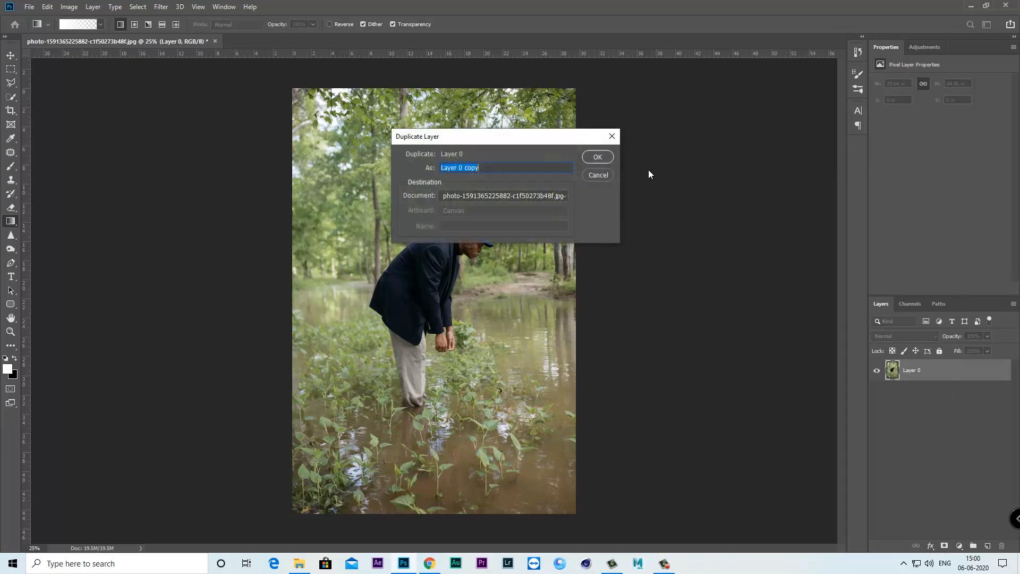
click(591, 160)
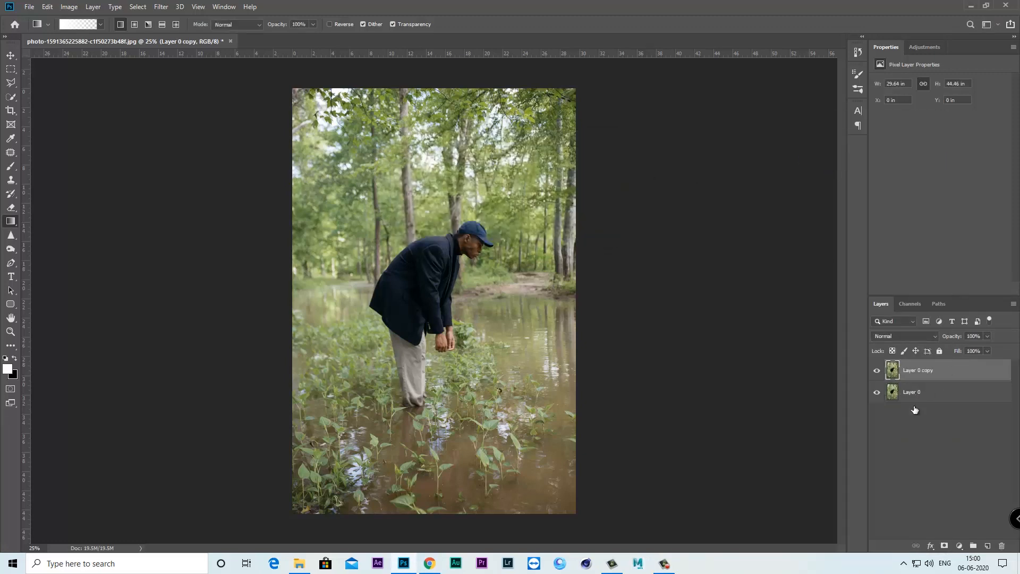
Start a Pen tool path at the back of the man's trouser hem and trace up the lower leg.
key(ctrl+plus)
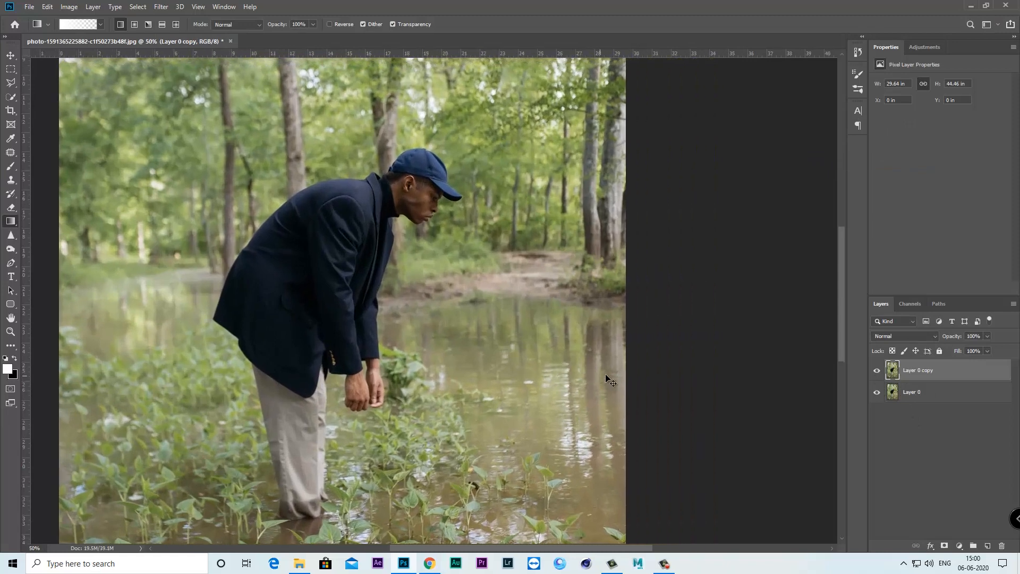
key(ctrl+plus)
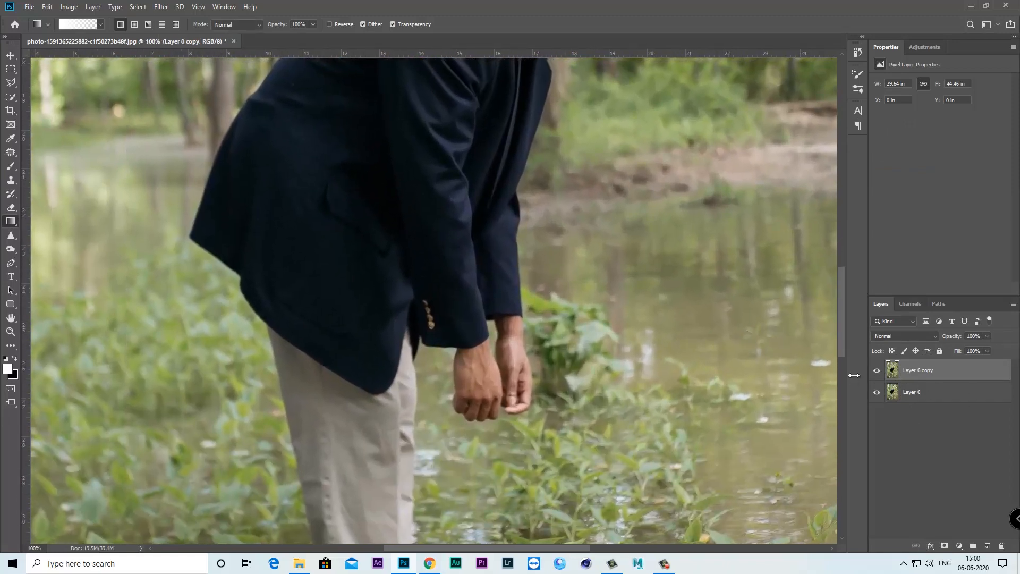
drag(480, 323, 757, 283)
click(11, 263)
key(ctrl+plus)
drag(734, 449, 635, 259)
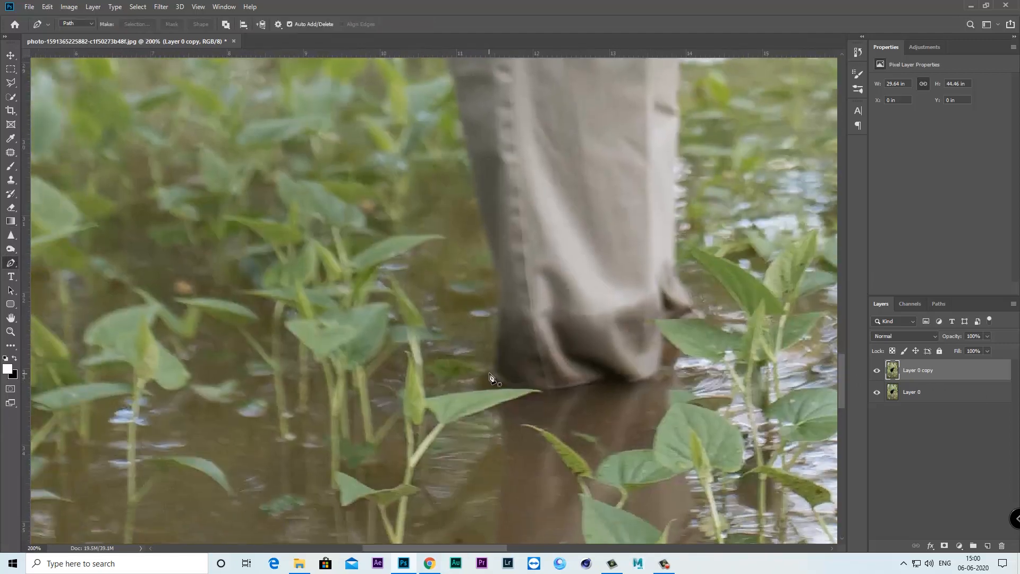
click(489, 373)
drag(502, 311, 519, 364)
drag(501, 284, 493, 269)
alt+click(504, 294)
drag(530, 308, 559, 488)
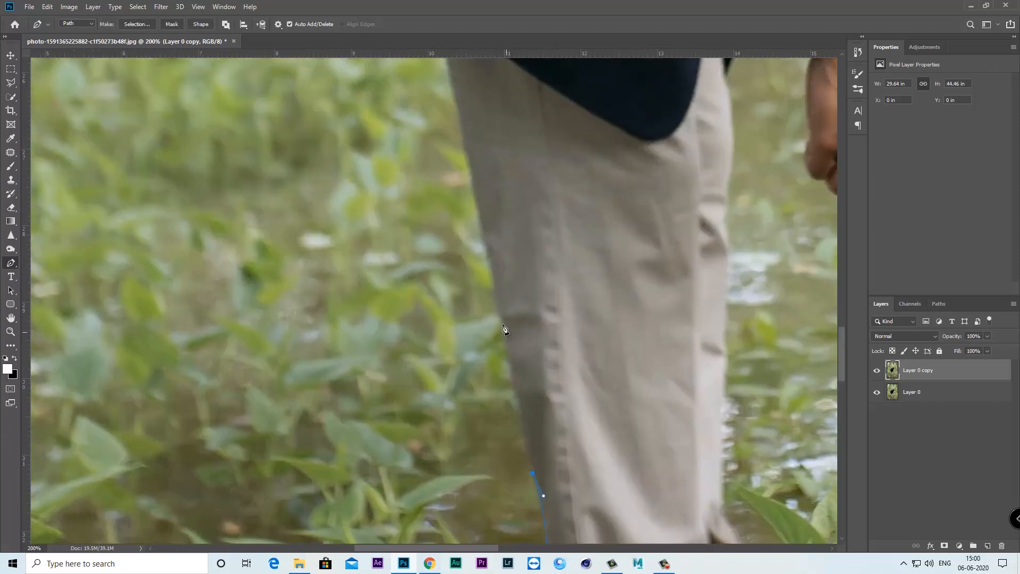
Continue the path up the back of the trousers and around the jacket's lower hem to its notch.
drag(500, 305, 543, 513)
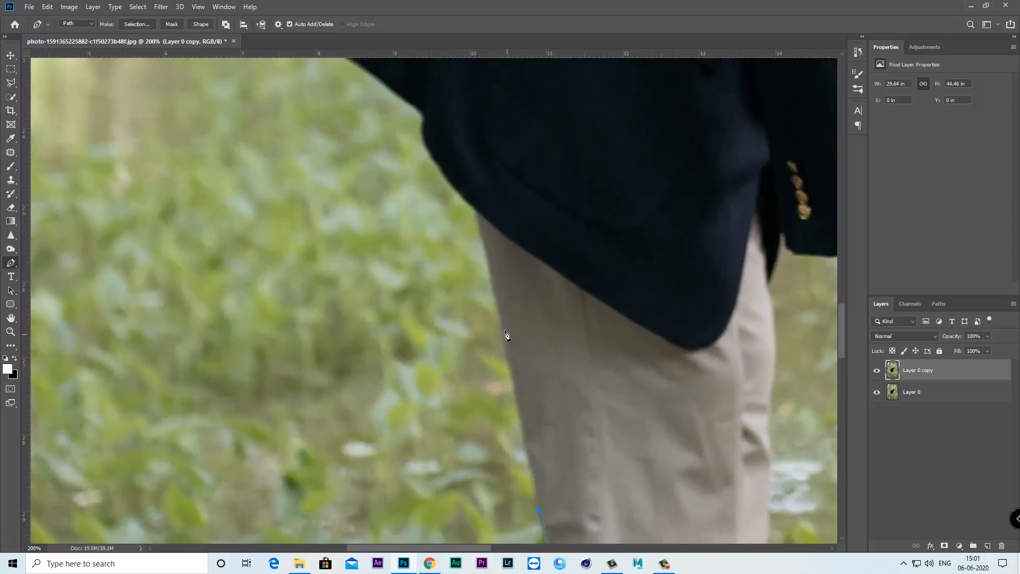
drag(514, 326, 524, 443)
click(457, 317)
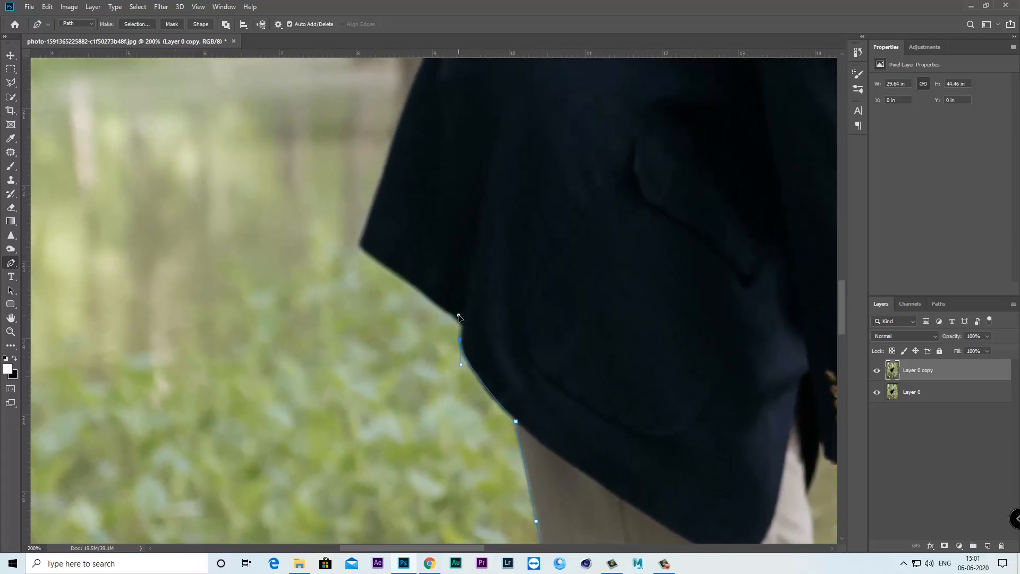
Trace the path around the jacket's rear corner and up the lower back.
drag(457, 317, 514, 403)
drag(560, 268, 484, 362)
click(482, 362)
drag(536, 249, 398, 405)
drag(398, 405, 427, 369)
alt+click(398, 405)
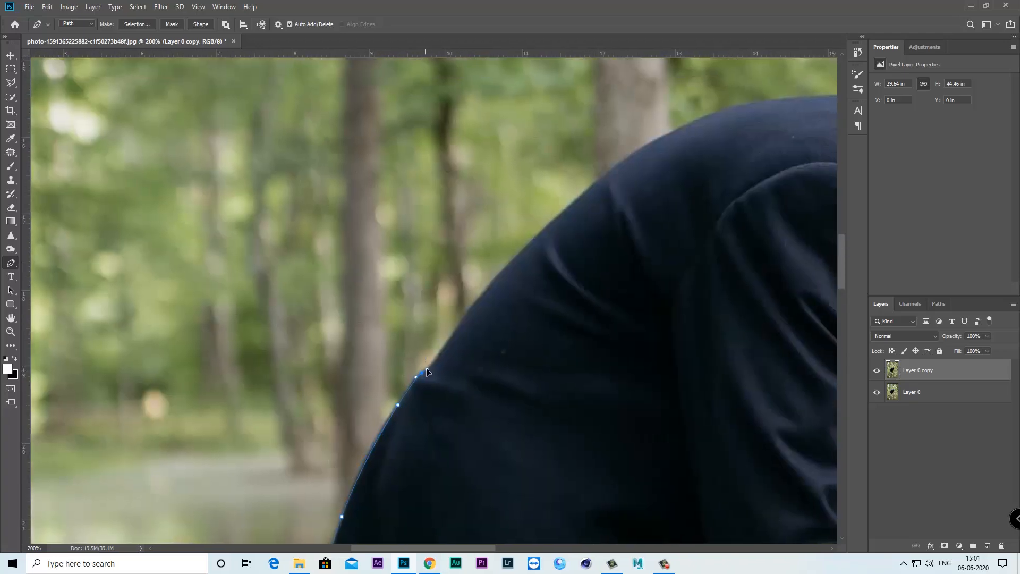
Extend the path along the curve of the man's upper back and shoulder.
click(437, 358)
drag(565, 209, 407, 221)
drag(407, 221, 487, 152)
alt+click(407, 221)
drag(513, 221, 389, 278)
drag(413, 190, 490, 164)
alt+click(414, 191)
drag(559, 172, 519, 193)
alt+click(608, 172)
Trace the path along the jacket collar and the back of the neck to the cap.
click(610, 169)
drag(519, 194, 552, 244)
click(555, 217)
click(562, 207)
click(582, 193)
click(585, 187)
click(546, 232)
Outline the crown and brim of the blue cap with the path.
drag(632, 164, 410, 160)
click(519, 247)
alt+click(629, 196)
click(643, 201)
click(649, 204)
drag(510, 225, 545, 283)
click(518, 291)
drag(497, 340, 509, 253)
alt+click(497, 340)
Trace the path along the face profile, chin and neck to the upper front edge of the jacket.
key(ctrl+plus)
drag(519, 293, 510, 298)
drag(502, 371, 490, 374)
click(481, 369)
click(417, 427)
drag(376, 439, 493, 418)
alt+click(458, 382)
drag(459, 382, 388, 336)
alt+click(427, 379)
alt+click(383, 397)
click(383, 392)
drag(393, 409, 379, 296)
drag(382, 326, 381, 342)
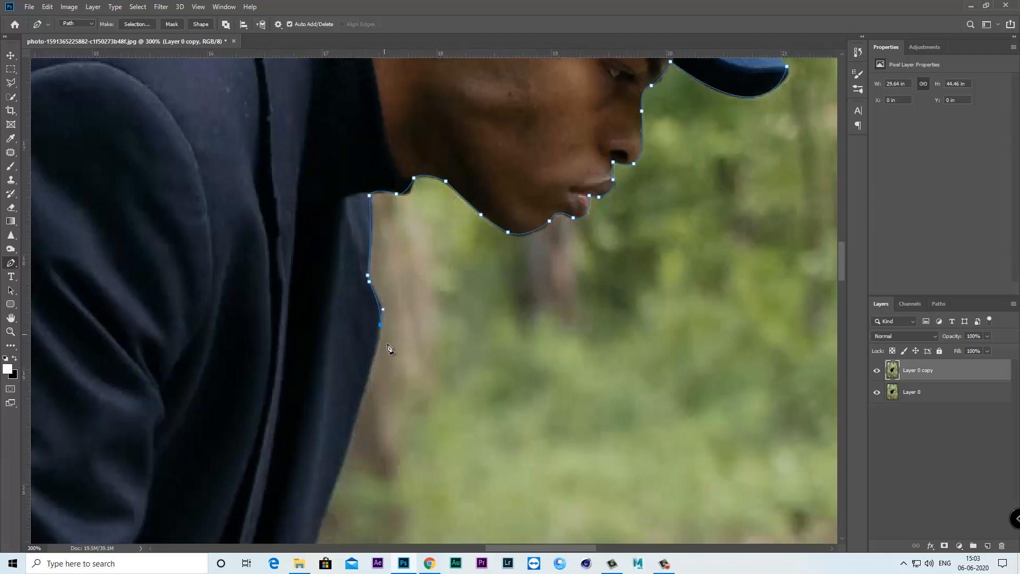
Continue the path down the jacket's front edge to the far sleeve.
drag(367, 452, 486, 147)
click(421, 301)
drag(420, 324, 446, 265)
click(423, 297)
click(426, 313)
drag(432, 403, 437, 295)
drag(431, 318, 433, 335)
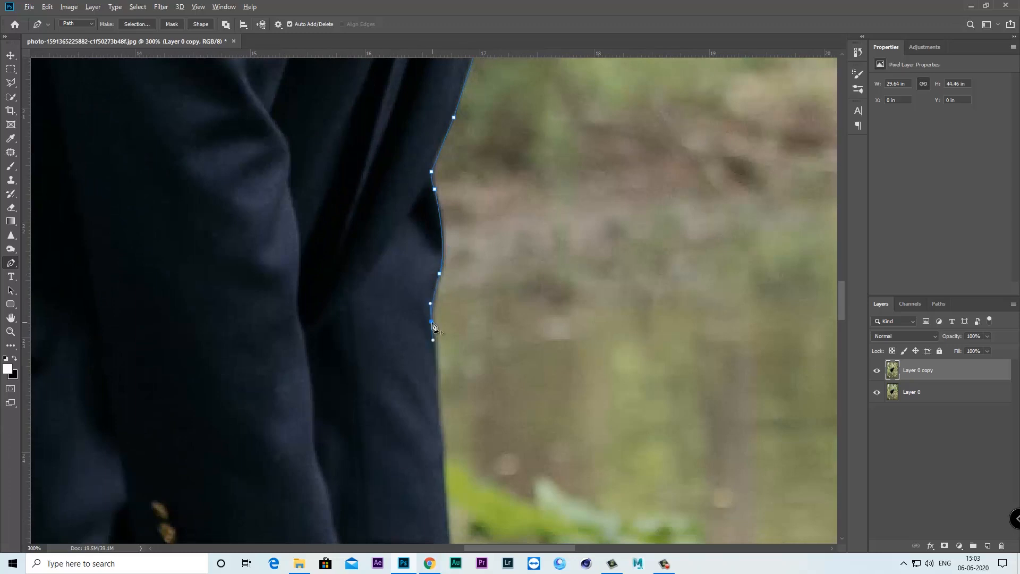
Trace the path down the far sleeve and along the outer edge of the wrist and hand.
drag(445, 510, 440, 199)
click(445, 240)
click(441, 247)
drag(445, 311, 441, 332)
drag(459, 372, 466, 293)
drag(466, 310, 465, 344)
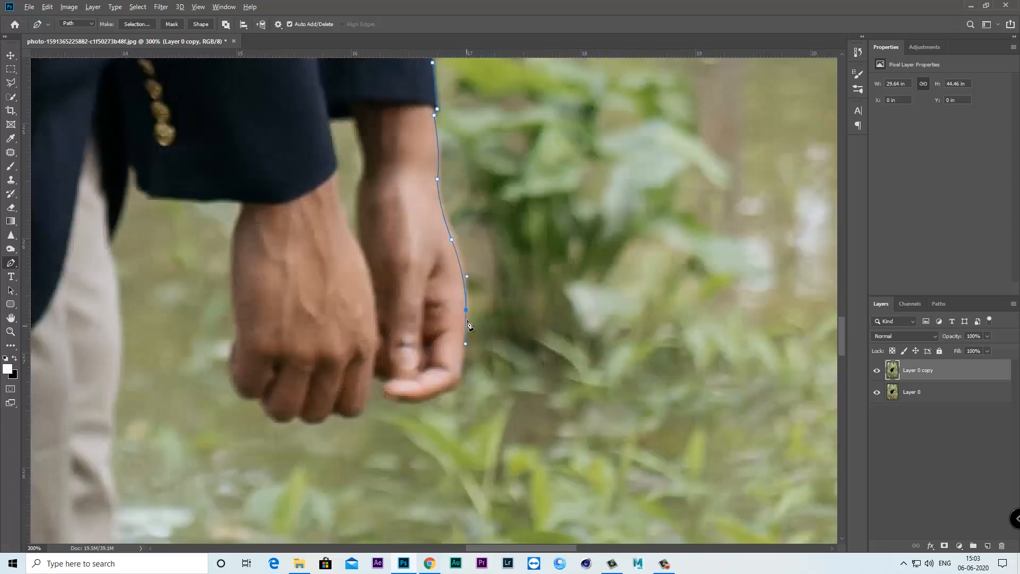
Outline the fingertips of both hands with the path, working back toward the near hand's inner edge.
click(453, 388)
drag(394, 400, 338, 417)
drag(334, 411, 278, 466)
alt+click(333, 410)
click(294, 417)
click(258, 397)
click(231, 356)
click(240, 340)
click(238, 332)
drag(276, 357, 291, 323)
click(273, 343)
drag(202, 343, 424, 343)
Trace the path along the near sleeve cuff and the jacket edge to the front of the trousers.
click(408, 339)
drag(390, 306, 379, 313)
click(372, 393)
drag(372, 382, 327, 121)
drag(327, 269, 322, 351)
alt+click(327, 268)
drag(351, 364, 385, 75)
click(351, 220)
Continue the path down the front edge of the trouser leg to the waterline.
drag(349, 266, 341, 285)
drag(361, 393, 368, 254)
click(355, 315)
drag(357, 340, 361, 350)
click(384, 387)
drag(348, 405, 344, 437)
drag(325, 488, 356, 456)
Trace the path along the trouser hem and close it at the starting point.
click(261, 494)
drag(199, 467, 146, 448)
alt+click(199, 467)
click(173, 448)
Convert the closed path to a selection and add it as a layer mask on Layer 0 copy.
key(ctrl+0)
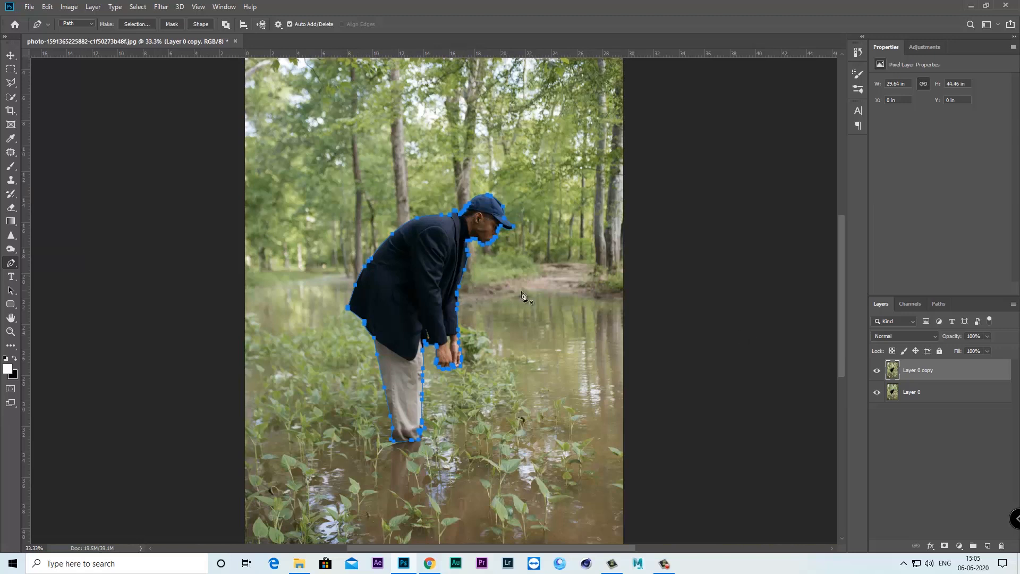
key(ctrl+Return)
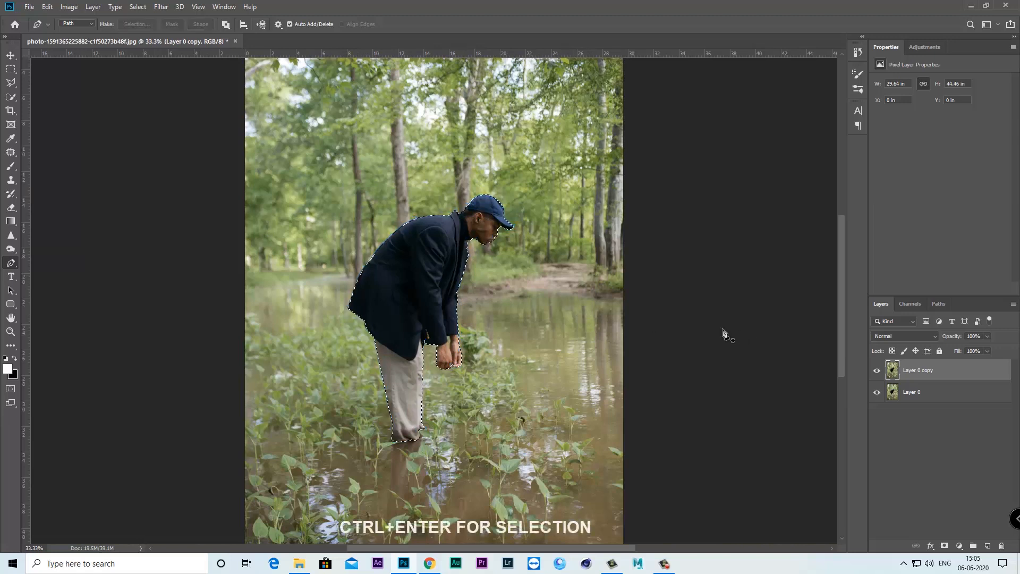
click(946, 546)
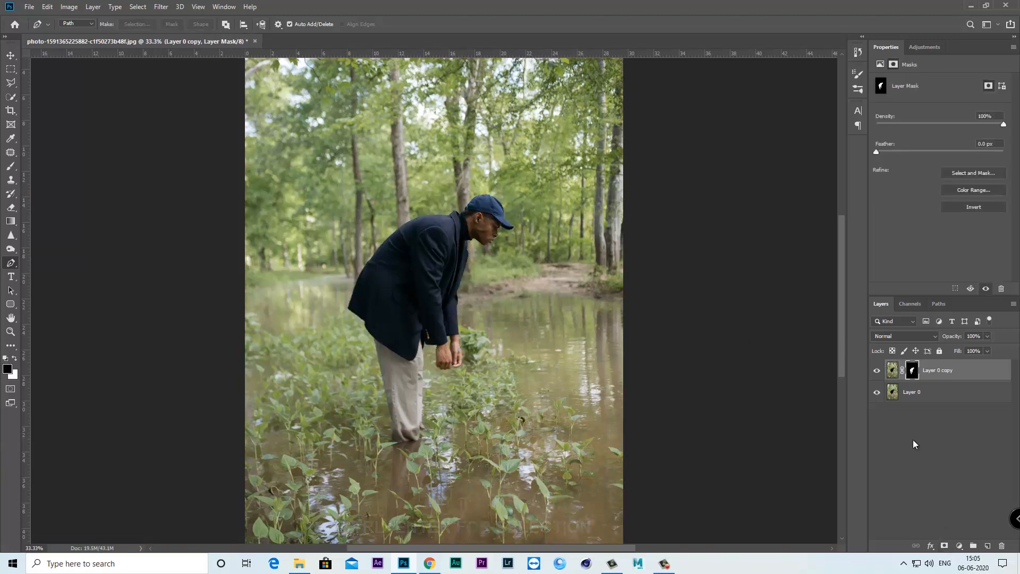
Load the man's mask as a selection, make Layer 0 active and expand the selection by 10 pixels.
ctrl+click(912, 374)
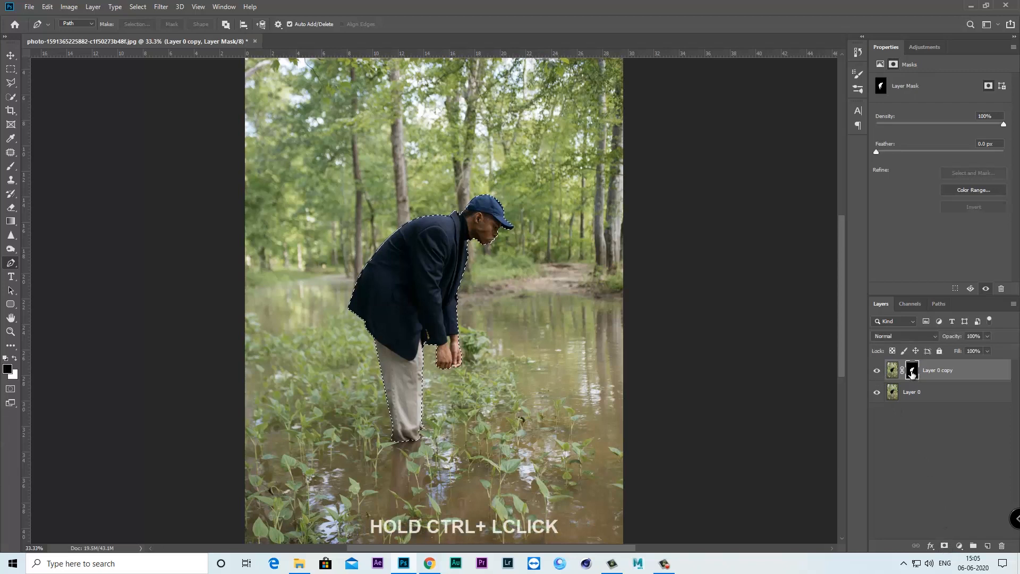
click(895, 394)
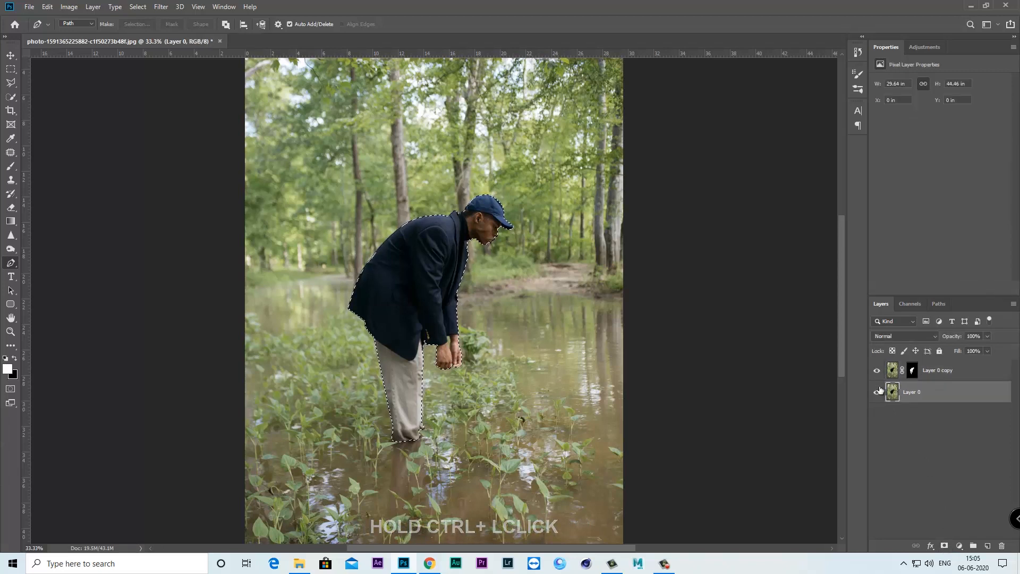
click(140, 7)
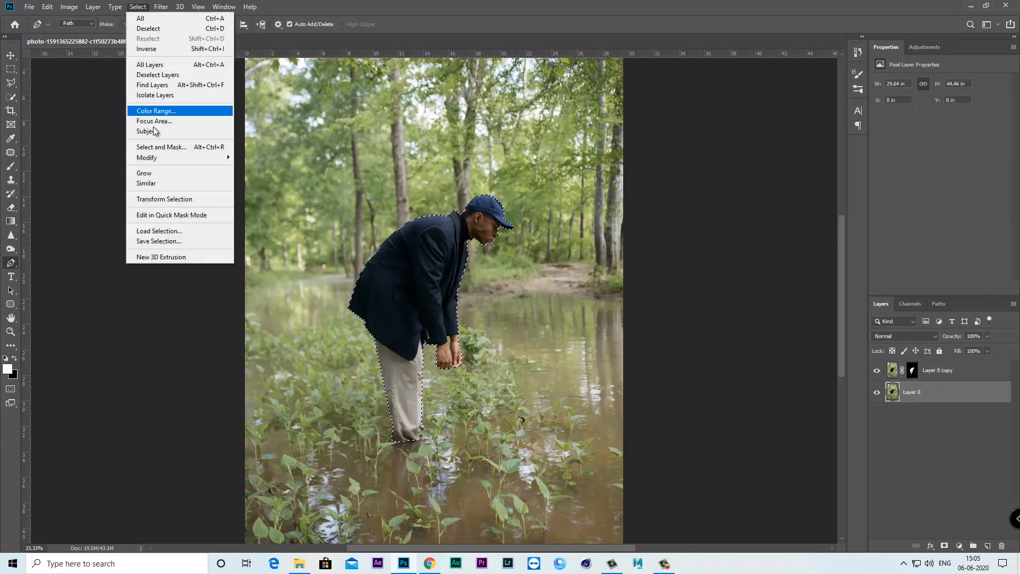
mouse_move(163, 157)
click(259, 177)
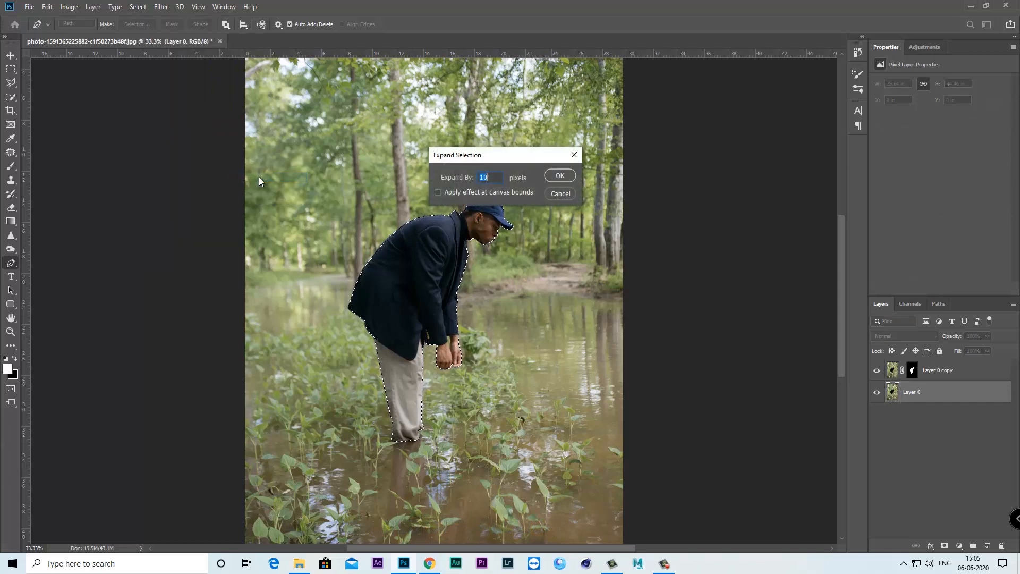
key(Return)
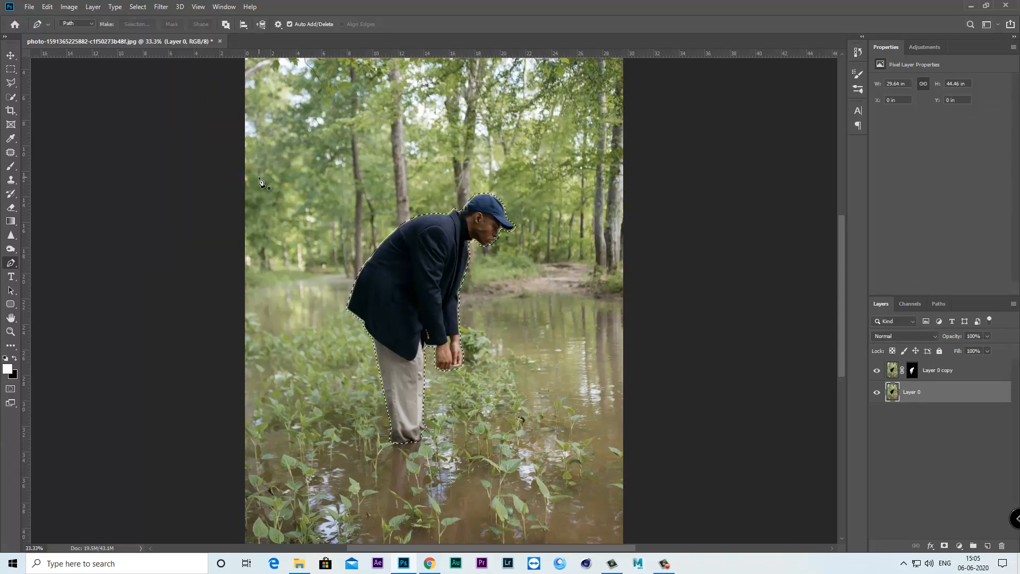
Fill the selected figure on Layer 0 with Content-Aware, Normal mode, 100% opacity.
click(48, 7)
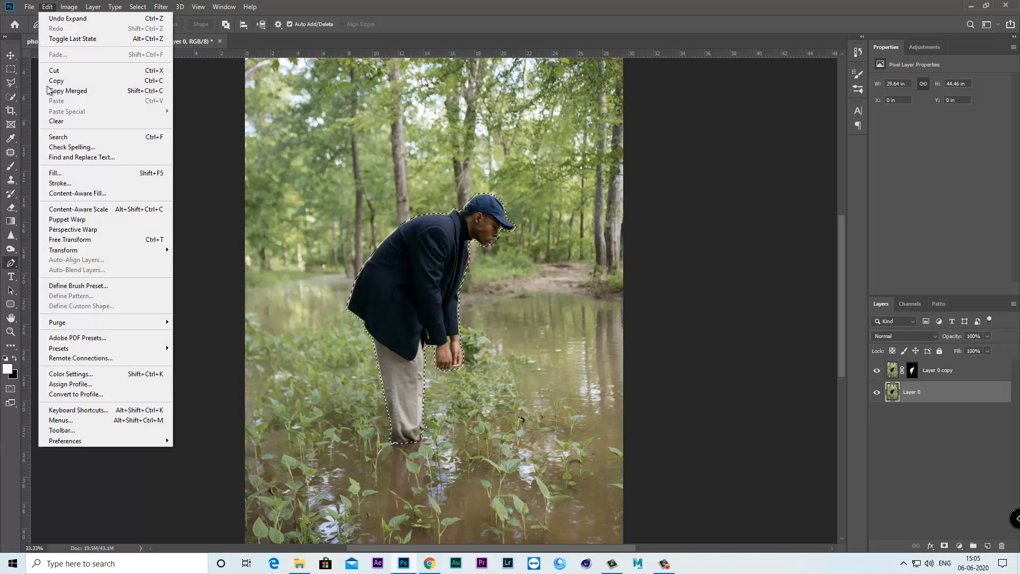
click(56, 174)
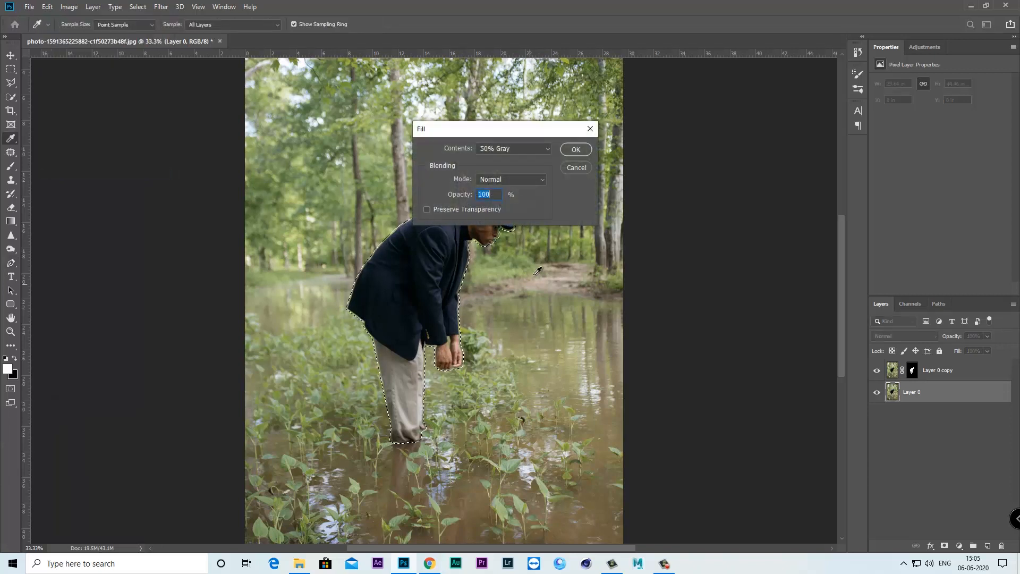
click(532, 150)
click(518, 195)
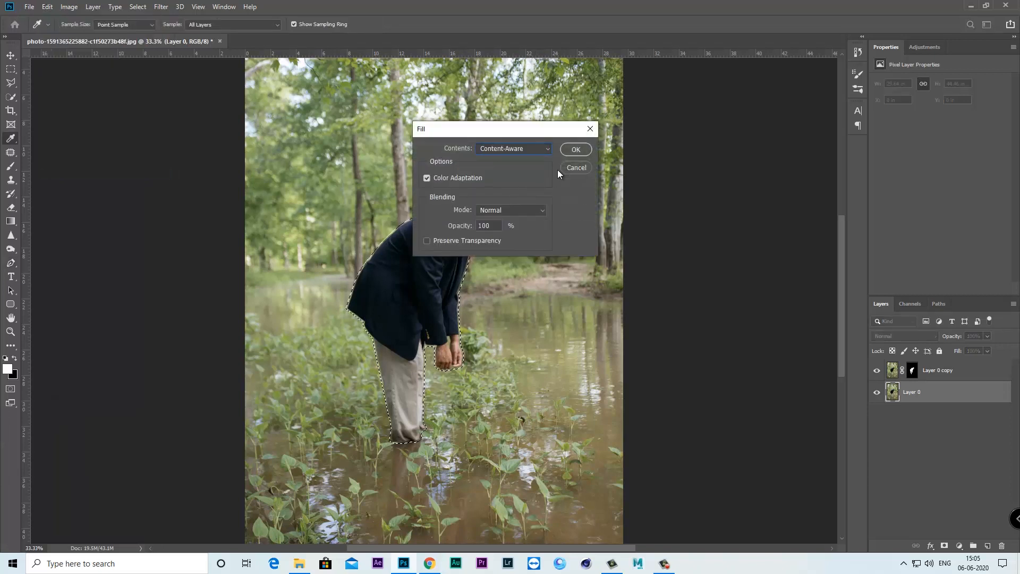
click(576, 149)
key(p)
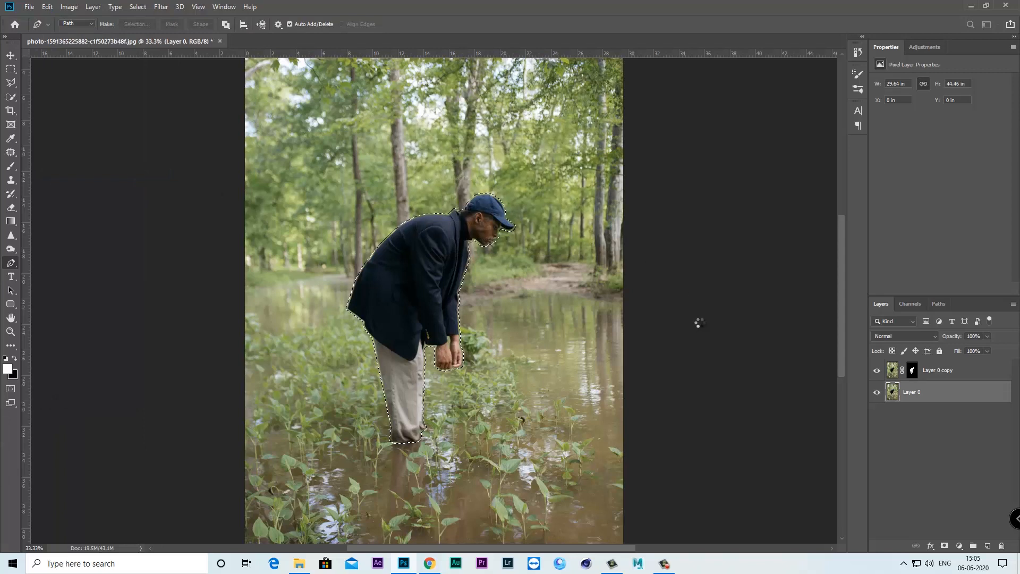
Check the filled background with Layer 0 copy briefly hidden, and deselect the selection.
click(878, 371)
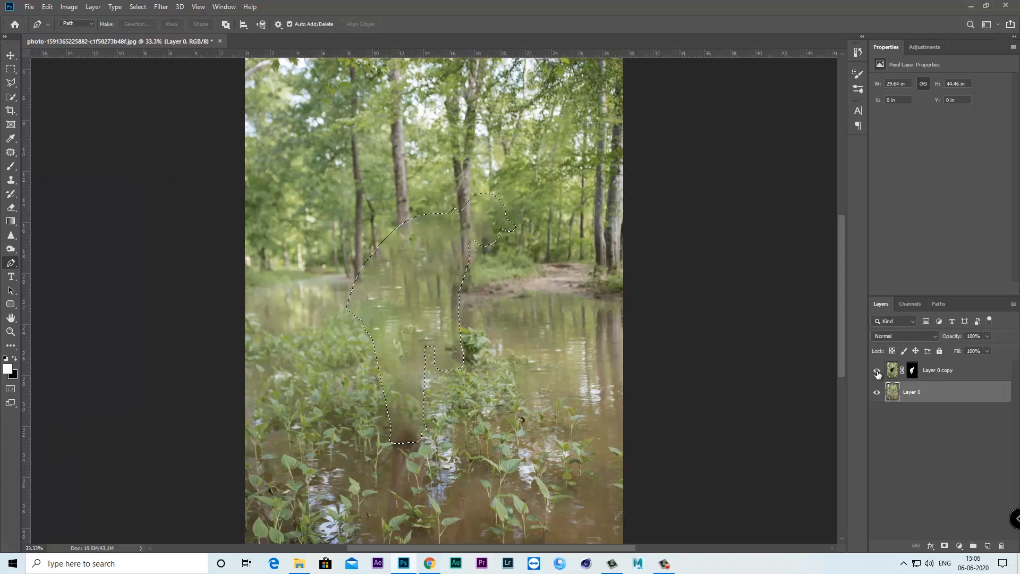
click(877, 371)
click(137, 7)
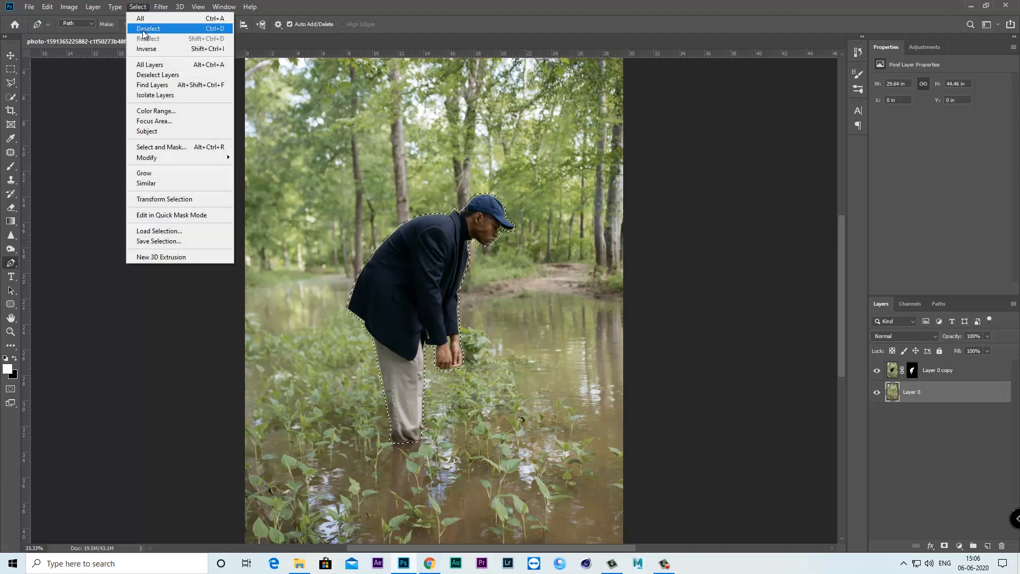
click(143, 30)
Hide Layer 0 copy and set up the Clone Stamp tool with a brush size of 500.
click(876, 371)
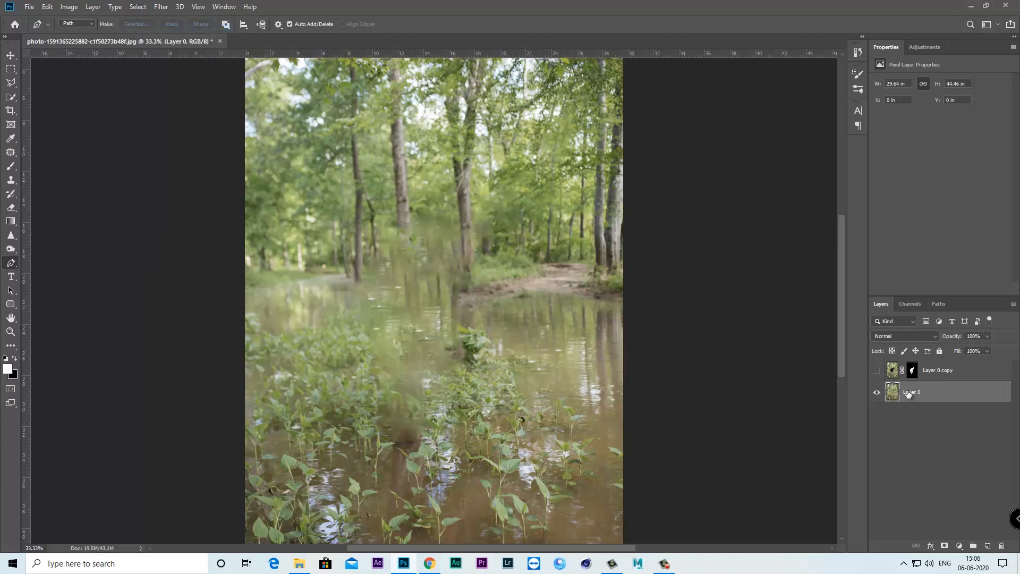
click(11, 181)
right_click(13, 183)
click(42, 181)
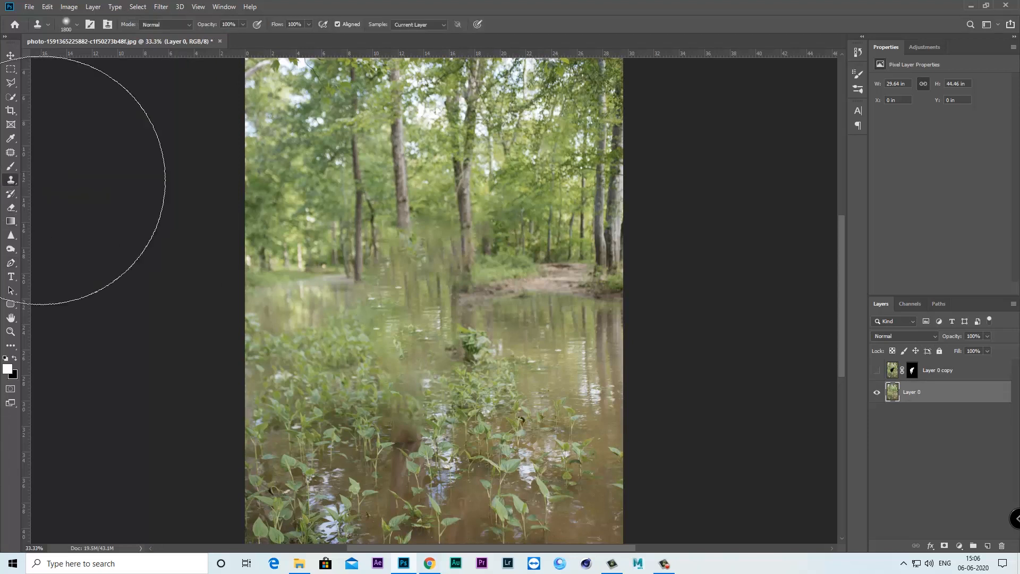
key(bracketleft)
key(bracketleft)
key(bracketleft)
key(bracketleft)
key(bracketleft)
key(bracketleft)
key(bracketleft)
key(bracketleft)
key(bracketleft)
key(bracketleft)
key(bracketleft)
key(bracketleft)
key(bracketleft)
key(bracketleft)
key(bracketleft)
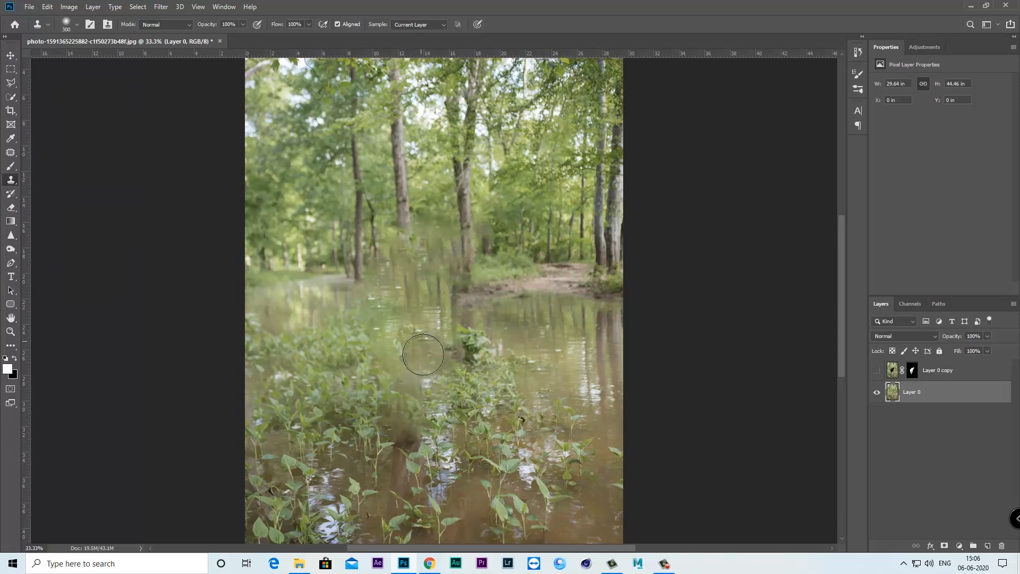
key(bracketright)
key(bracketright)
Clone nearby trees, water and plants over the smudged fill on Layer 0, and show Layer 0 copy again.
mouse_move(406, 395)
mouse_down()
mouse_move(397, 234)
mouse_move(416, 219)
mouse_up()
alt+click(458, 215)
click(465, 247)
alt+click(457, 210)
drag(464, 253, 438, 282)
alt+click(429, 343)
mouse_move(360, 300)
mouse_down()
mouse_move(365, 273)
mouse_move(428, 268)
mouse_up()
key(ctrl+minus)
key(ctrl+minus)
key(ctrl+plus)
click(877, 371)
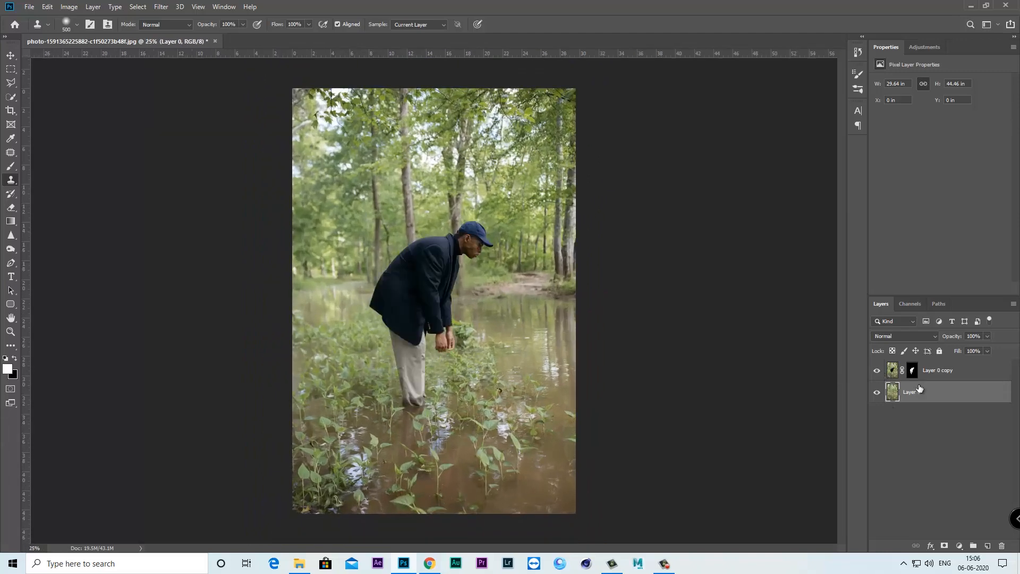
Add a solid colour fill layer above Layer 0 in dark grey 515151.
click(959, 546)
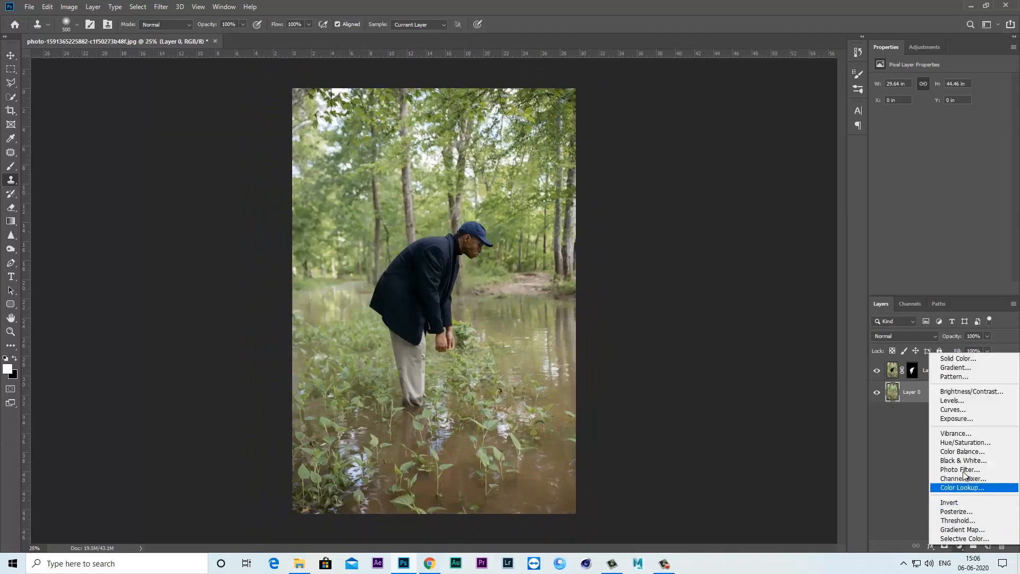
click(958, 359)
drag(604, 241, 587, 216)
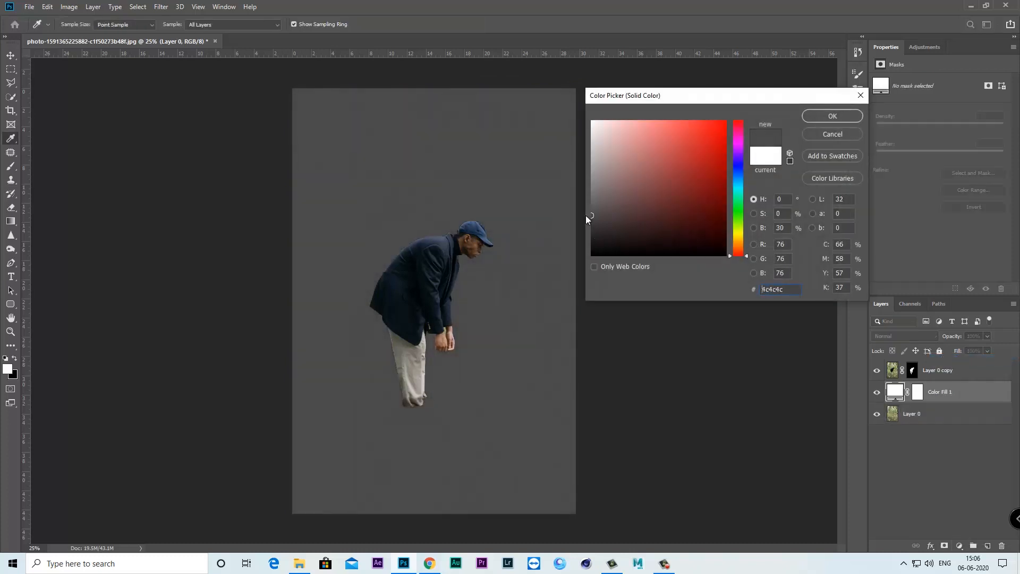
click(738, 209)
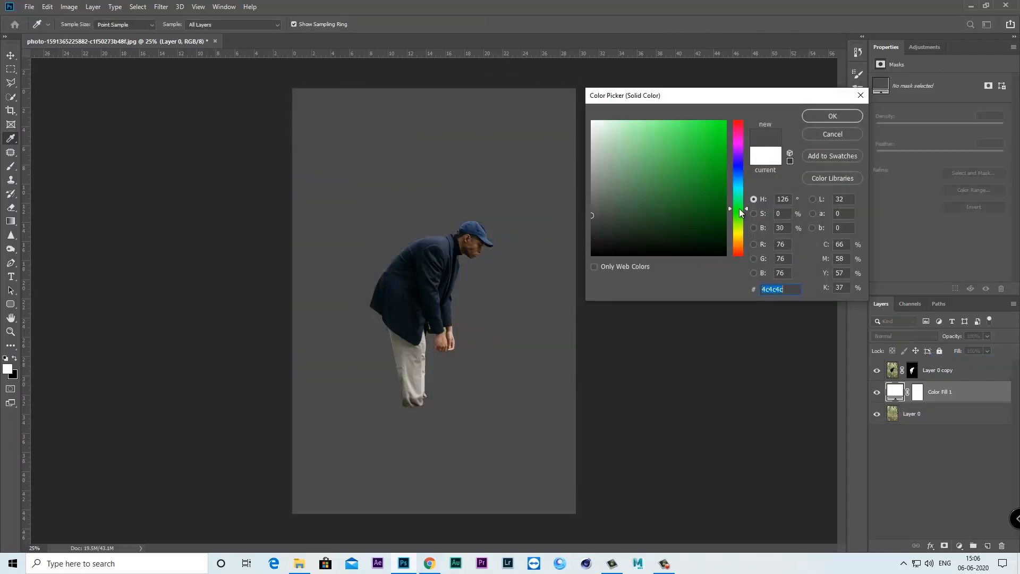
drag(593, 217, 592, 213)
click(832, 117)
key(s)
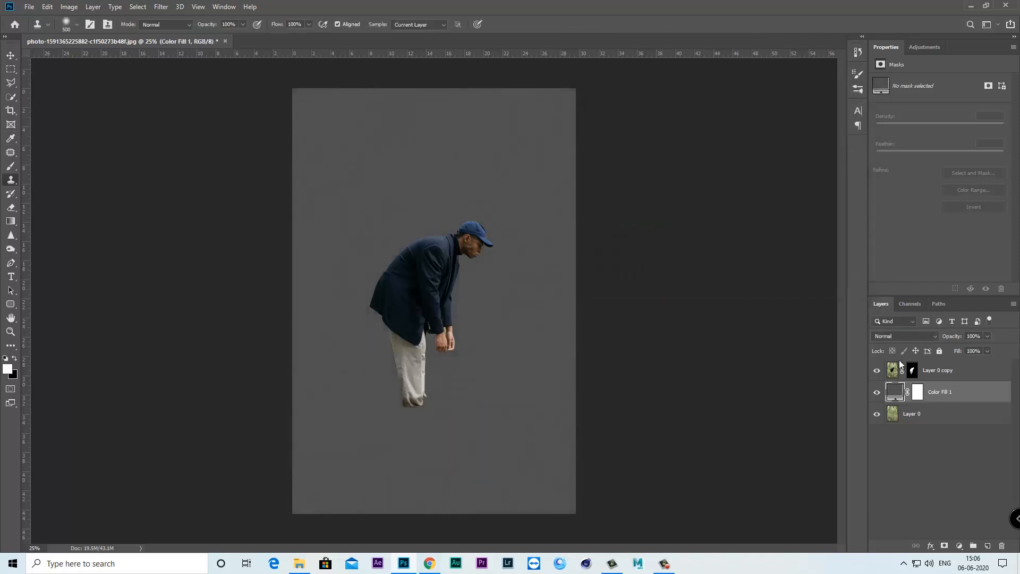
Duplicate Layer 0 as Layer 0 copy 2 and move the copy above the Color Fill 1 layer.
click(927, 420)
right_click(946, 418)
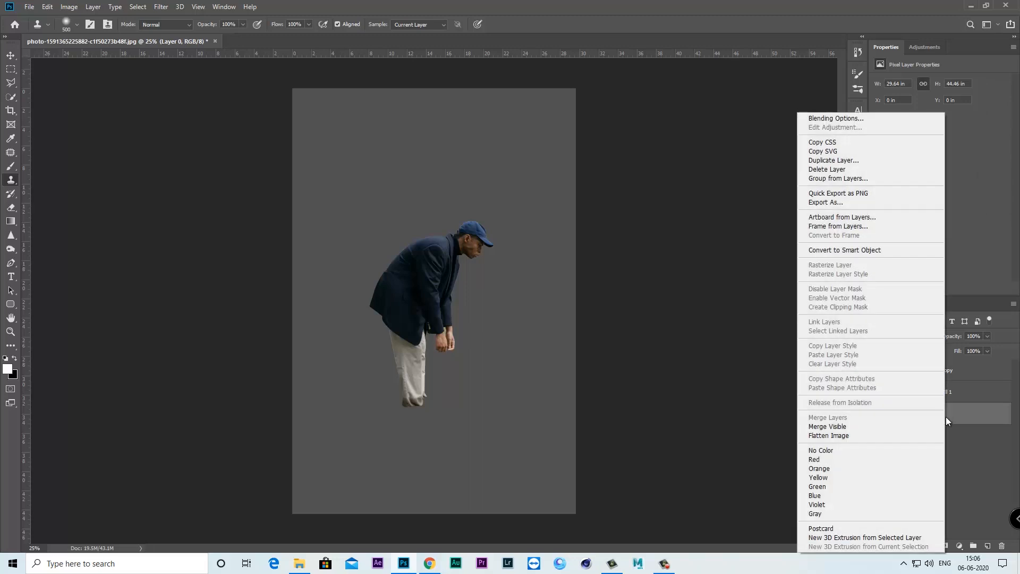
click(824, 162)
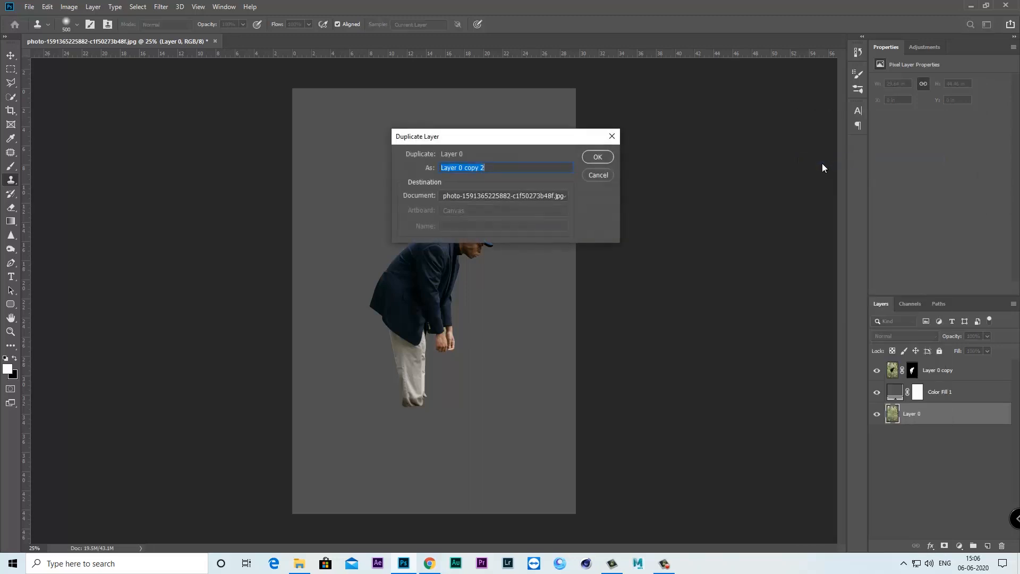
click(609, 160)
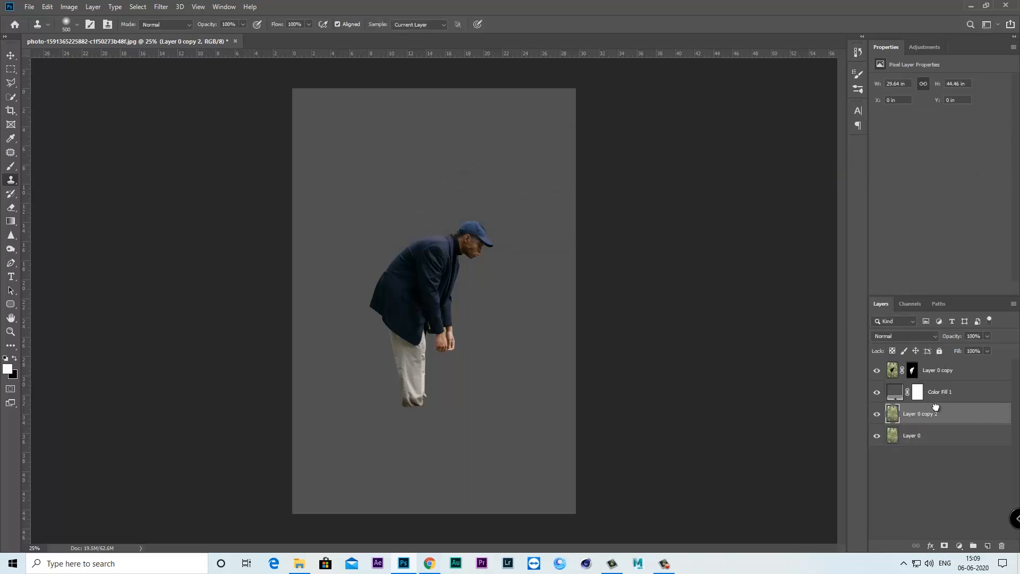
drag(936, 407, 959, 389)
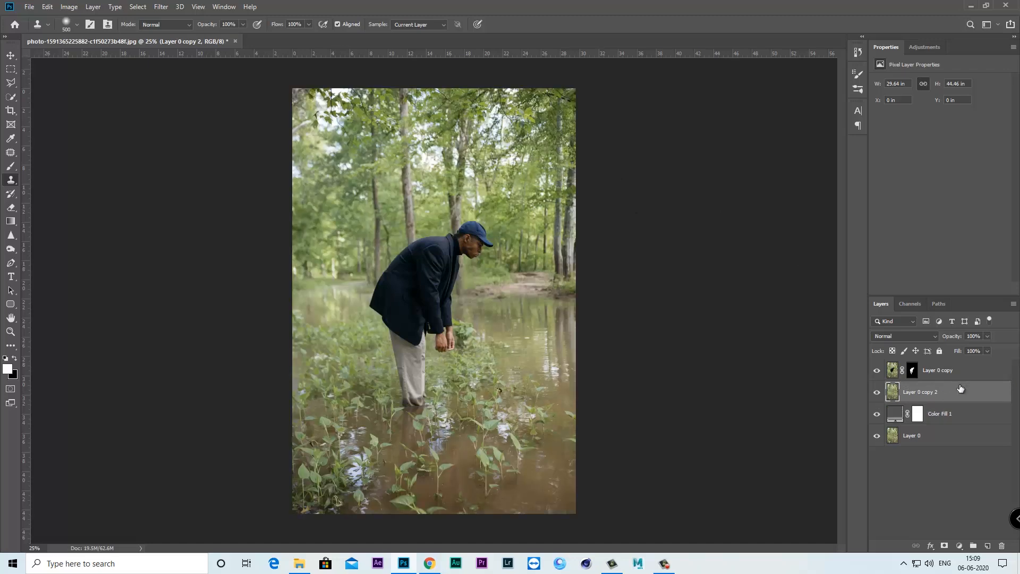
Mask Layer 0 copy 2 with black-to-transparent vertical gradients that fade the forest out down to the man's knees, and check it by toggling the layer.
click(943, 547)
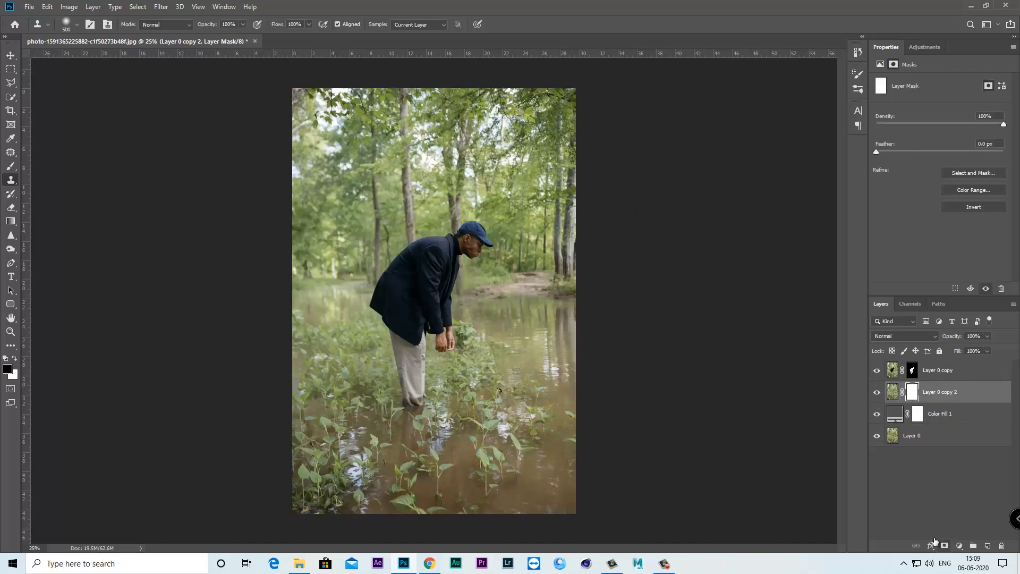
click(11, 221)
key(x)
drag(443, 274, 441, 345)
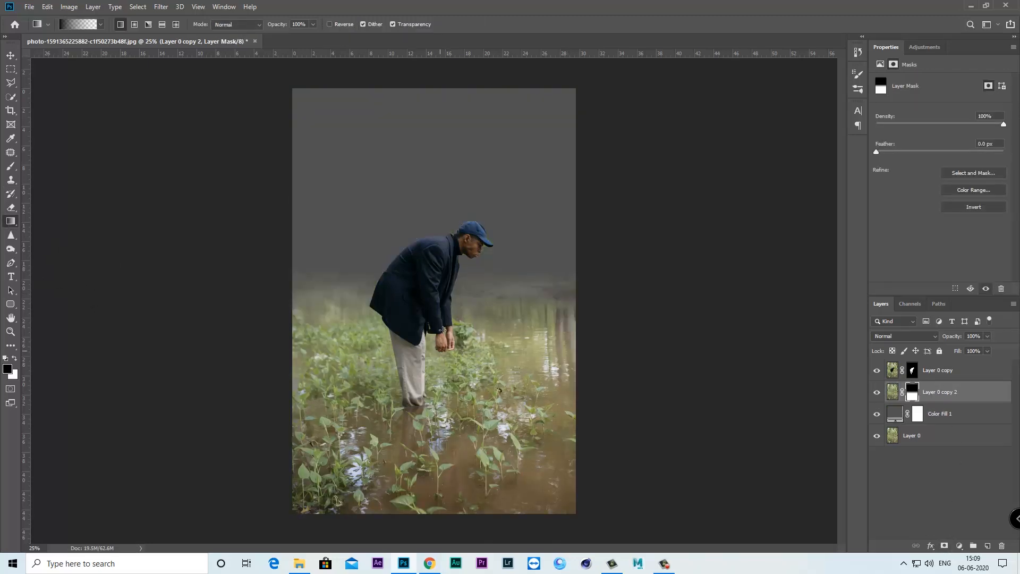
drag(438, 385, 437, 386)
drag(450, 219, 439, 408)
drag(451, 238, 436, 416)
drag(453, 282, 442, 383)
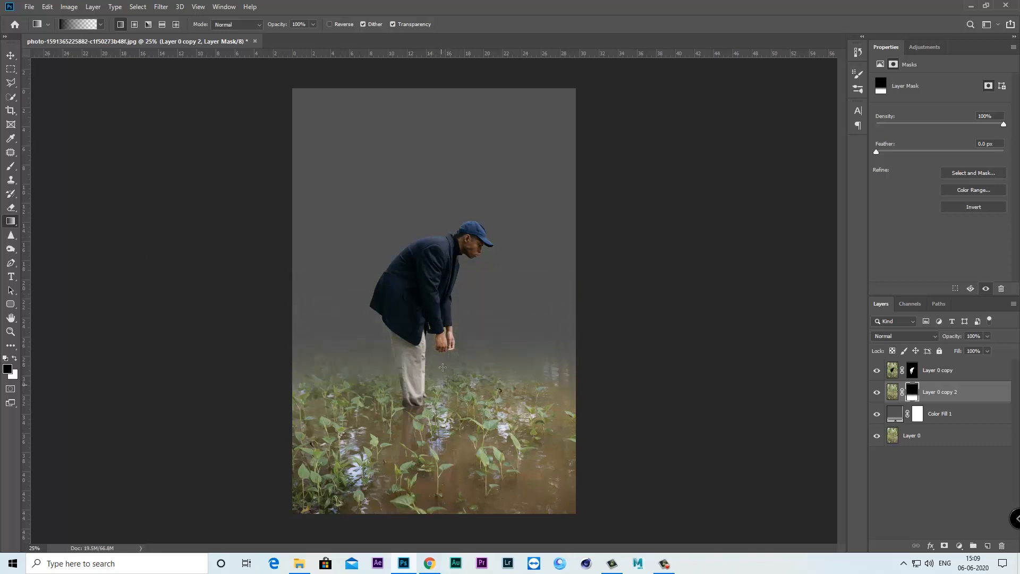
drag(465, 180, 461, 371)
click(878, 393)
click(878, 393)
Add a Brightness/Contrast adjustment clipped to Layer 0 copy with brightness -16.
click(966, 378)
click(955, 546)
click(965, 392)
click(939, 288)
drag(940, 112, 934, 112)
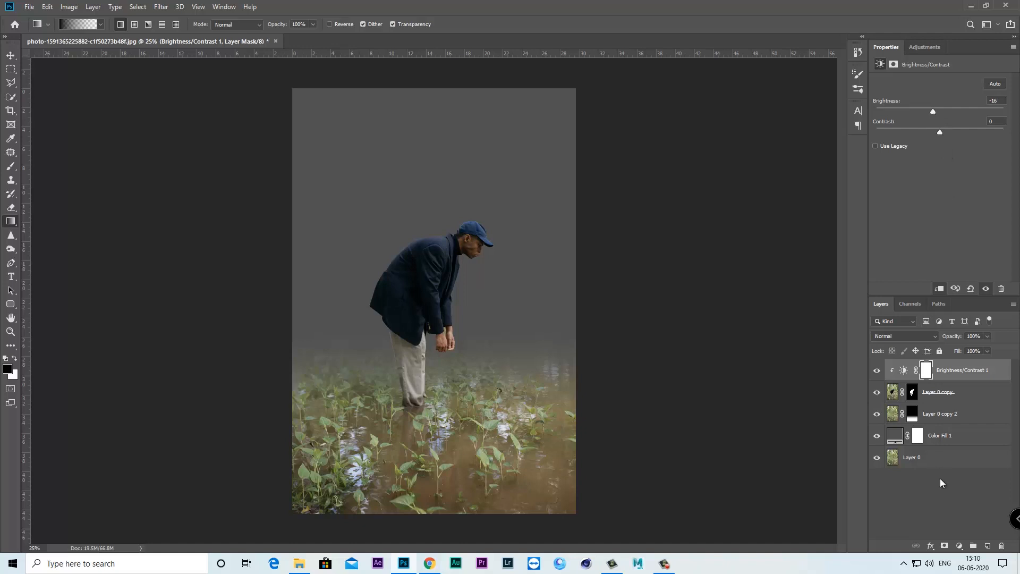
Add a Hue/Saturation adjustment clipped to the man's layer with saturation -21.
click(959, 546)
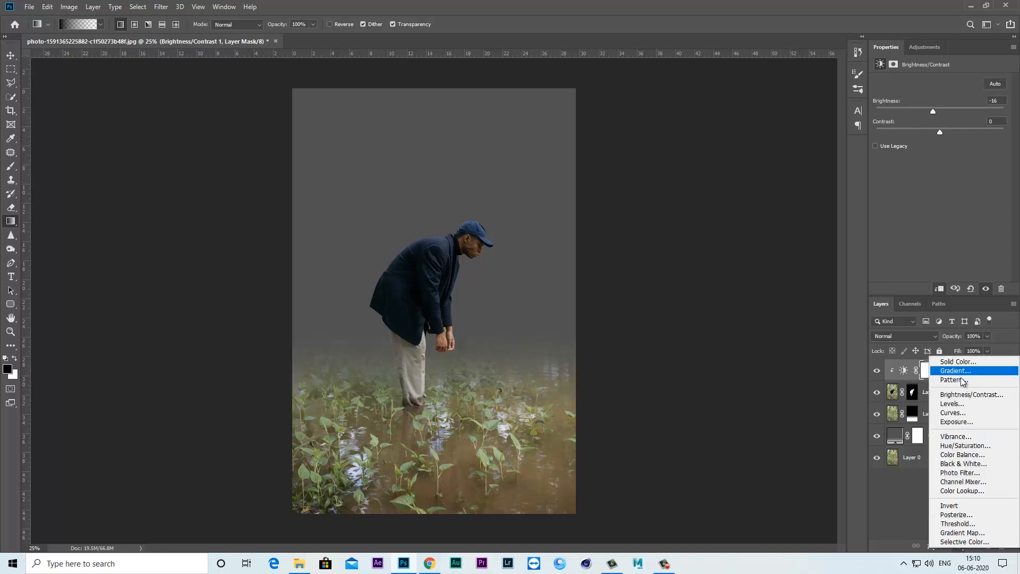
click(965, 445)
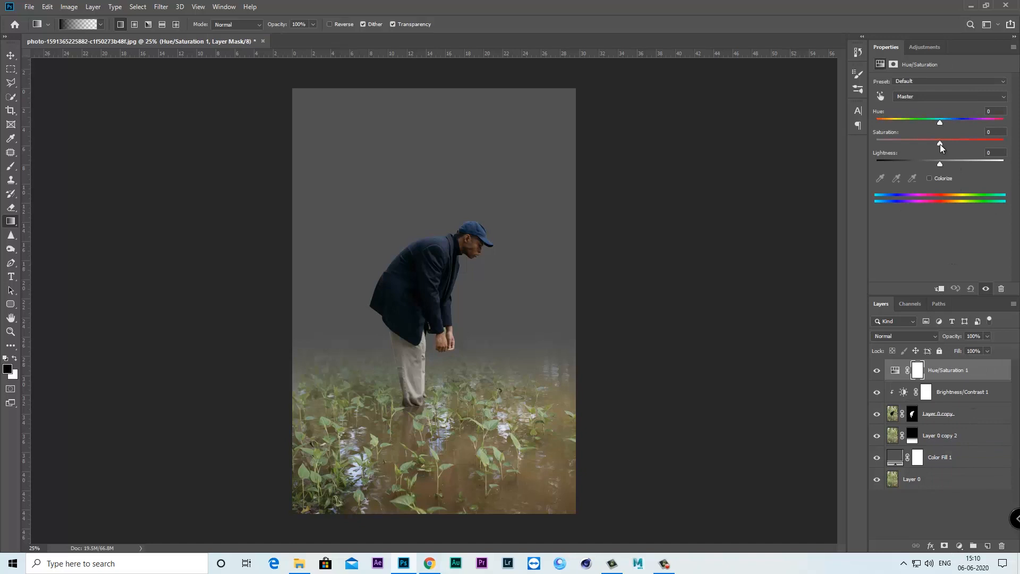
click(939, 289)
drag(940, 144, 930, 144)
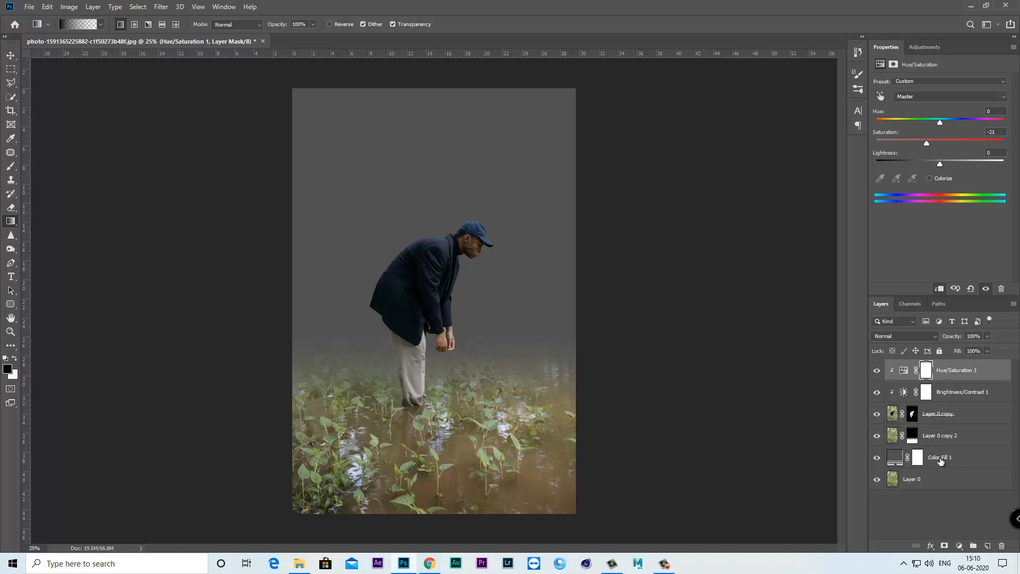
Duplicate the gradient-masked Layer 0 copy 2 as Layer 0 copy 3.
click(949, 414)
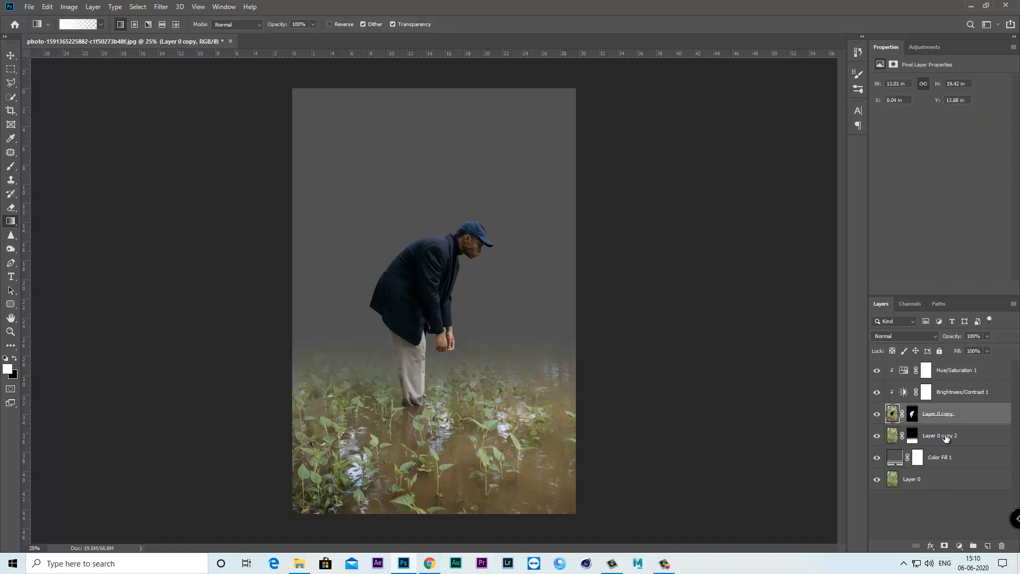
click(946, 436)
right_click(977, 437)
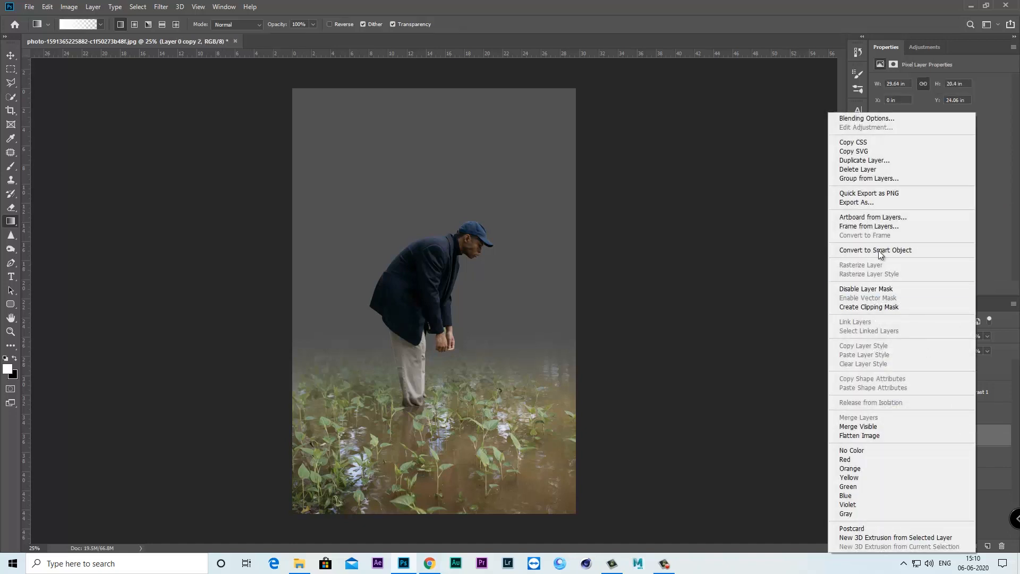
click(861, 160)
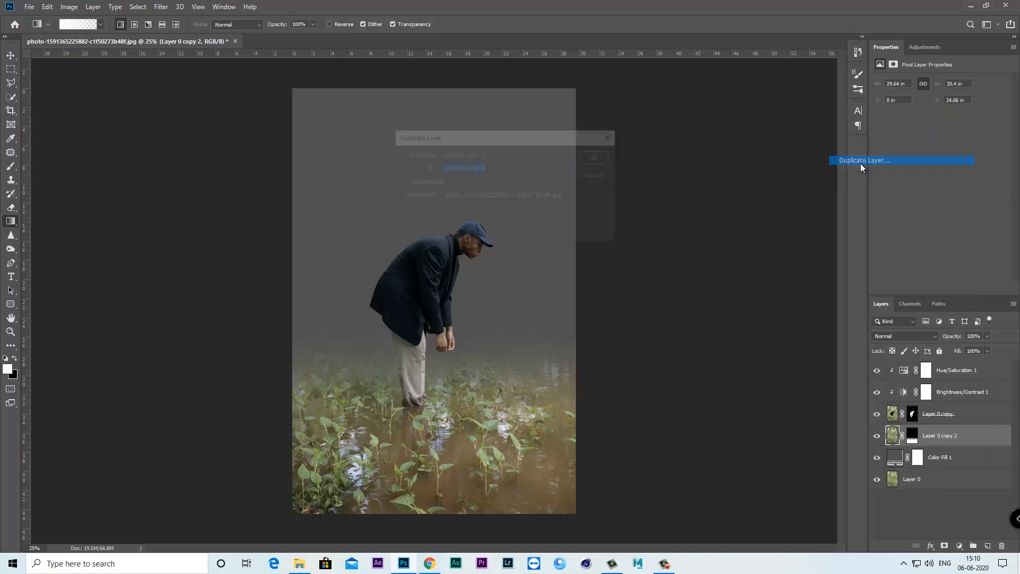
click(609, 162)
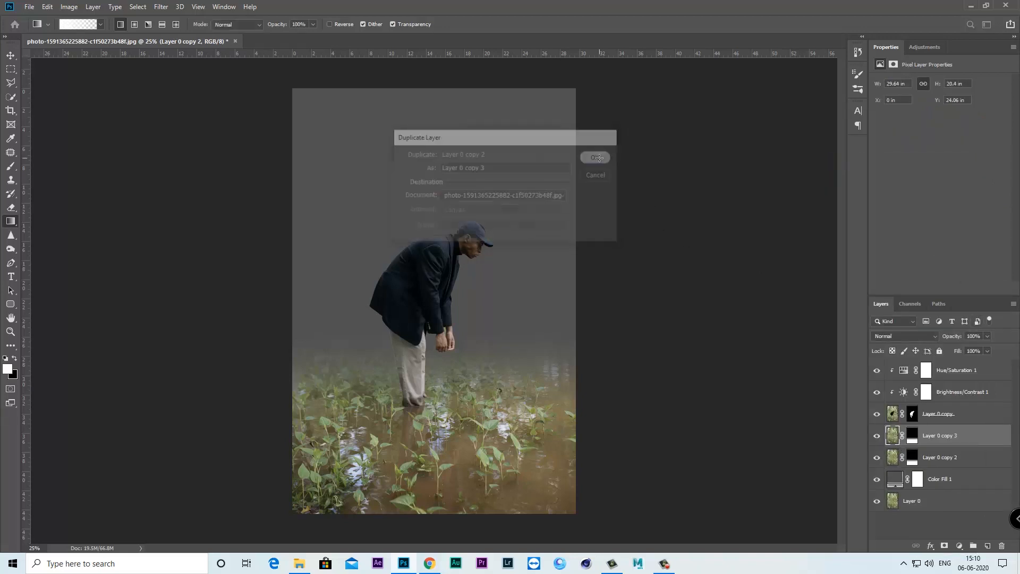
Disable the layer mask on Layer 0 copy 2 and lower that layer's opacity to 25%.
click(936, 460)
right_click(913, 458)
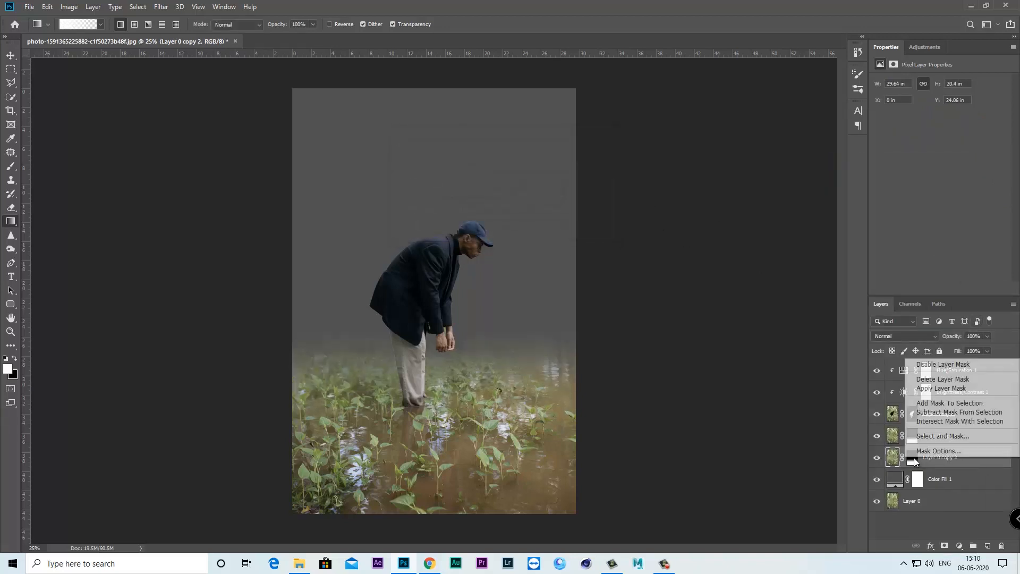
click(930, 364)
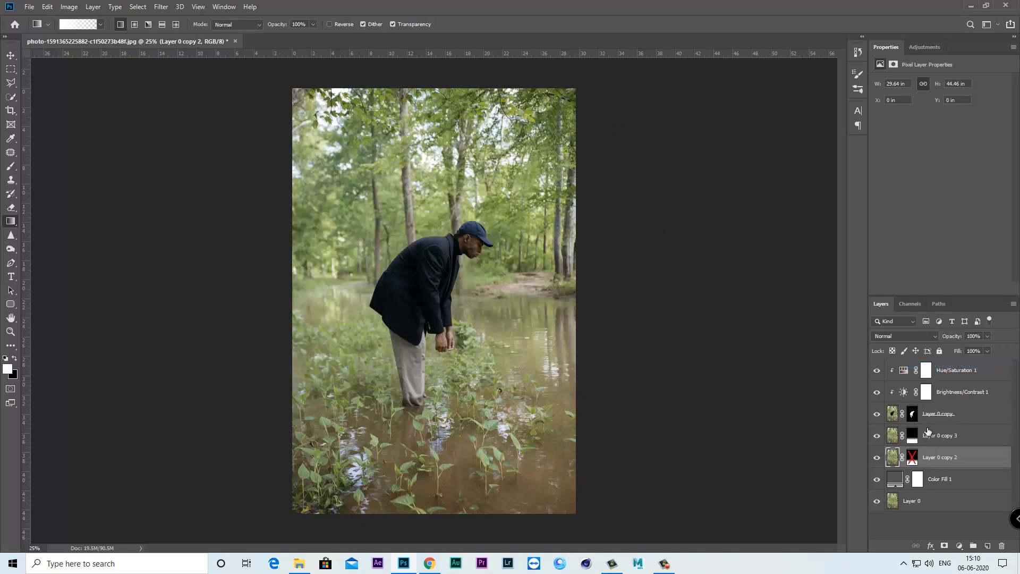
drag(960, 348, 952, 349)
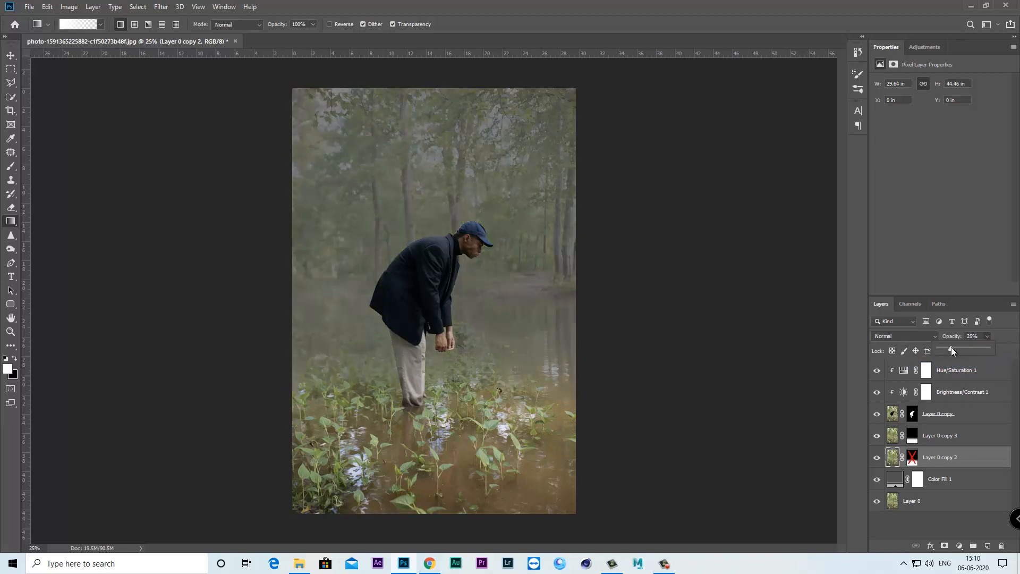
Delete the original Layer 0 and check the two background copies by toggling their visibility.
click(947, 502)
key(Delete)
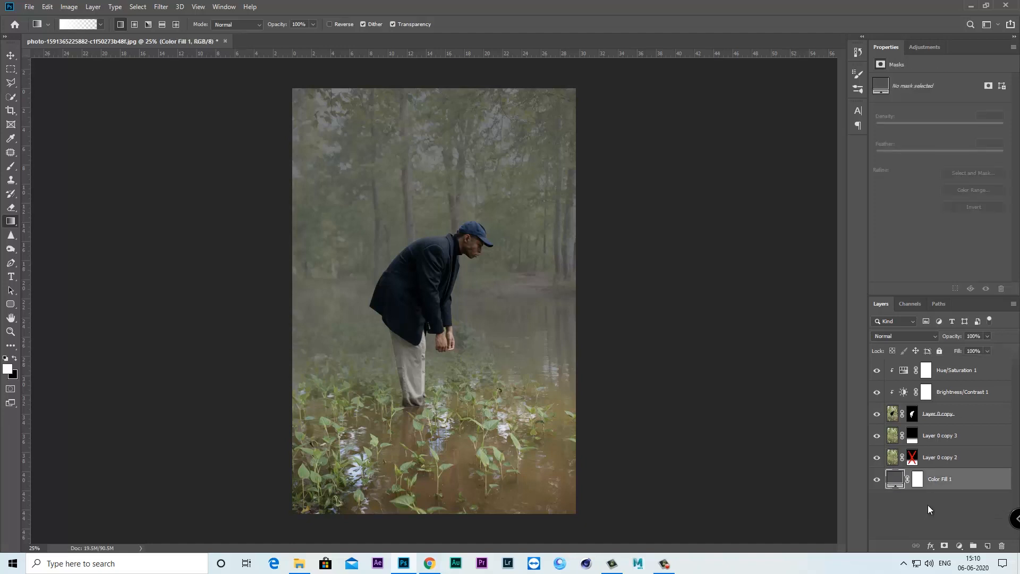
click(877, 458)
click(878, 458)
click(877, 436)
click(877, 437)
Add an unclipped Brightness/Contrast adjustment above Layer 0 copy 3 with brightness -47.
click(951, 436)
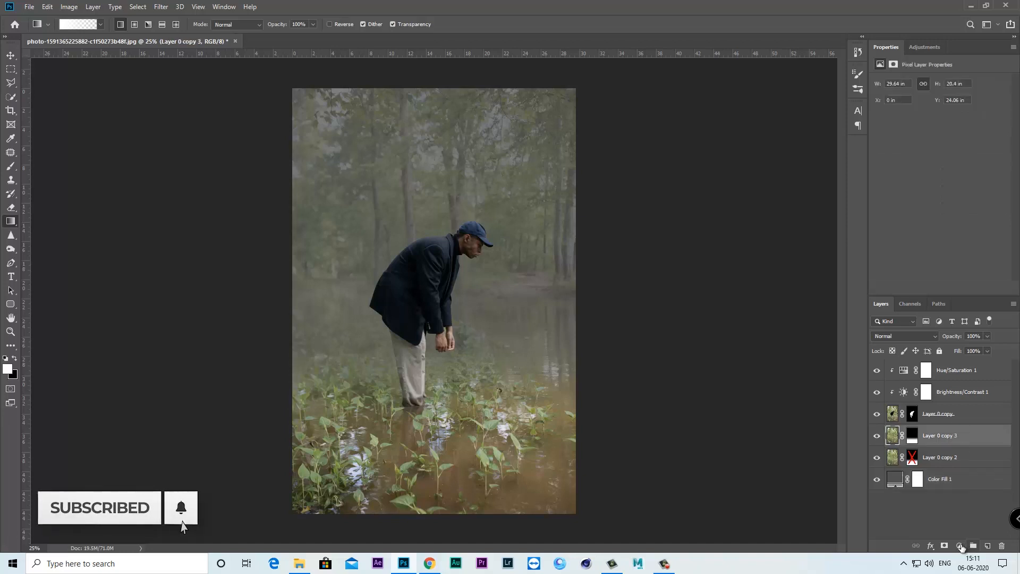
click(959, 546)
click(960, 394)
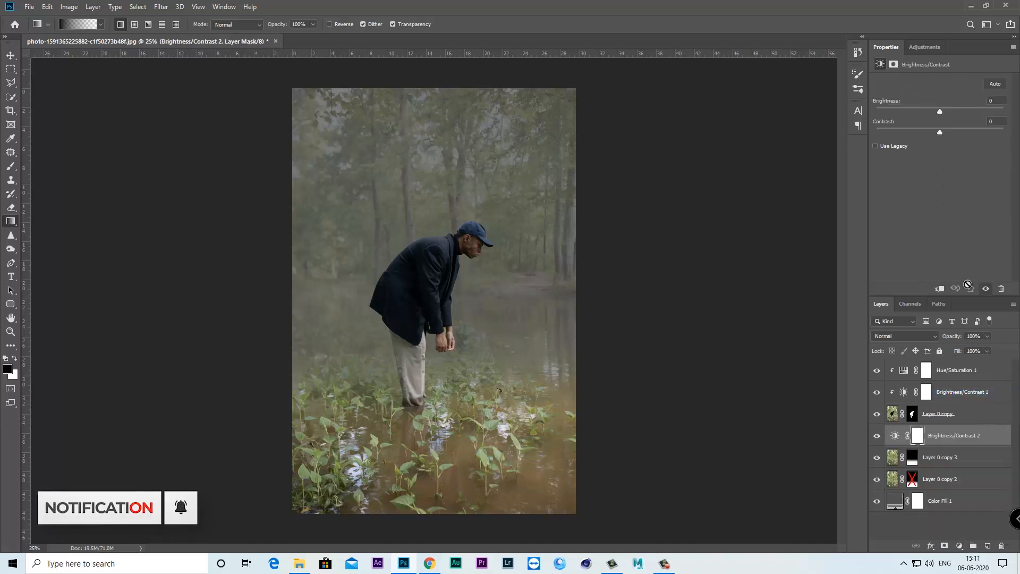
drag(939, 112, 921, 111)
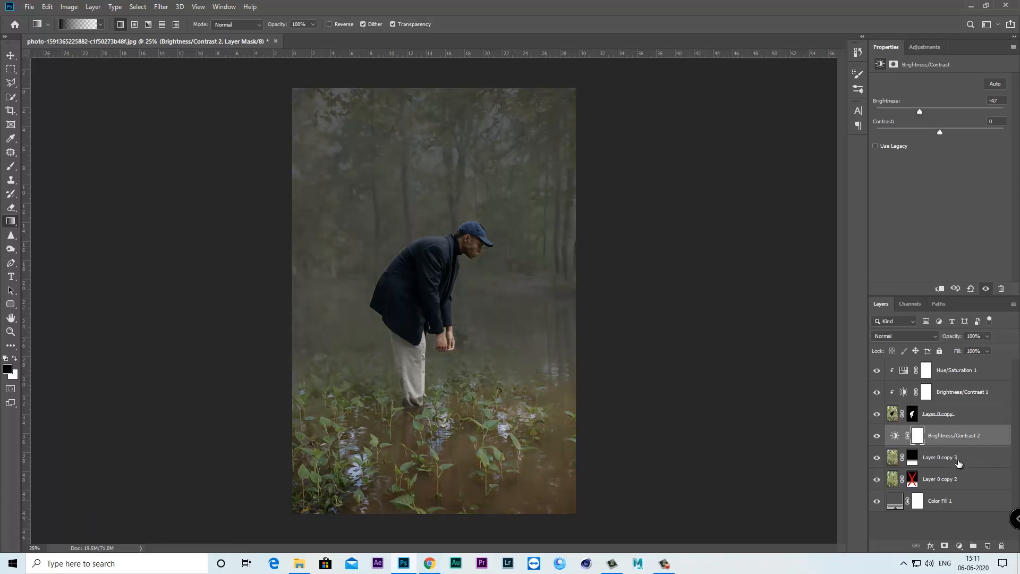
Recolour the Color Fill 1 layer to dark green 293a25, starting from a colour sampled from the plants.
click(897, 504)
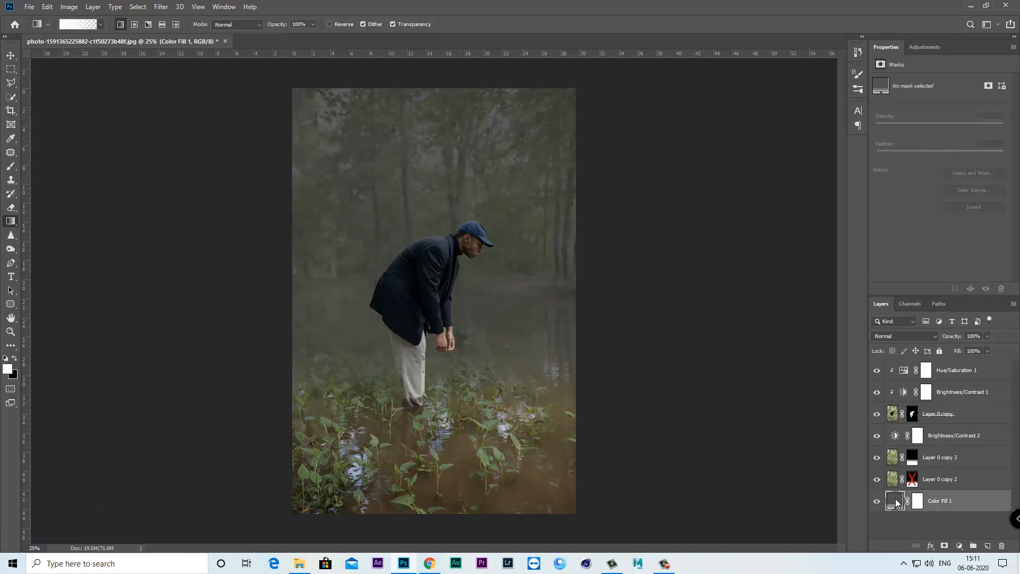
double_click(895, 502)
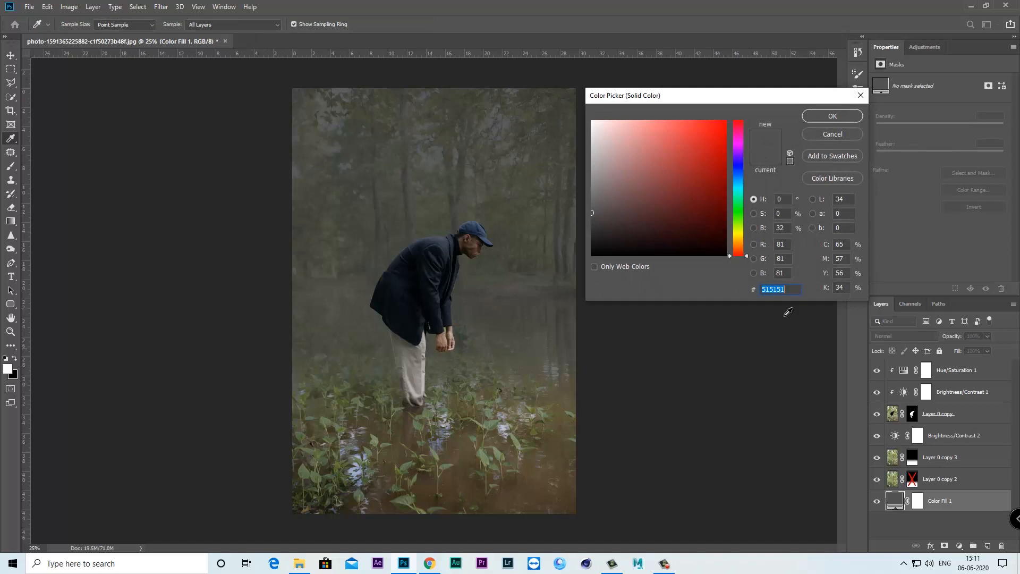
click(492, 421)
mouse_move(625, 189)
mouse_down()
mouse_move(652, 209)
mouse_move(640, 225)
mouse_up()
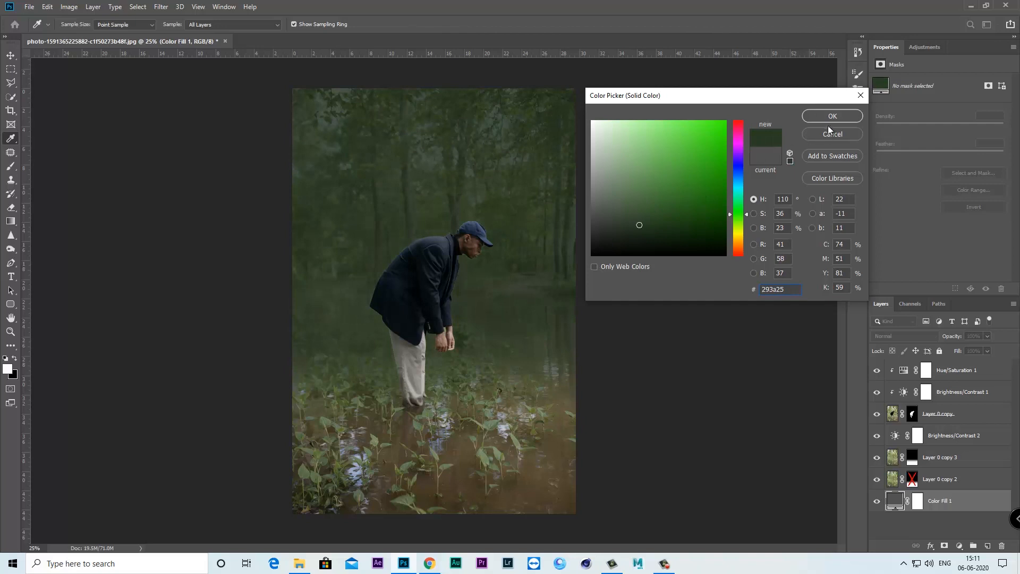
click(823, 120)
click(874, 502)
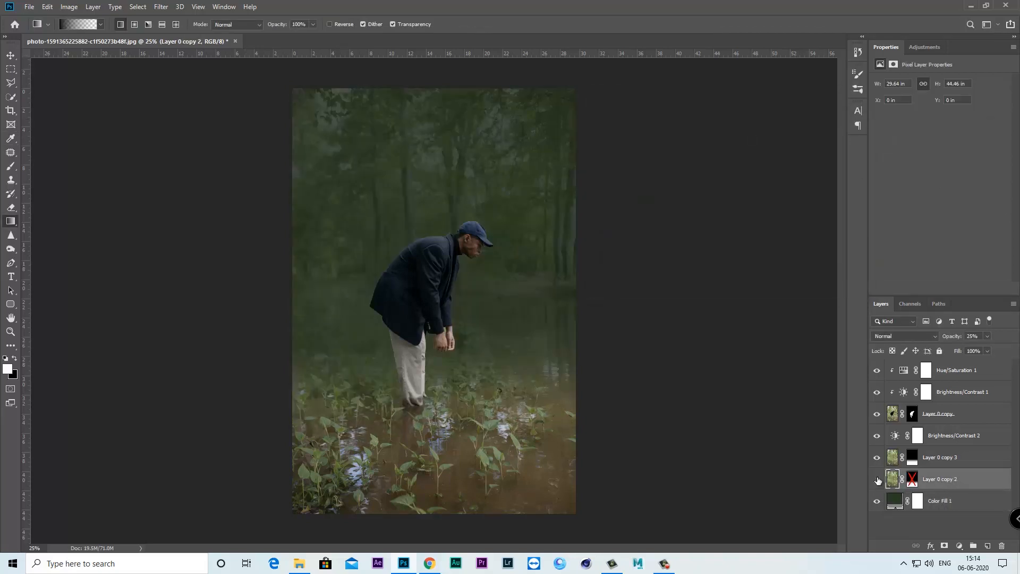
Check Layer 0 copy 2 by toggling its visibility and remove its disabled layer mask.
click(877, 479)
click(877, 479)
right_click(914, 482)
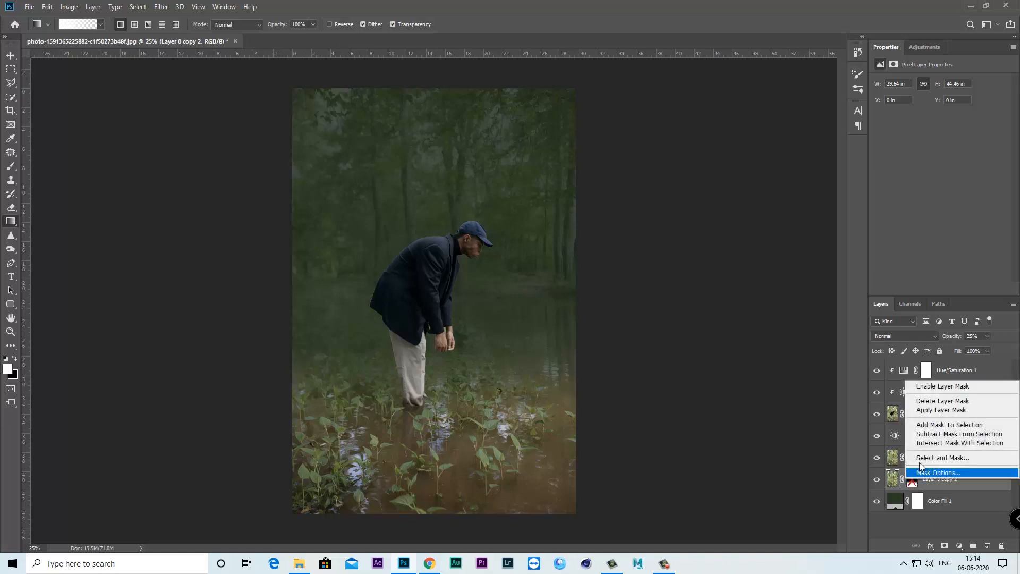
click(927, 411)
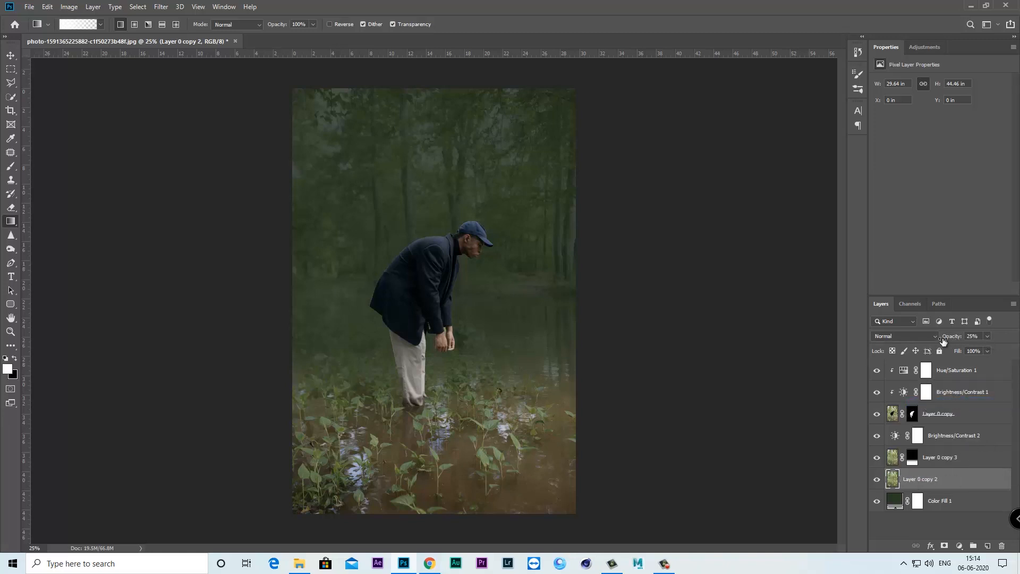
Set Layer 0 copy 2 to Soft Light blending at 100% opacity.
click(921, 337)
click(922, 414)
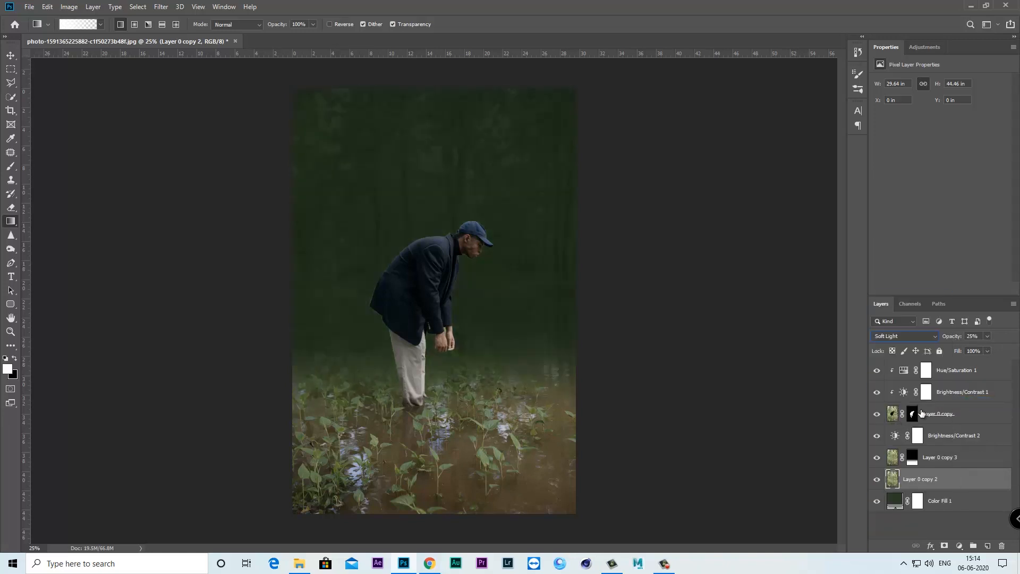
drag(986, 348, 1012, 350)
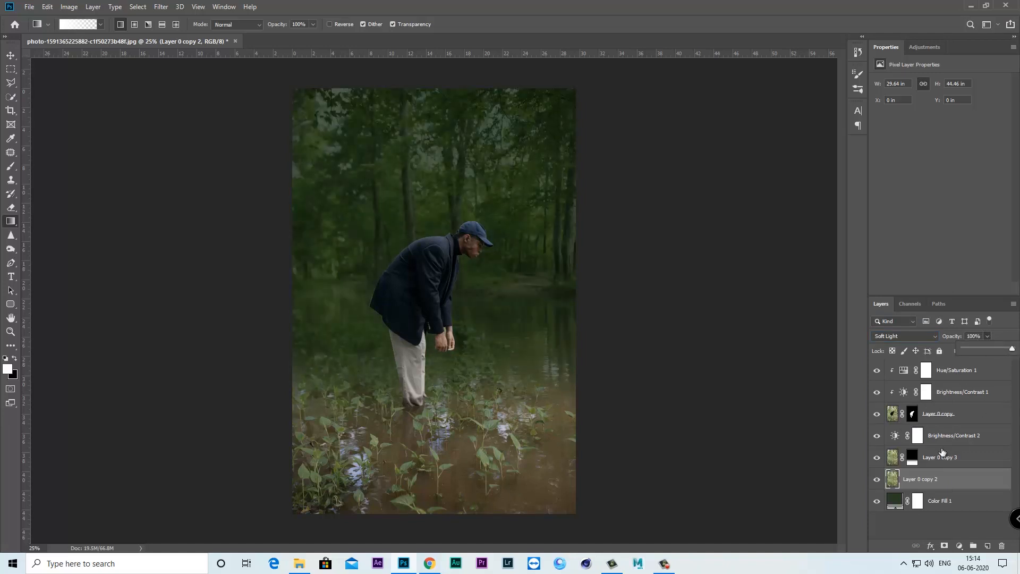
Duplicate Layer 0 copy 2 directly above itself.
right_click(939, 479)
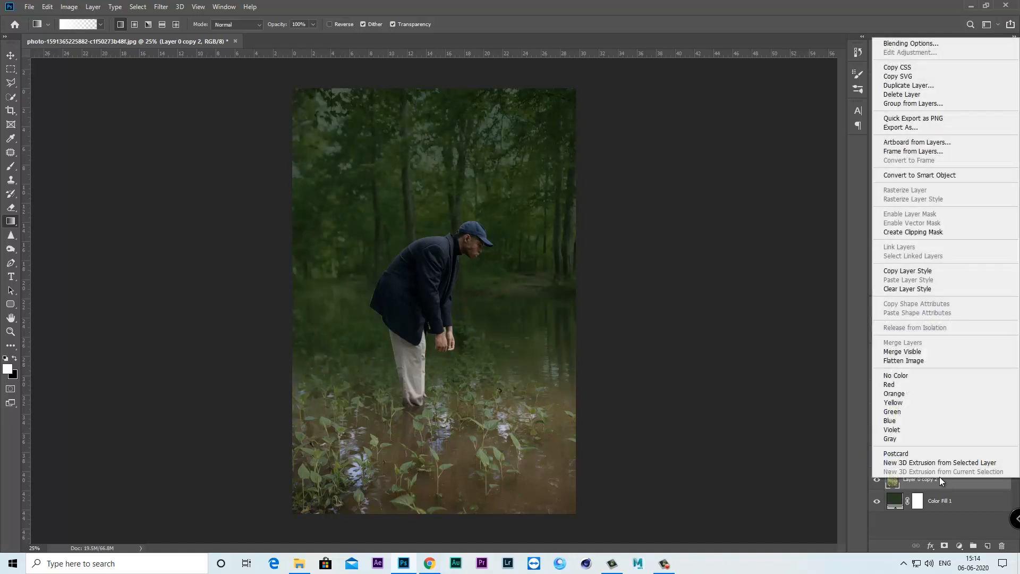
click(909, 85)
click(594, 158)
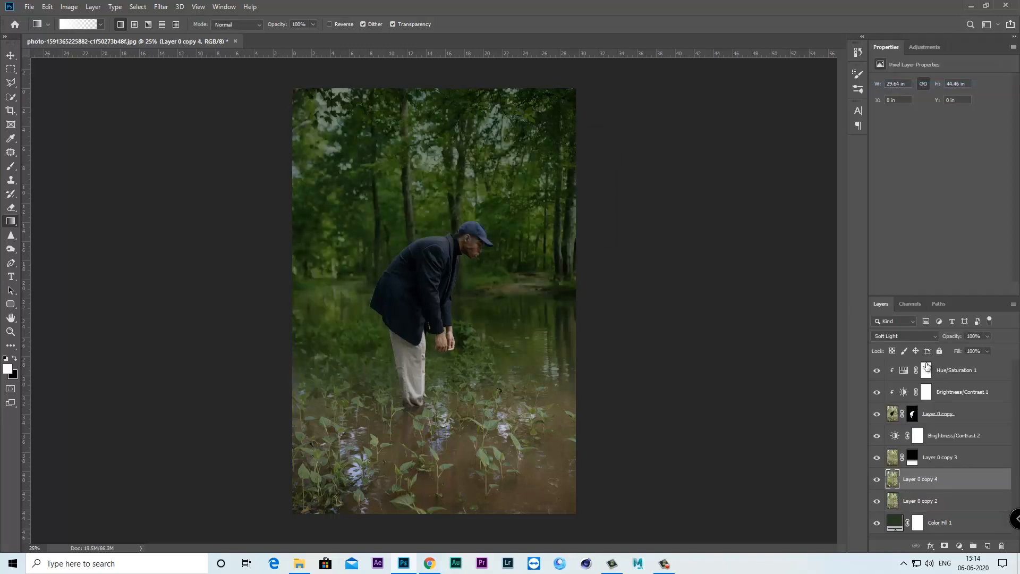
Set Layer 0 copy 4 to Normal blending with 28% fill and compare the image with it hidden and shown.
click(902, 336)
click(888, 302)
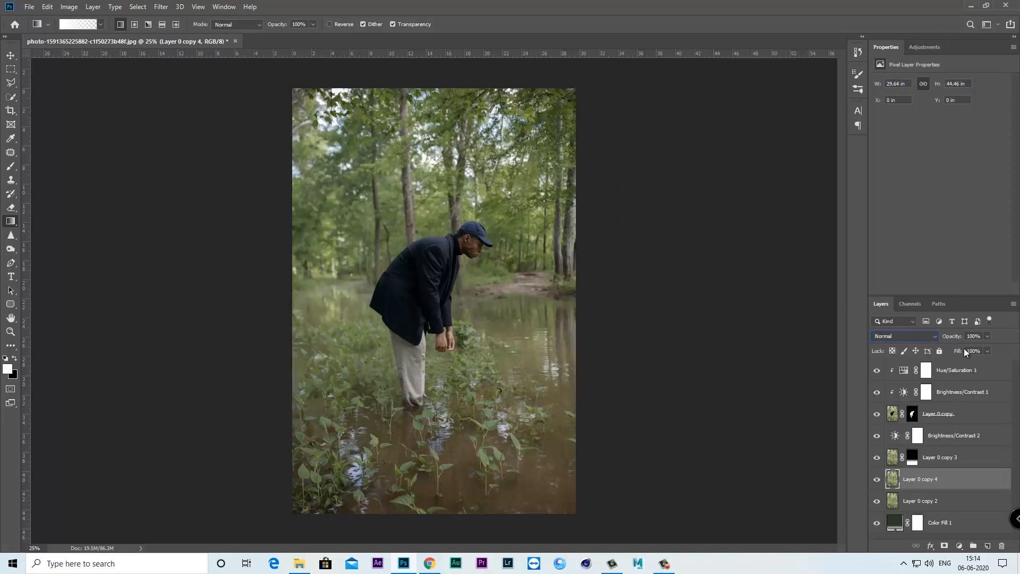
drag(957, 363, 952, 365)
click(876, 479)
click(877, 480)
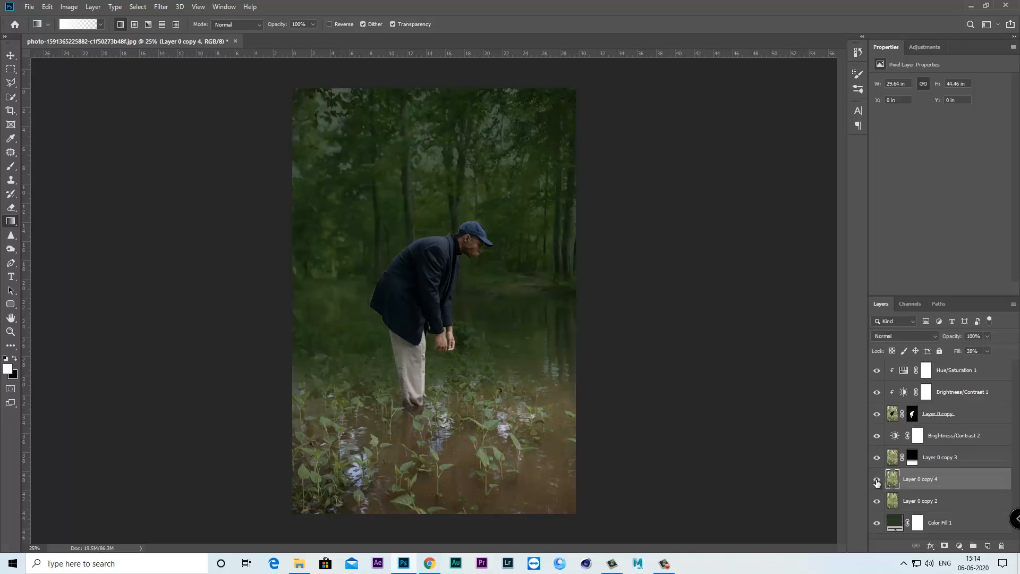
click(876, 481)
Add a Levels adjustment above Layer 0 copy 4 with the output white level at 211.
click(959, 546)
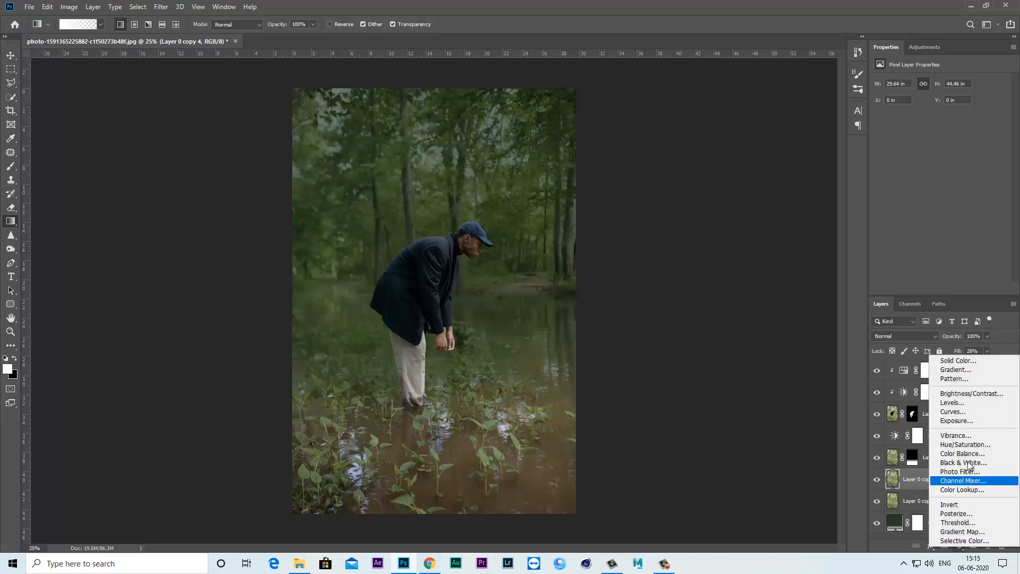
click(957, 408)
drag(1006, 190, 985, 190)
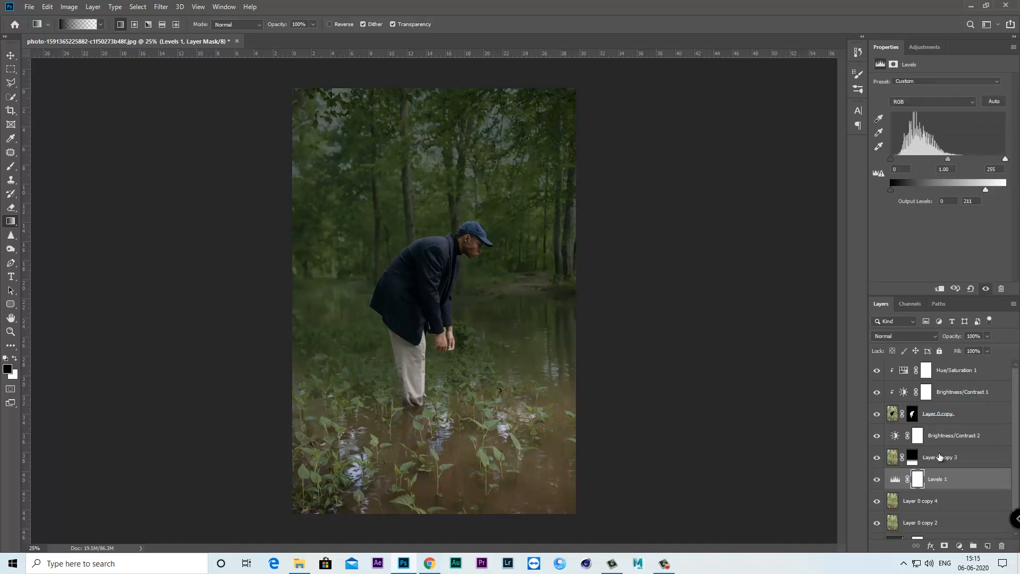
Add a Hue/Saturation adjustment above Levels 1 with slightly reduced saturation, and check the effect of Levels 1 by toggling its visibility.
click(959, 547)
click(965, 446)
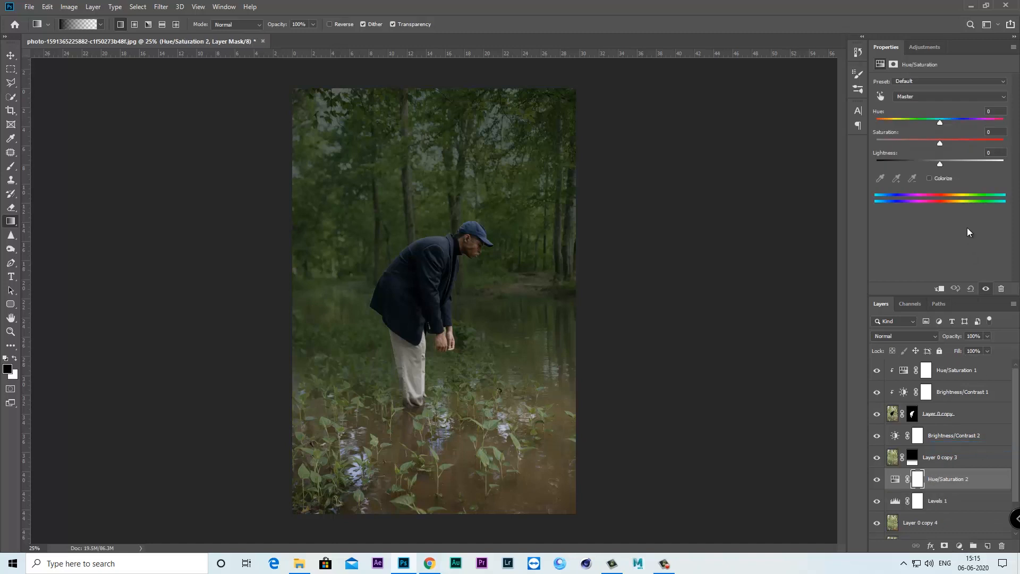
drag(941, 143, 933, 145)
click(878, 501)
click(878, 501)
Add an empty layer above Hue/Saturation 2 and choose a light yellow-green foreground colour, starting from a colour sampled from the forest.
click(986, 481)
click(986, 548)
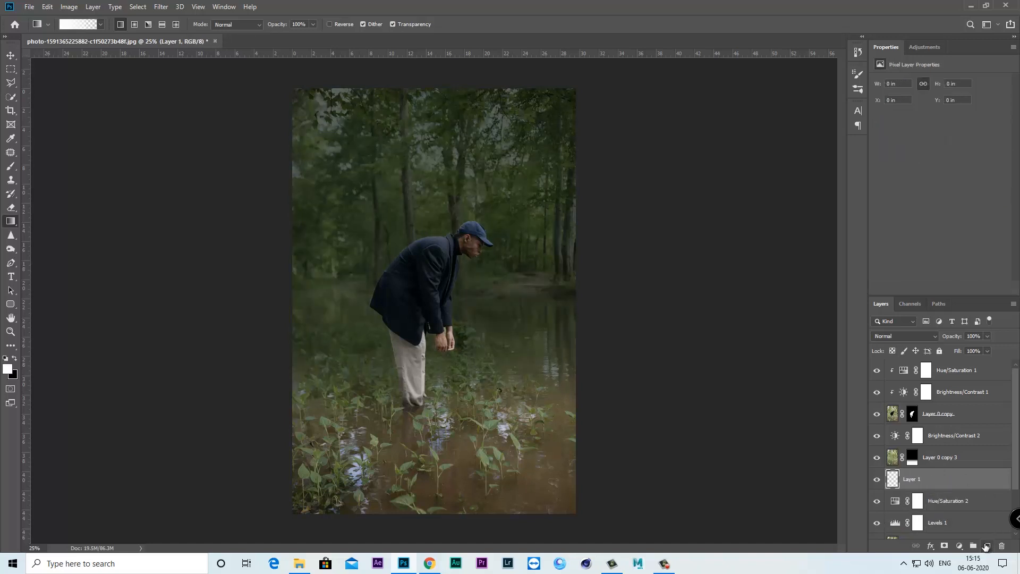
click(7, 368)
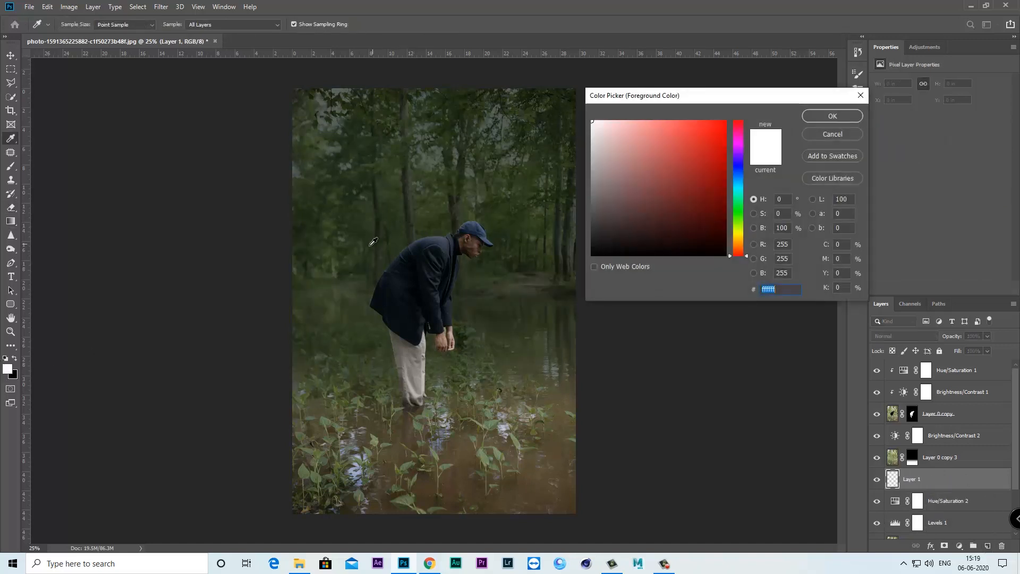
click(363, 245)
drag(650, 163, 631, 130)
click(835, 119)
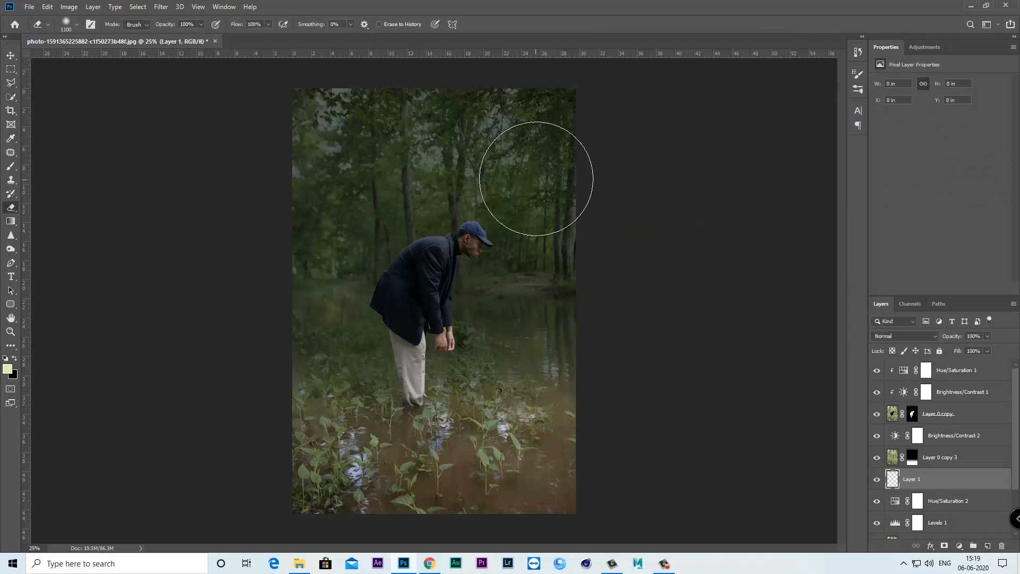
Lower the opacity of Layer 0 copy 2 to mute the forest background.
click(954, 459)
scroll(946, 496, down, 2)
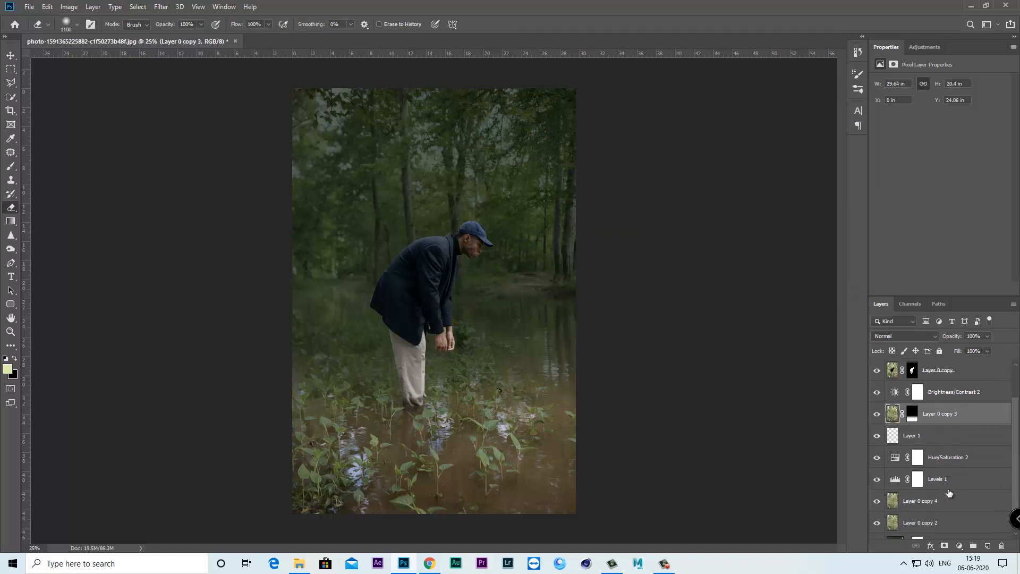
click(949, 500)
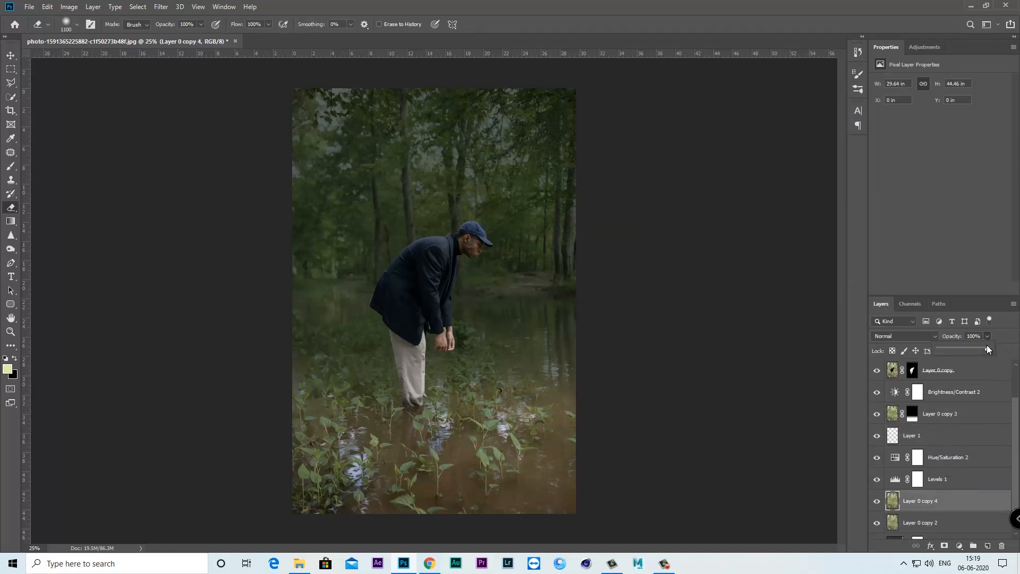
click(936, 523)
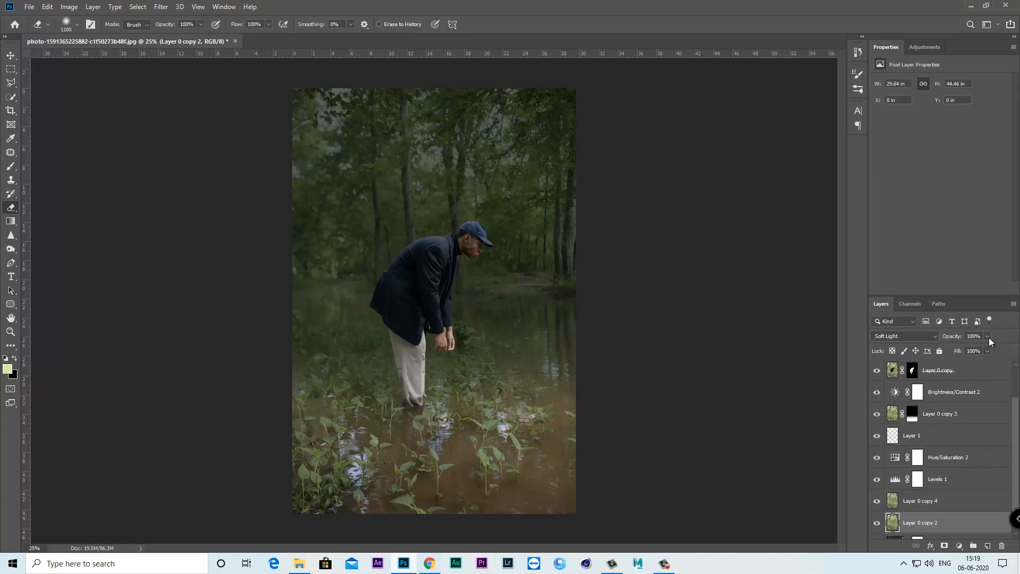
drag(987, 336, 975, 348)
Paint light green haze over the forest on Layer 1 with a large soft brush at 41% opacity and 62% flow.
click(927, 436)
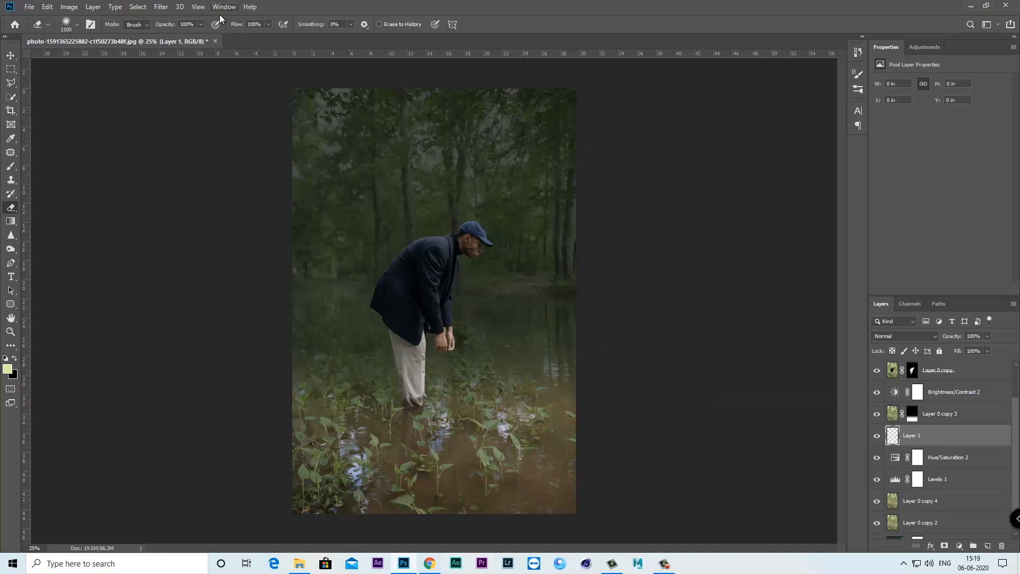
click(10, 166)
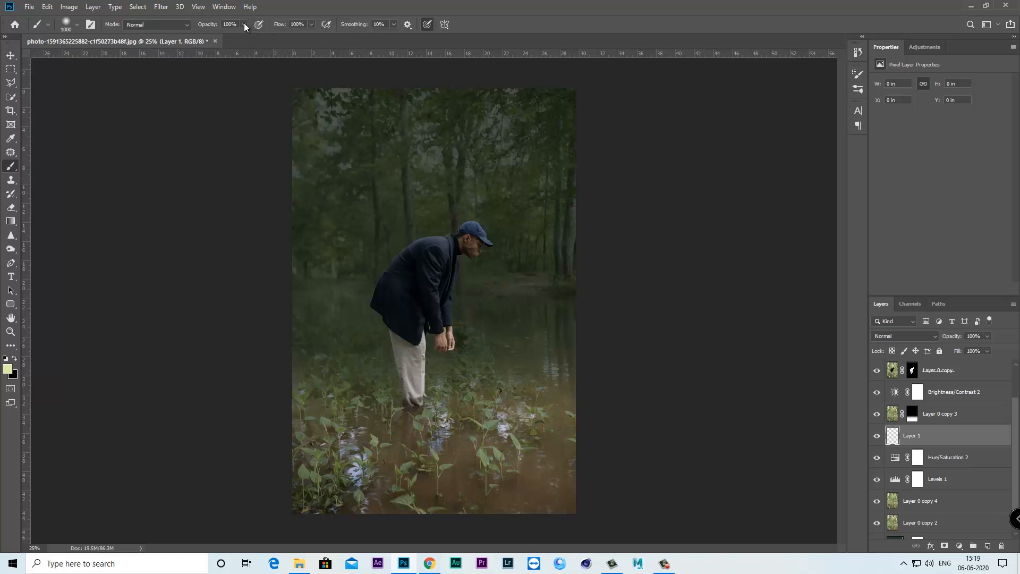
click(311, 27)
click(294, 38)
mouse_move(498, 198)
mouse_down()
mouse_move(426, 273)
mouse_move(551, 95)
mouse_move(533, 190)
mouse_move(422, 132)
mouse_move(432, 234)
mouse_move(330, 142)
mouse_move(464, 230)
mouse_move(597, 182)
mouse_move(301, 118)
mouse_move(409, 295)
mouse_move(551, 262)
mouse_move(489, 326)
mouse_move(523, 103)
mouse_move(397, 264)
mouse_move(547, 96)
mouse_move(488, 330)
mouse_move(319, 212)
mouse_move(516, 302)
mouse_move(547, 342)
mouse_move(319, 376)
mouse_move(565, 308)
mouse_move(503, 159)
mouse_up()
drag(1013, 422, 1016, 388)
click(878, 483)
click(877, 484)
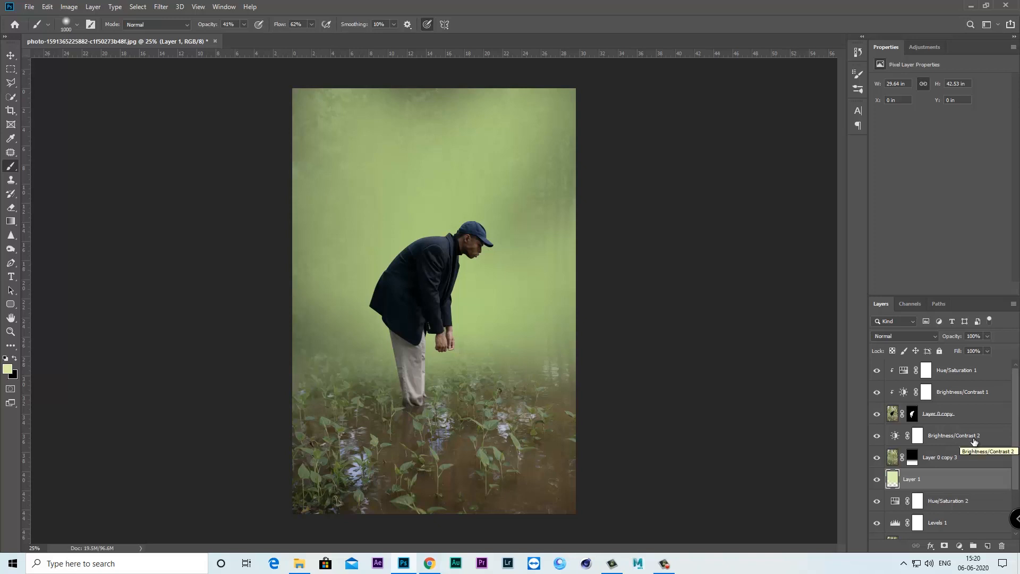
Lower the Levels 1 output white level to about 122 and reduce Layer 1's opacity to 84%.
scroll(943, 497, down, 1)
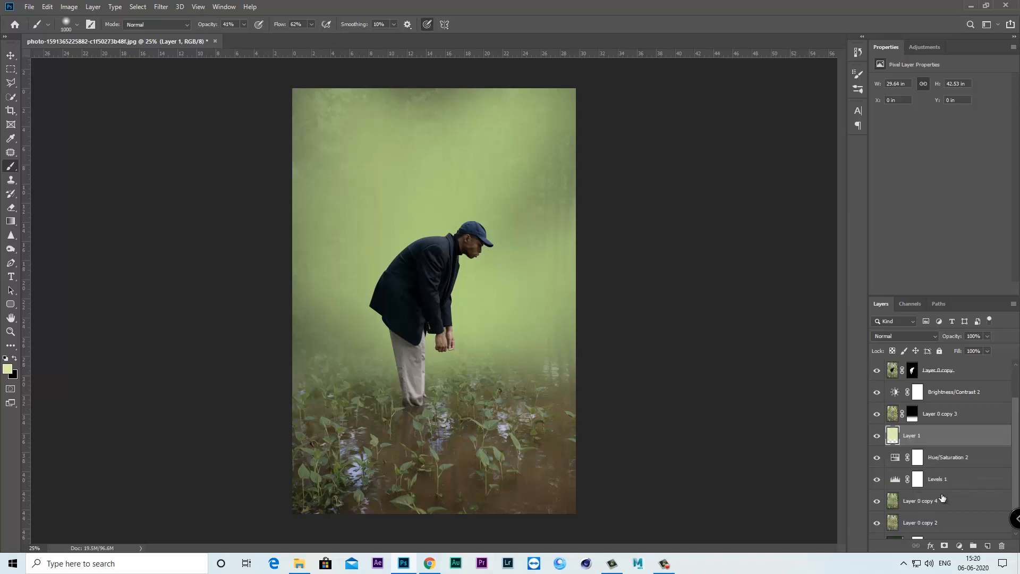
click(895, 480)
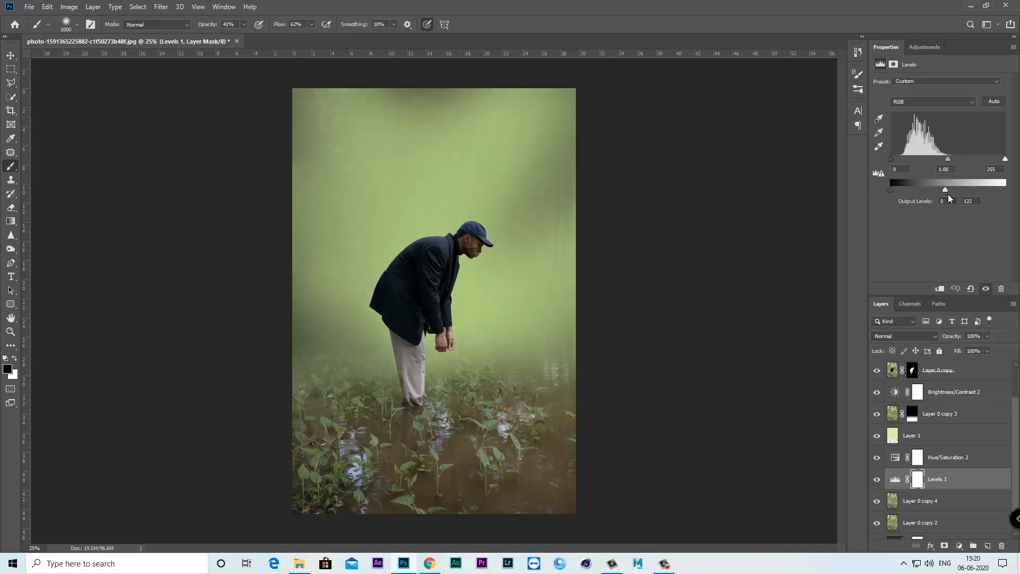
click(927, 435)
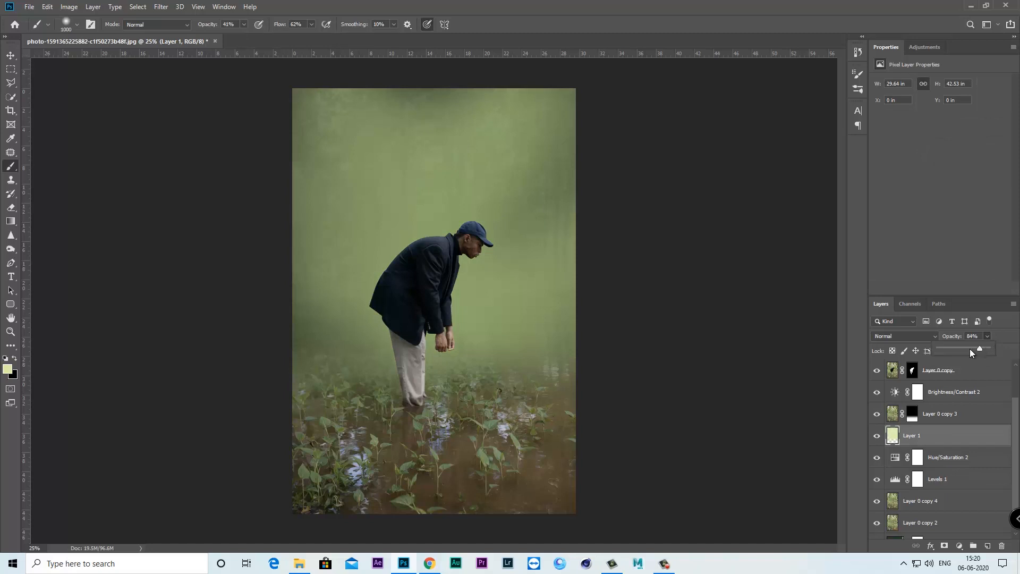
Erase Layer 1's haze from the edges and the lower background around the man, using a soft eraser at 29% opacity and 51% flow.
click(12, 208)
click(53, 209)
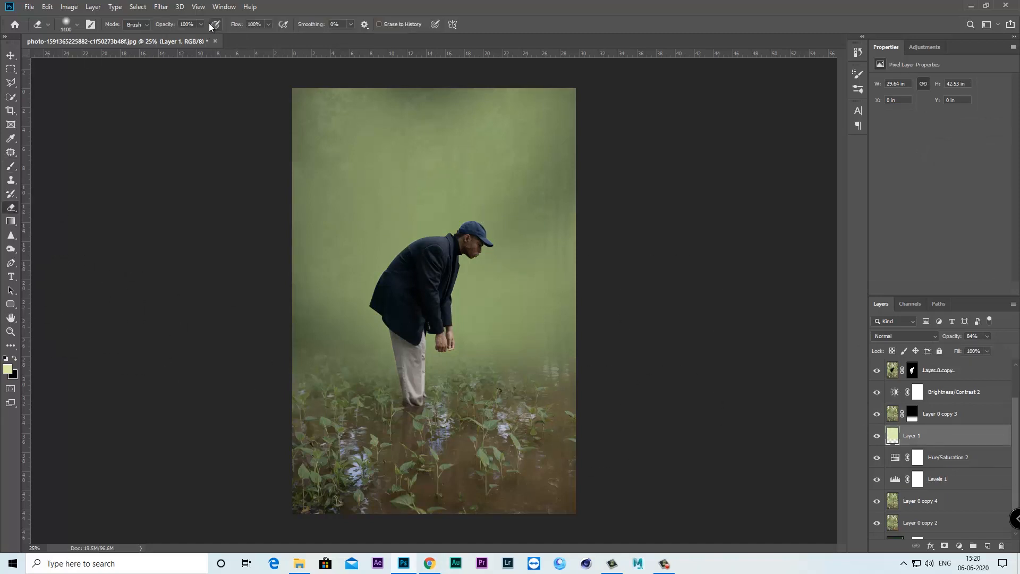
drag(184, 36, 167, 36)
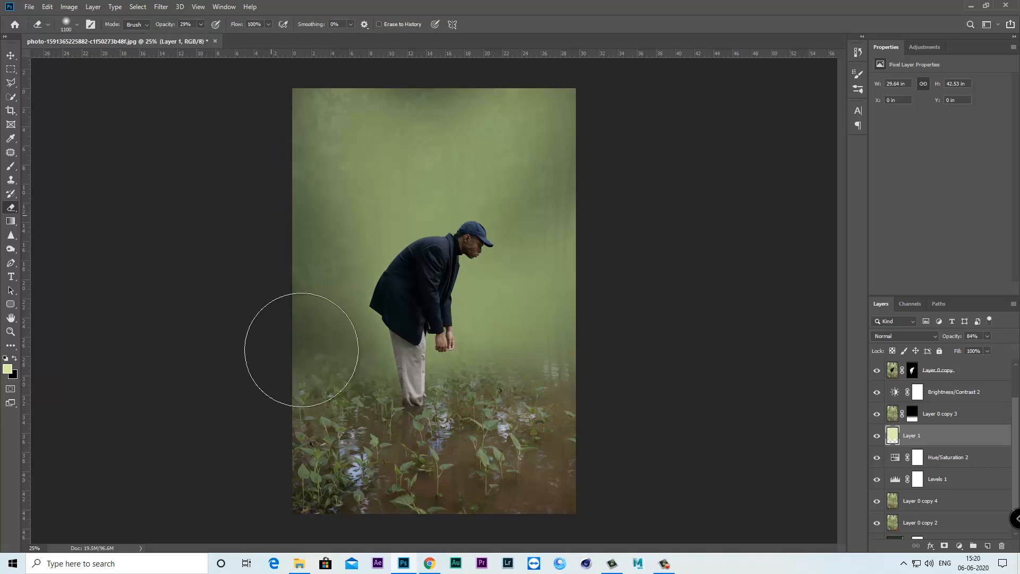
drag(583, 350, 605, 329)
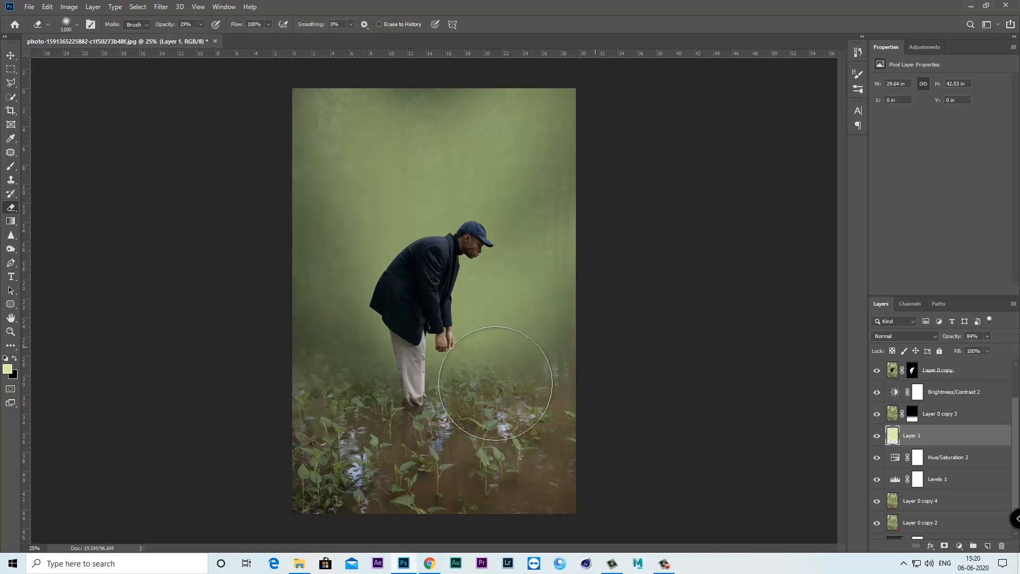
mouse_move(409, 312)
mouse_down()
mouse_move(437, 296)
mouse_move(421, 303)
mouse_move(421, 387)
mouse_move(372, 374)
mouse_move(321, 392)
mouse_move(566, 375)
mouse_move(569, 337)
mouse_move(241, 375)
mouse_move(294, 364)
mouse_move(445, 283)
mouse_move(365, 296)
mouse_move(342, 352)
mouse_move(610, 342)
mouse_move(550, 321)
mouse_move(455, 368)
mouse_up()
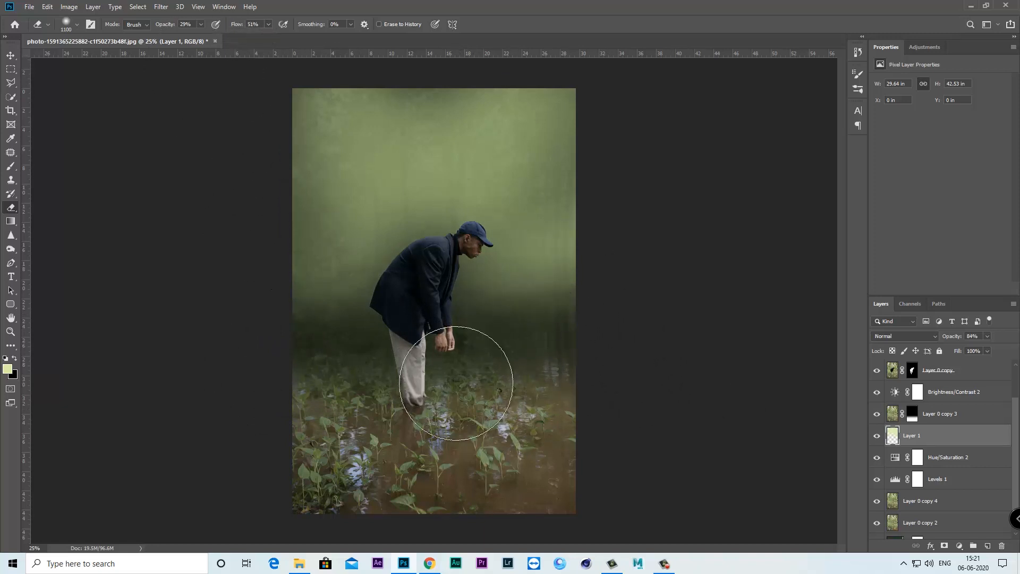
mouse_move(504, 282)
mouse_down()
mouse_move(543, 307)
mouse_move(624, 330)
mouse_move(628, 309)
mouse_move(611, 282)
mouse_move(652, 380)
mouse_up()
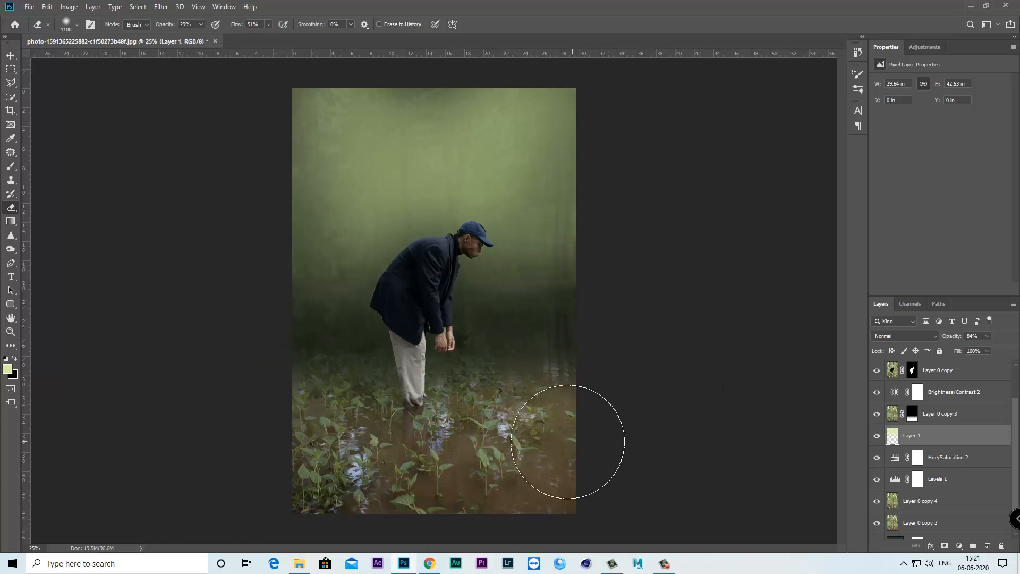
Raise the Levels 1 output white level to about 201 and inspect the man against the background up close.
click(898, 481)
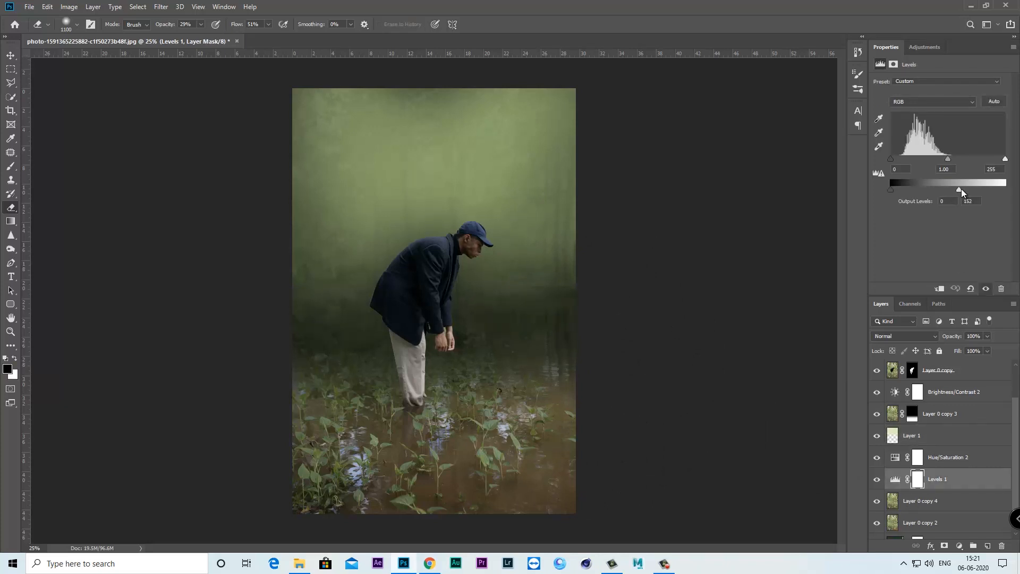
drag(983, 189, 980, 190)
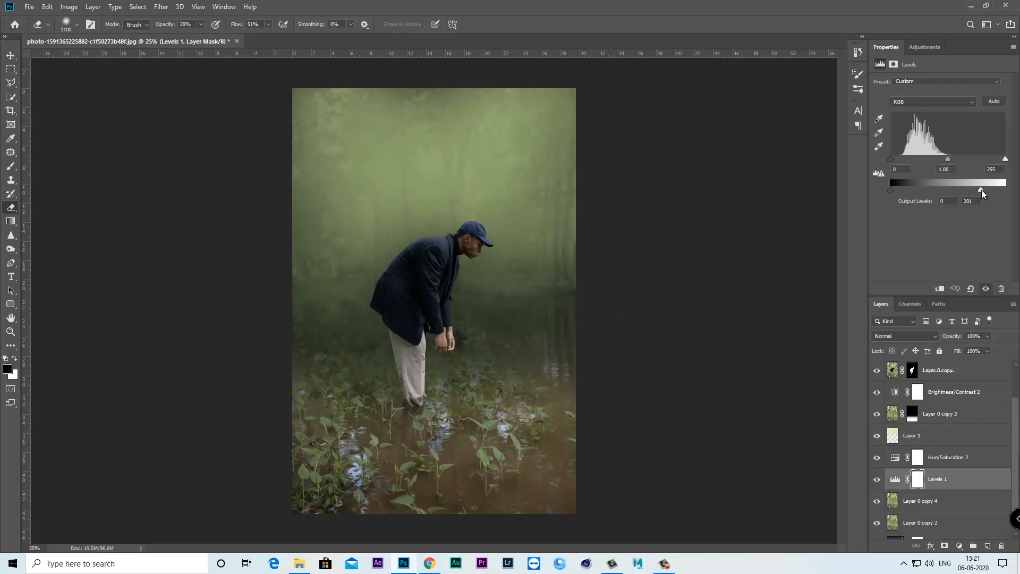
scroll(1009, 425, up, 2)
click(991, 377)
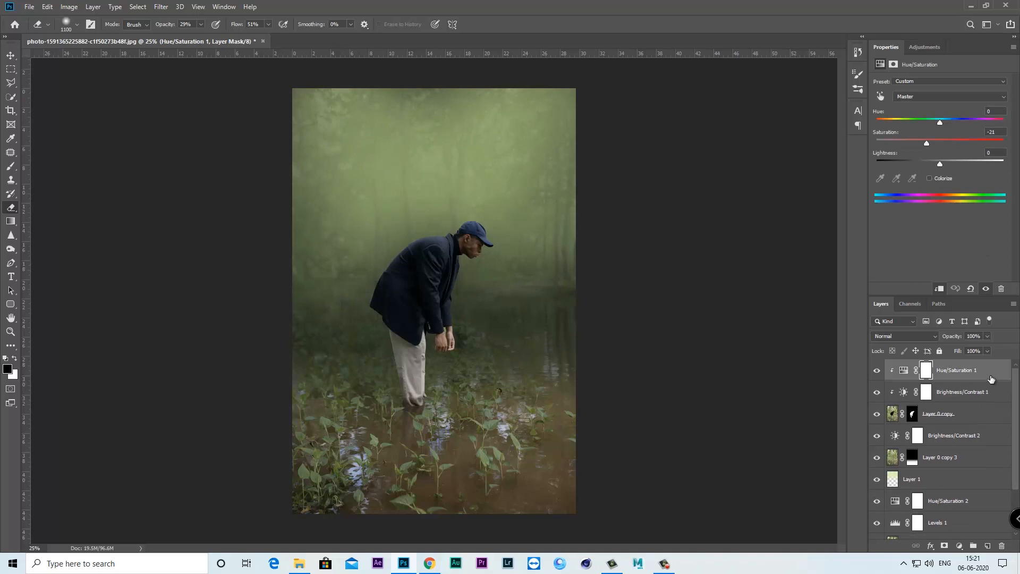
key(ctrl+plus)
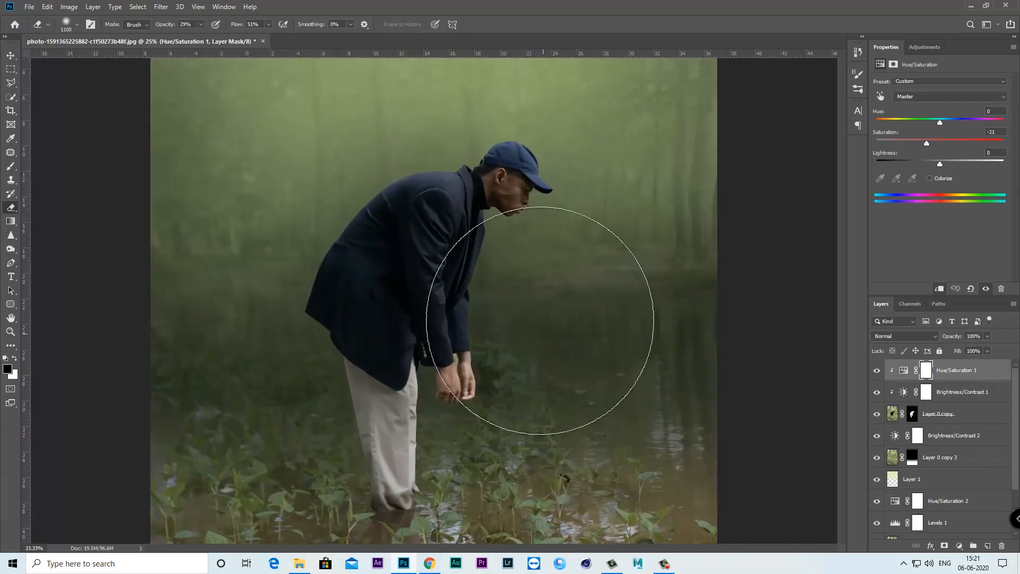
drag(565, 296, 497, 333)
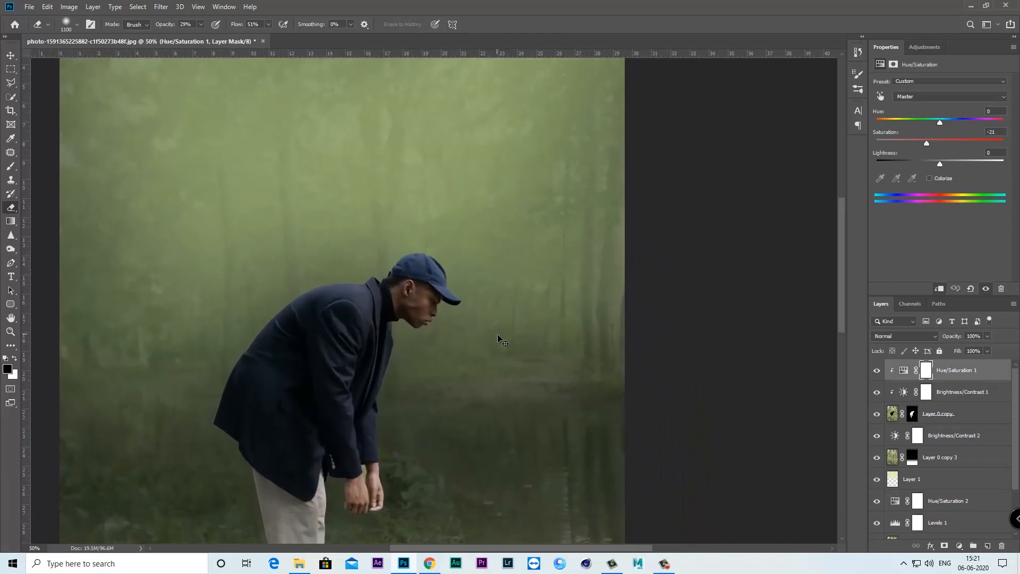
key(ctrl+minus)
key(ctrl+minus)
Add a layer above Layer 0 copy 3 with a black-to-transparent gradient rising from the image's bottom edge, set to Soft Light at 75% opacity.
scroll(978, 429, down, 3)
click(917, 400)
key(g)
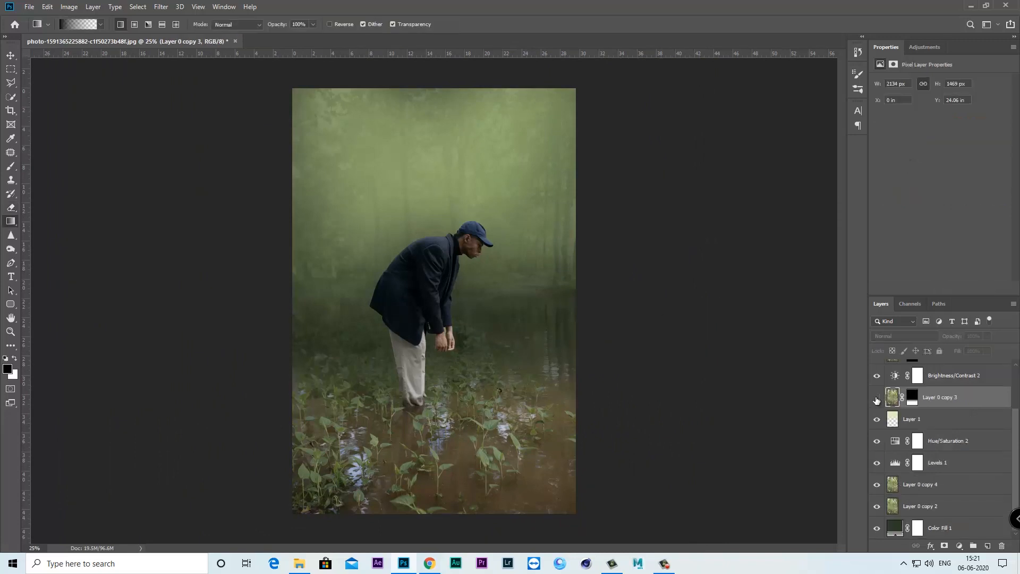
click(988, 546)
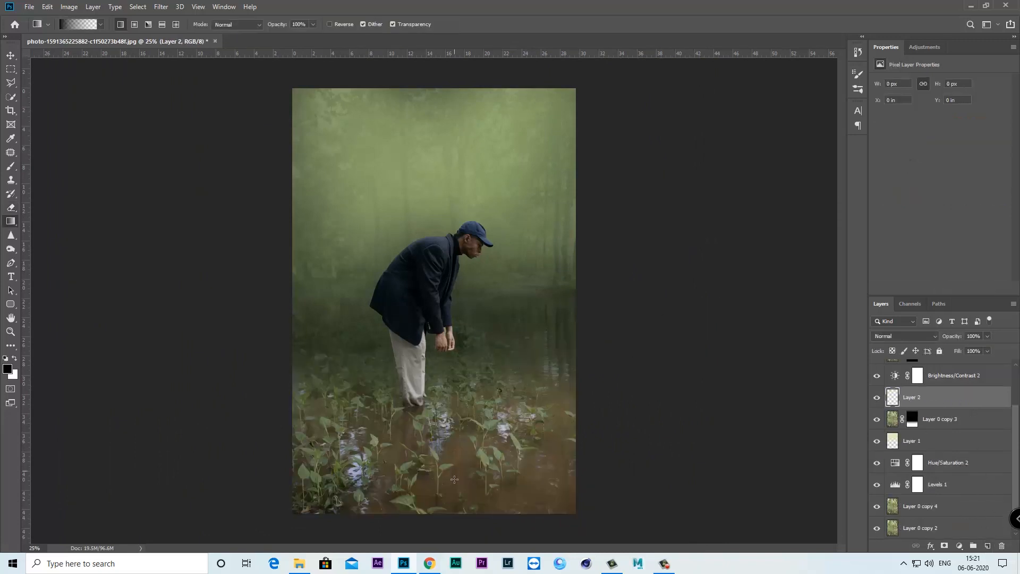
drag(438, 530, 457, 329)
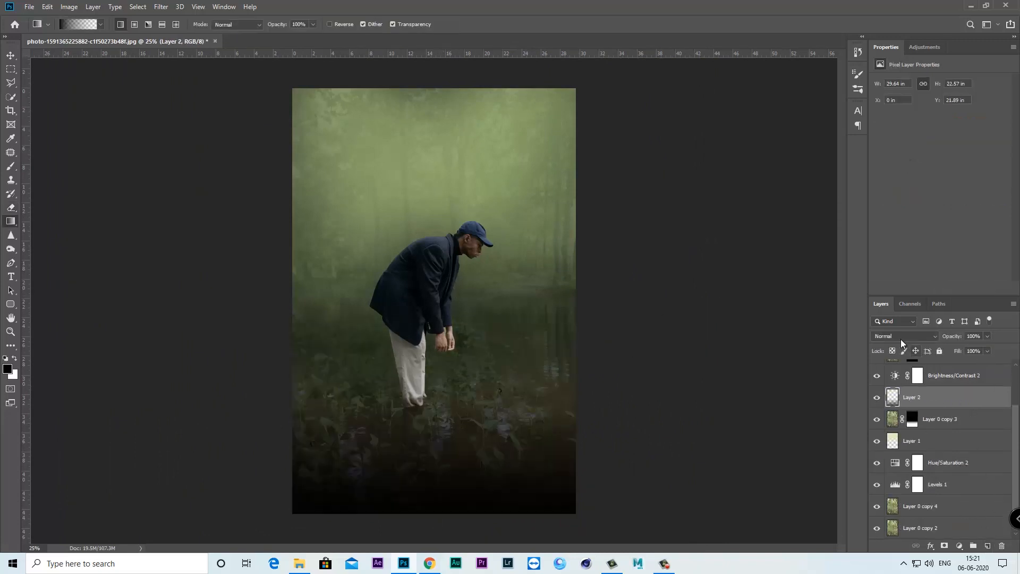
click(903, 338)
click(895, 424)
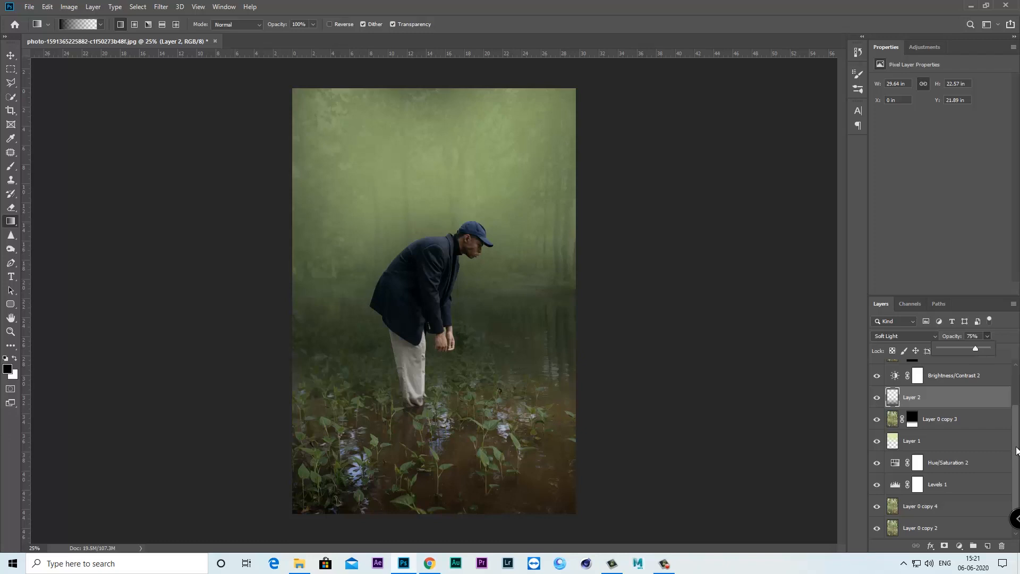
Add a layer above Layer 2 and paint pale green haze over the water and plants with a 1000 px brush at 19% opacity.
drag(1017, 447, 1018, 384)
click(996, 375)
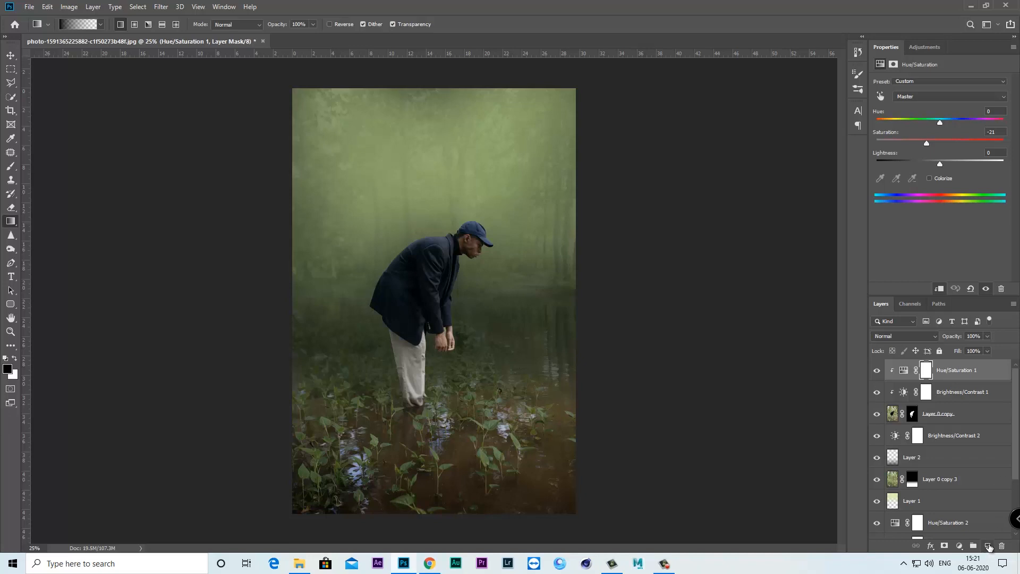
key(b)
click(944, 460)
click(988, 546)
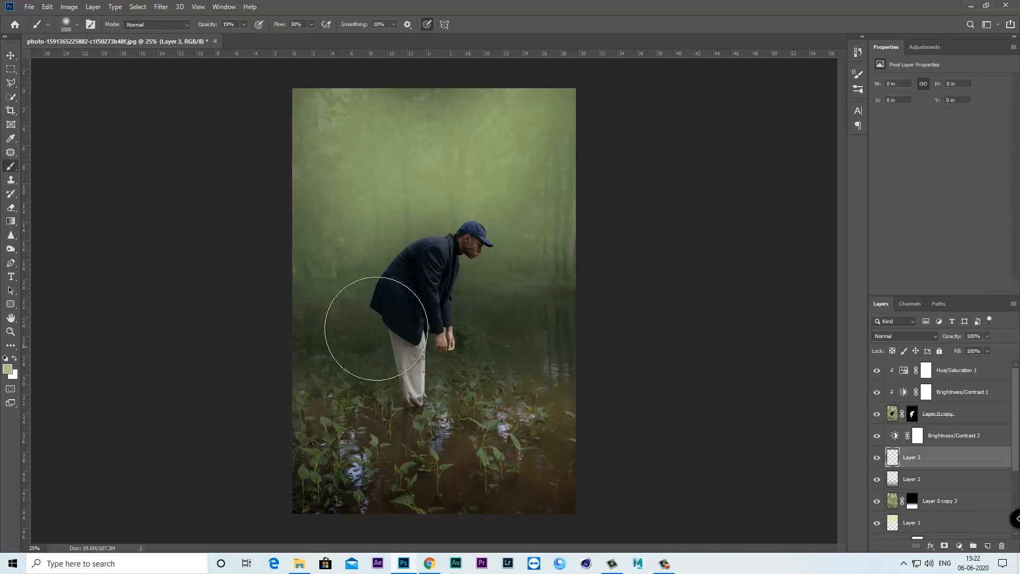
mouse_move(477, 309)
mouse_down()
mouse_move(567, 295)
mouse_move(325, 356)
mouse_move(374, 303)
mouse_move(460, 274)
mouse_move(512, 292)
mouse_move(547, 330)
mouse_move(679, 423)
mouse_move(639, 431)
mouse_move(553, 506)
mouse_move(485, 478)
mouse_move(312, 489)
mouse_move(253, 477)
mouse_move(114, 505)
mouse_move(589, 424)
mouse_move(522, 457)
mouse_move(403, 445)
mouse_up()
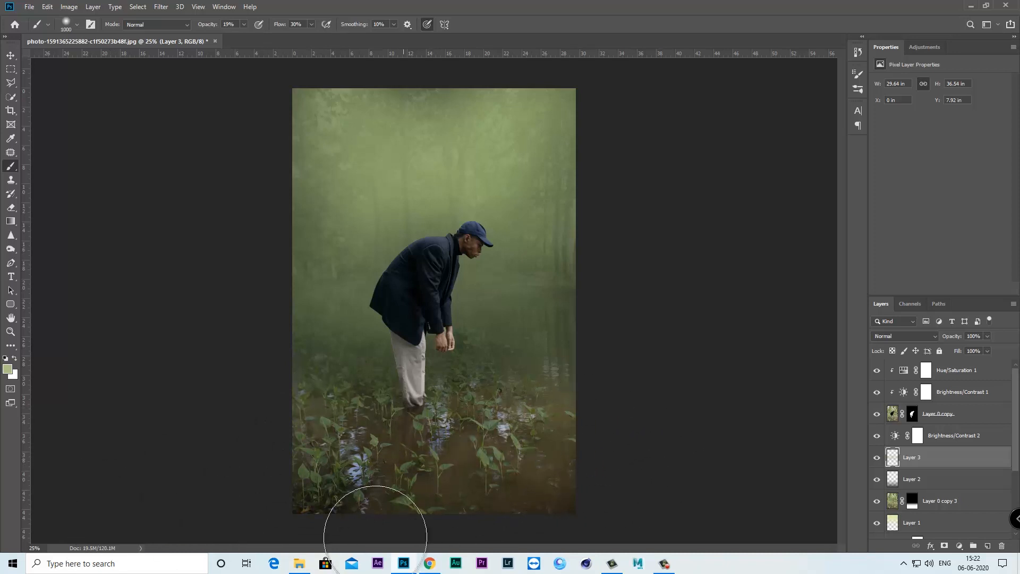
Paint black on the Brightness/Contrast 1 mask over the man's face, using a 50 px brush at 66% opacity.
click(989, 370)
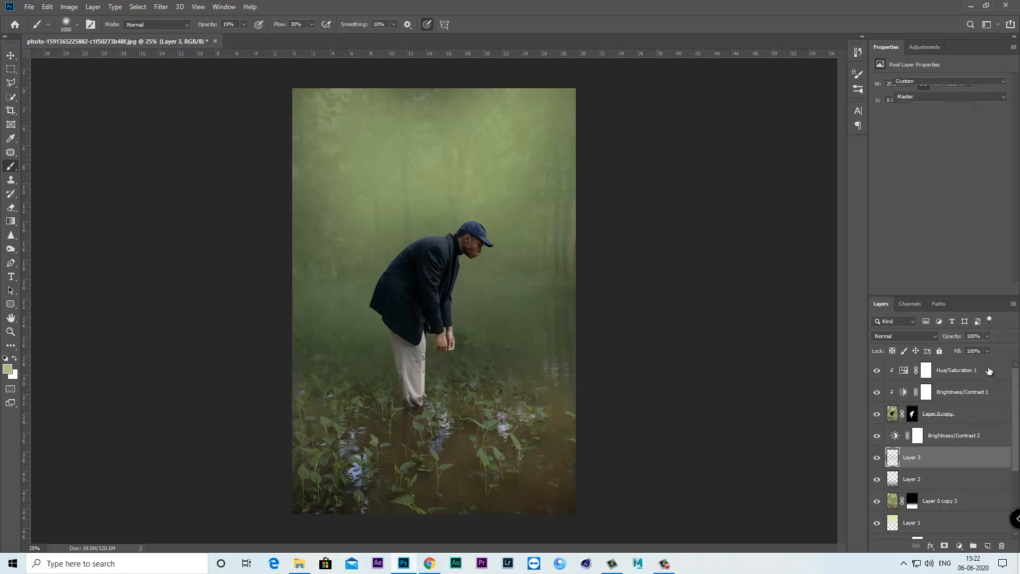
click(925, 395)
key(ctrl+plus)
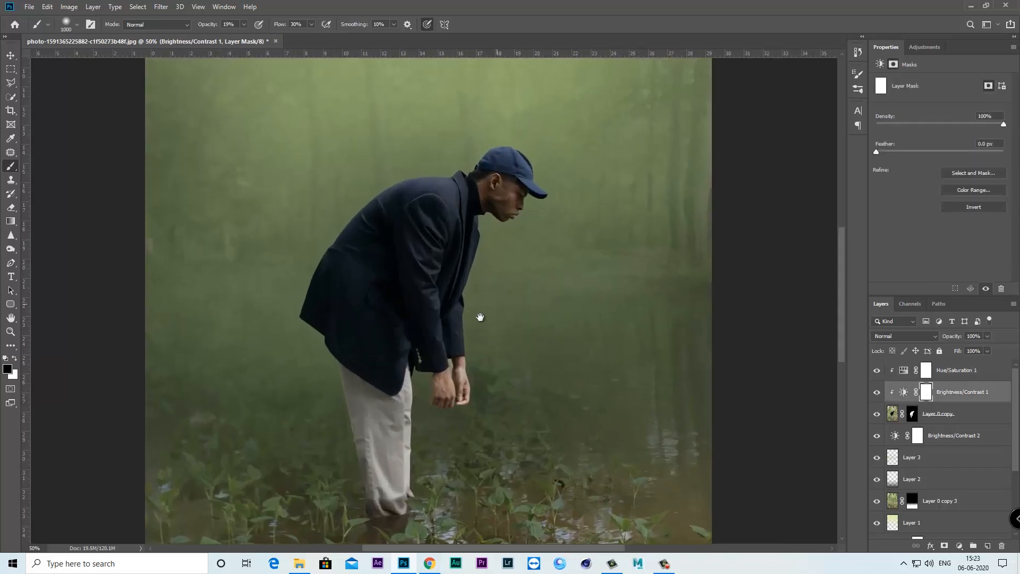
drag(488, 311, 439, 334)
key(ctrl+plus)
key(bracketleft)
key(bracketleft)
key(bracketleft)
key(bracketleft)
key(bracketleft)
key(bracketleft)
key(bracketleft)
key(bracketleft)
key(bracketleft)
key(bracketleft)
key(bracketleft)
key(bracketleft)
key(bracketleft)
key(bracketleft)
click(244, 25)
drag(267, 42, 270, 42)
key(bracketleft)
key(bracketleft)
key(bracketleft)
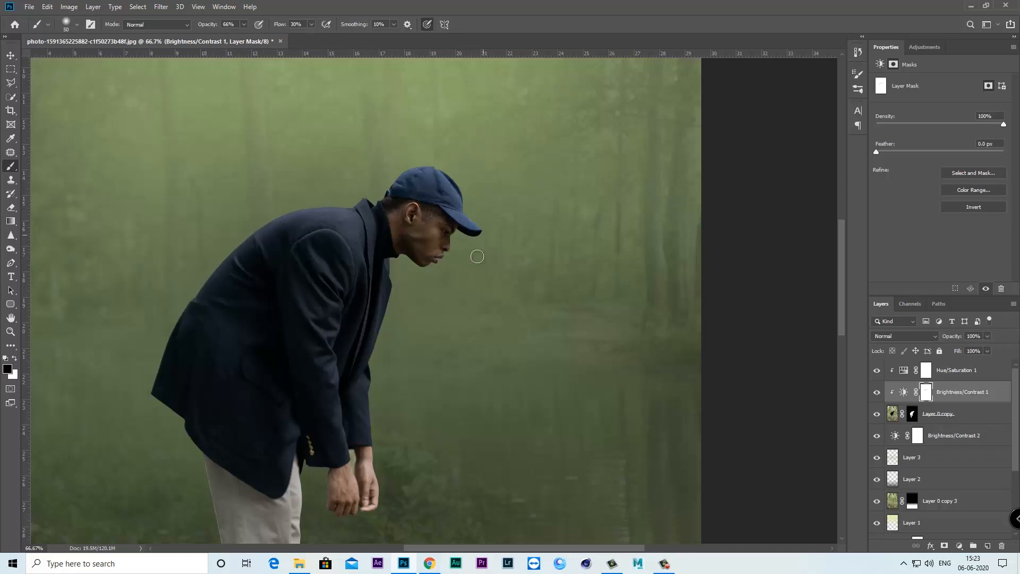
Add a layer above Hue/Saturation 1, clip it to the man, set it to Overlay and fill it with 50% gray.
click(962, 370)
click(988, 546)
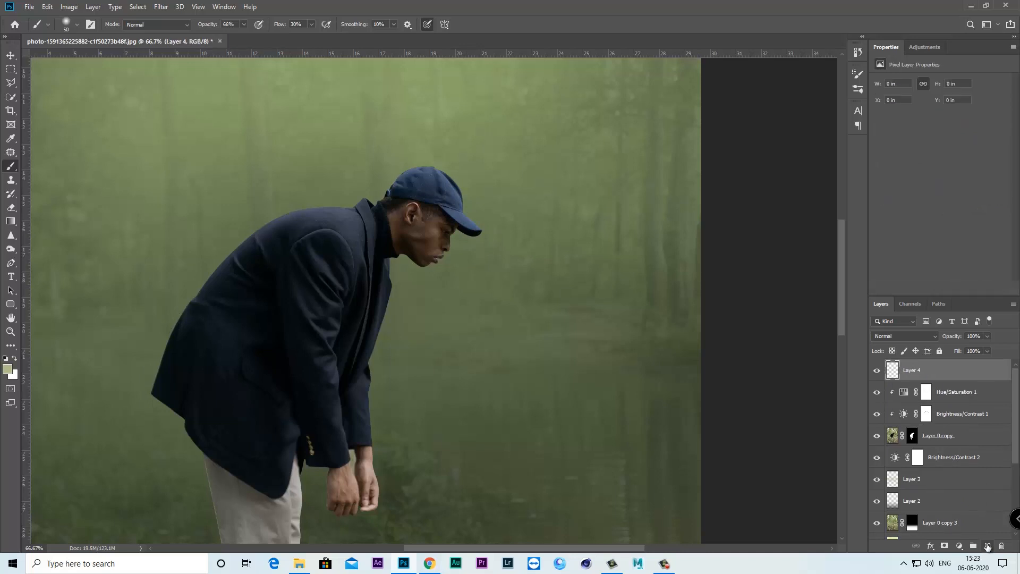
click(916, 335)
click(903, 420)
right_click(928, 378)
click(850, 305)
click(47, 7)
click(64, 173)
click(498, 149)
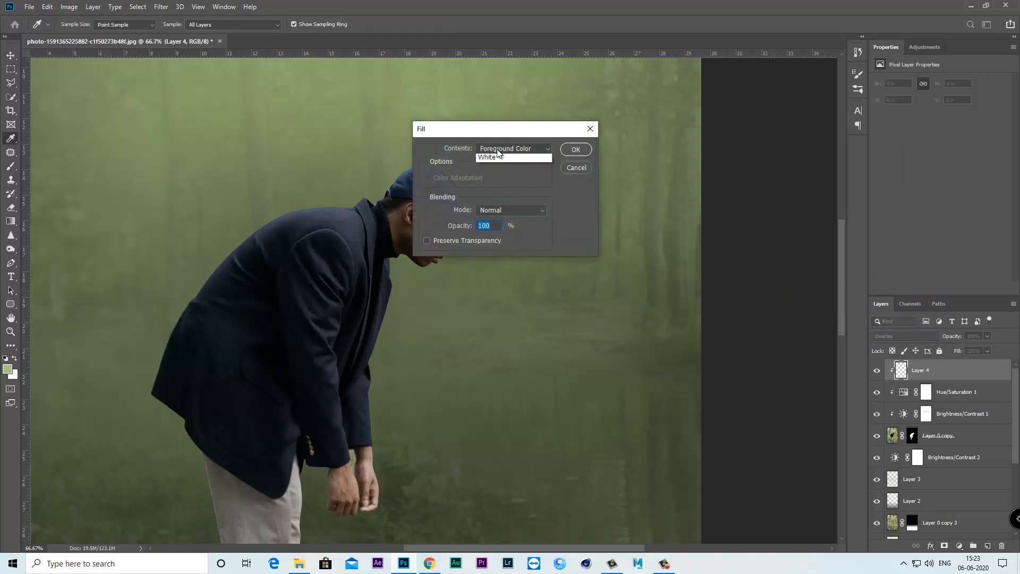
click(505, 231)
click(566, 150)
key(b)
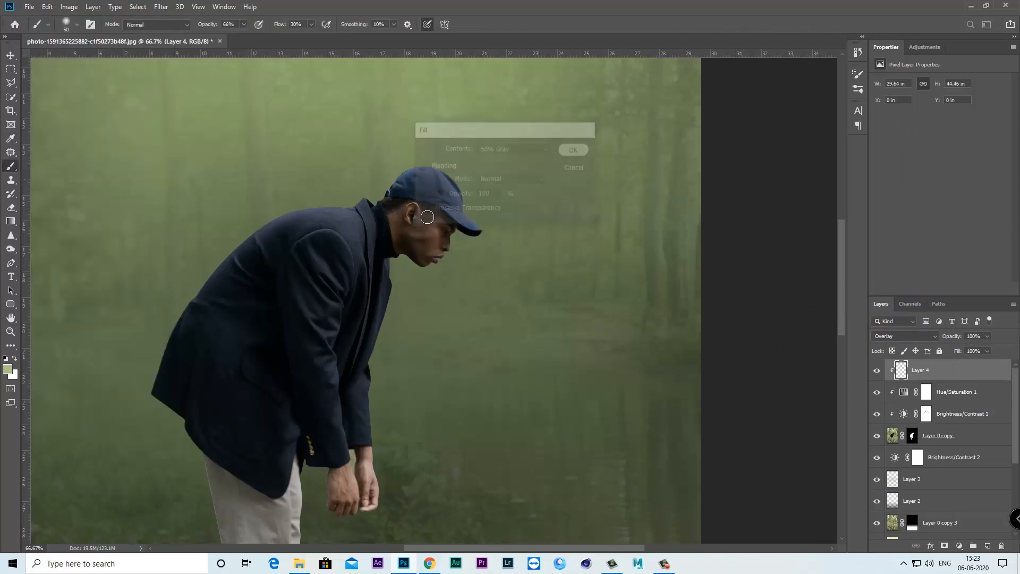
Dodge the midtones along the man's jacket and cap on Layer 4 at 36% exposure.
click(11, 262)
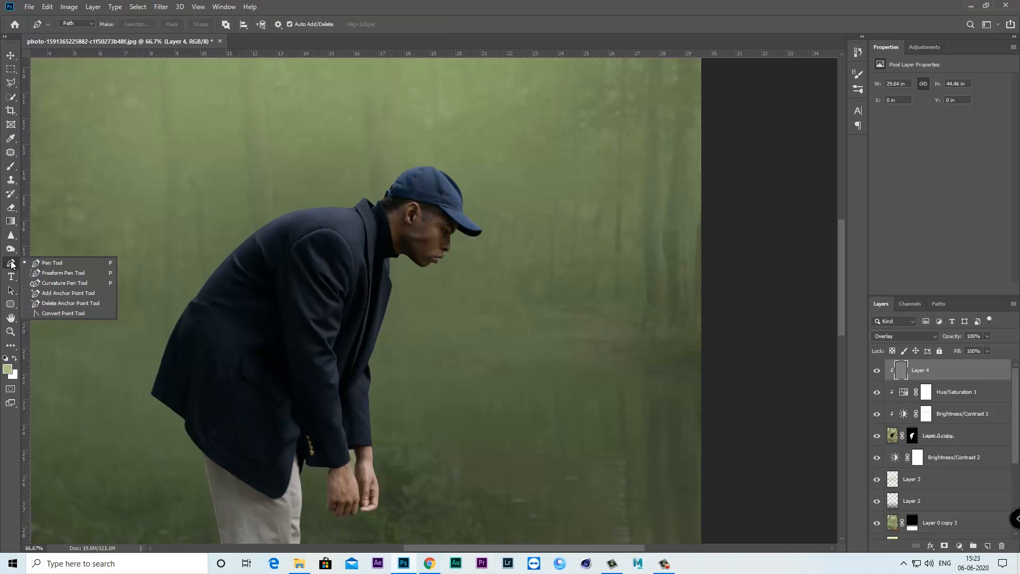
click(10, 249)
click(54, 252)
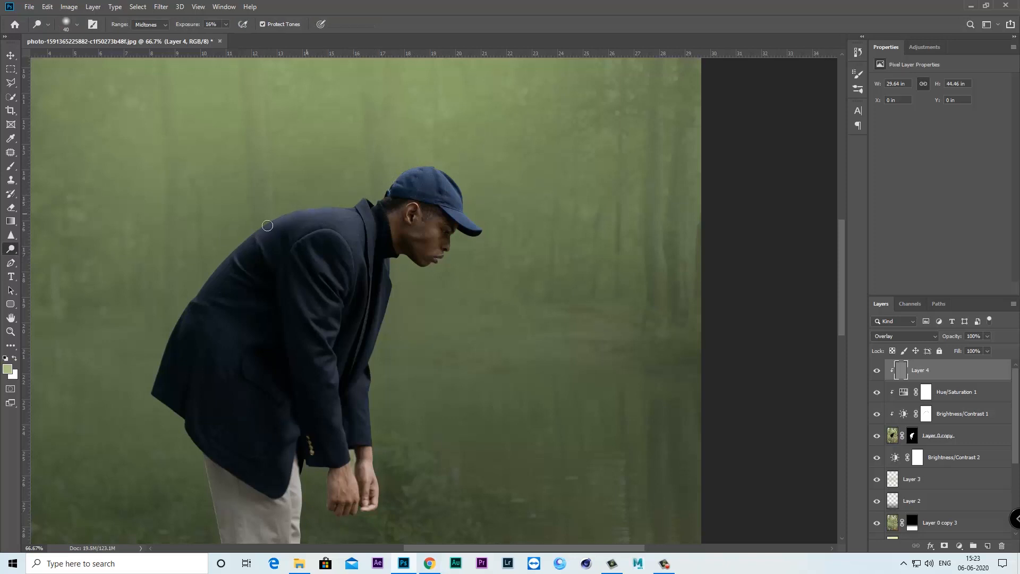
drag(222, 25, 238, 38)
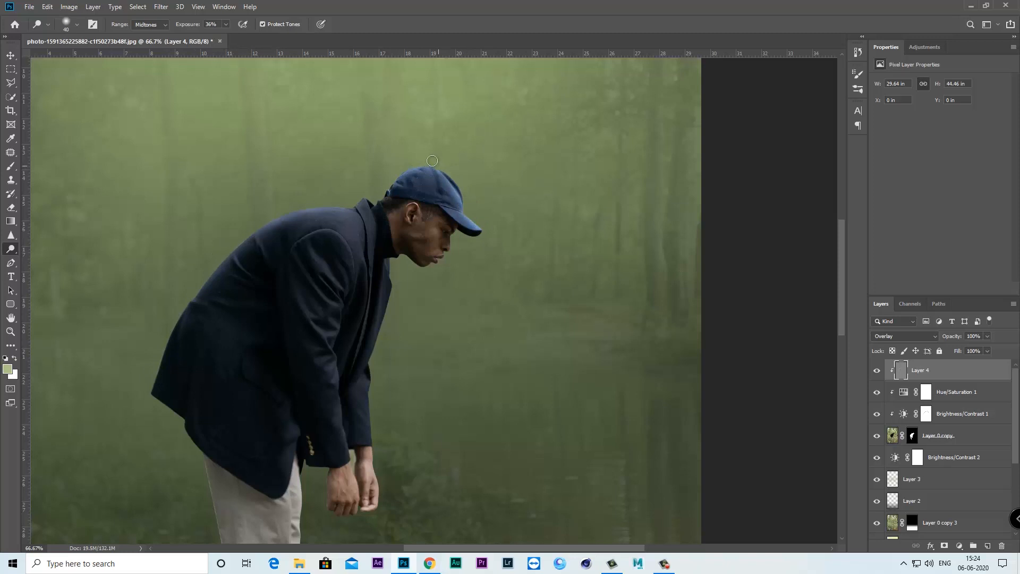
Dodge the man's hands and the edges of his trousers on Layer 4 with a 60 px brush.
key(bracketright)
scroll(393, 278, down, 5)
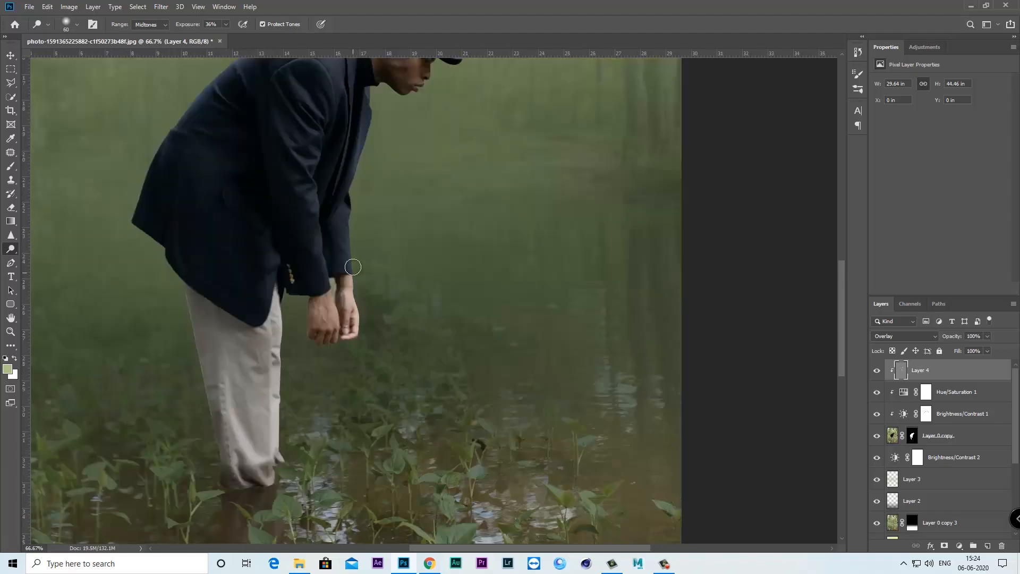
drag(332, 298, 336, 337)
drag(276, 386, 278, 202)
drag(279, 204, 278, 349)
drag(188, 187, 192, 268)
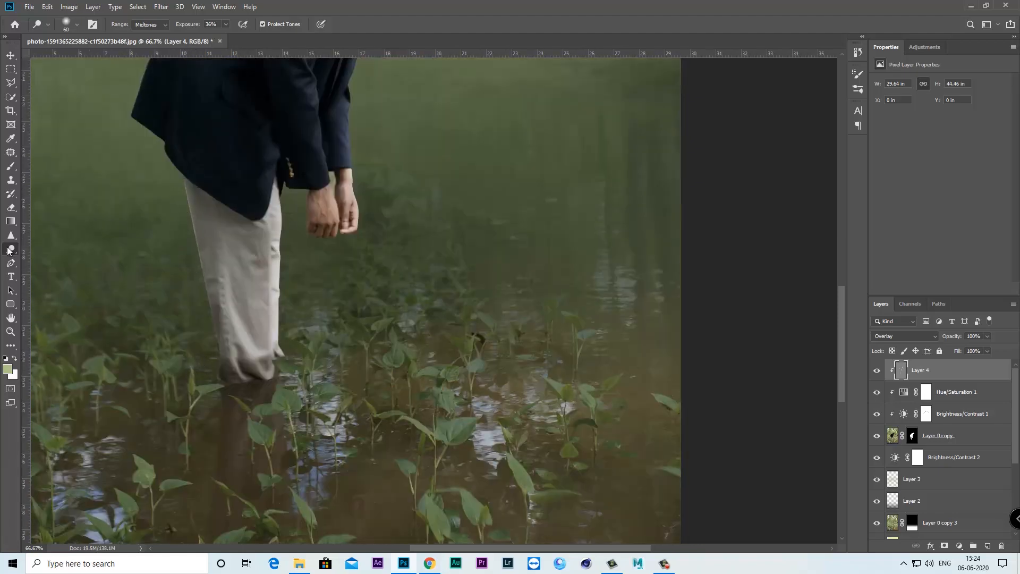
Burn the midtones of the trousers and jacket on Layer 4 with a 125 px brush at 21% exposure, and compare with the layer hidden.
drag(9, 251, 48, 261)
click(53, 259)
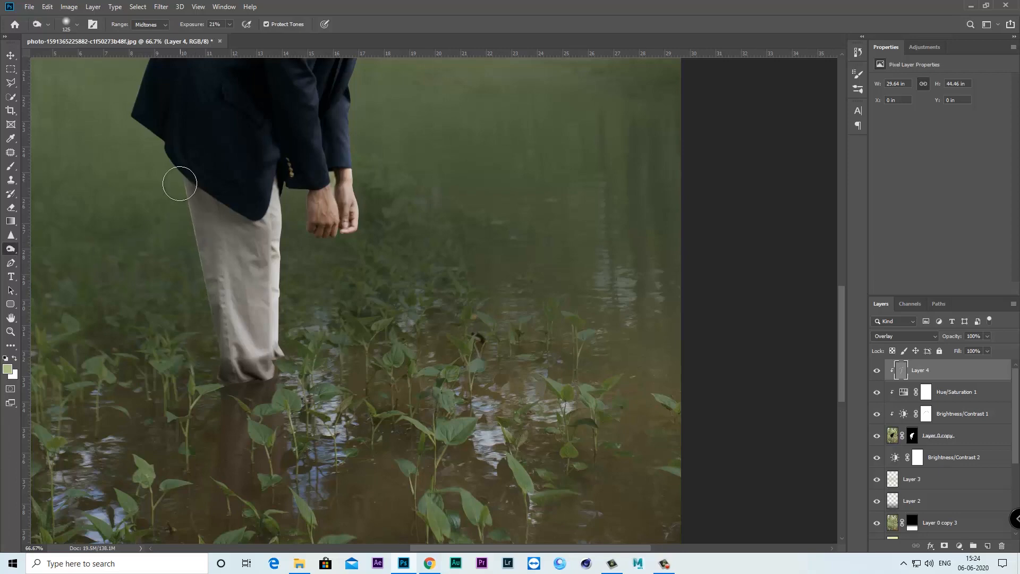
drag(192, 190, 227, 355)
drag(190, 138, 264, 328)
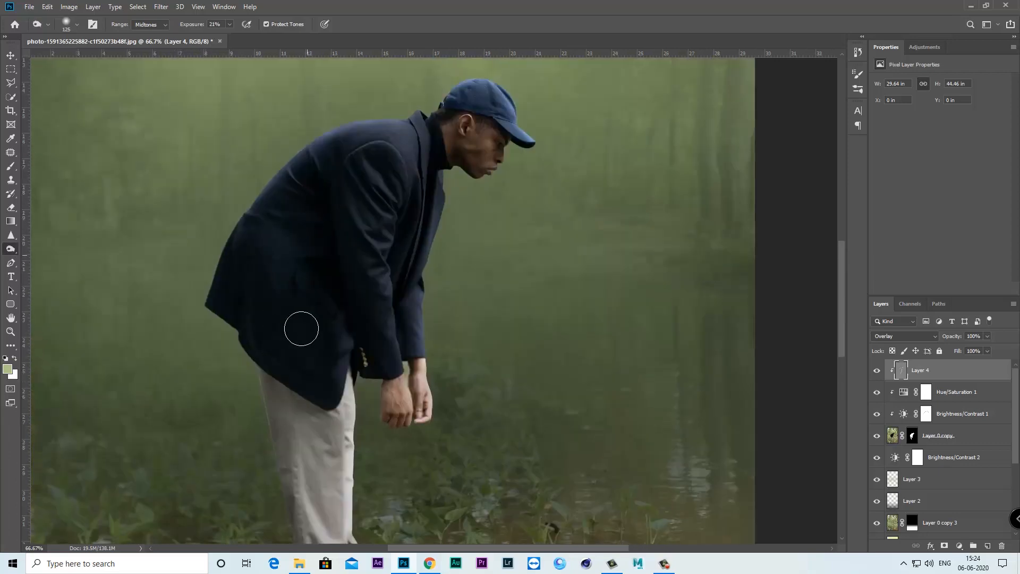
drag(331, 371, 312, 552)
drag(305, 388, 308, 542)
drag(291, 476, 307, 381)
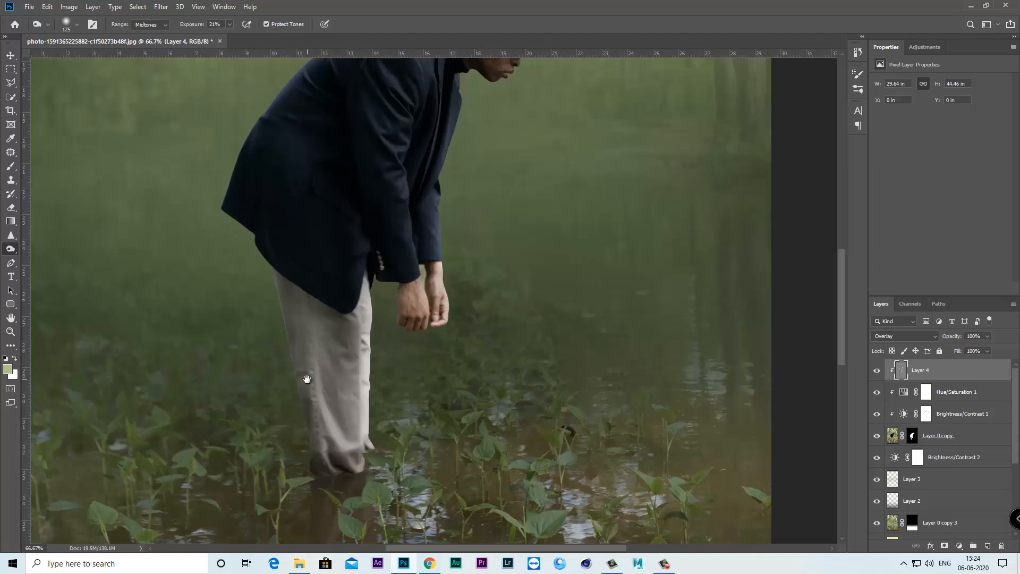
drag(394, 350, 409, 488)
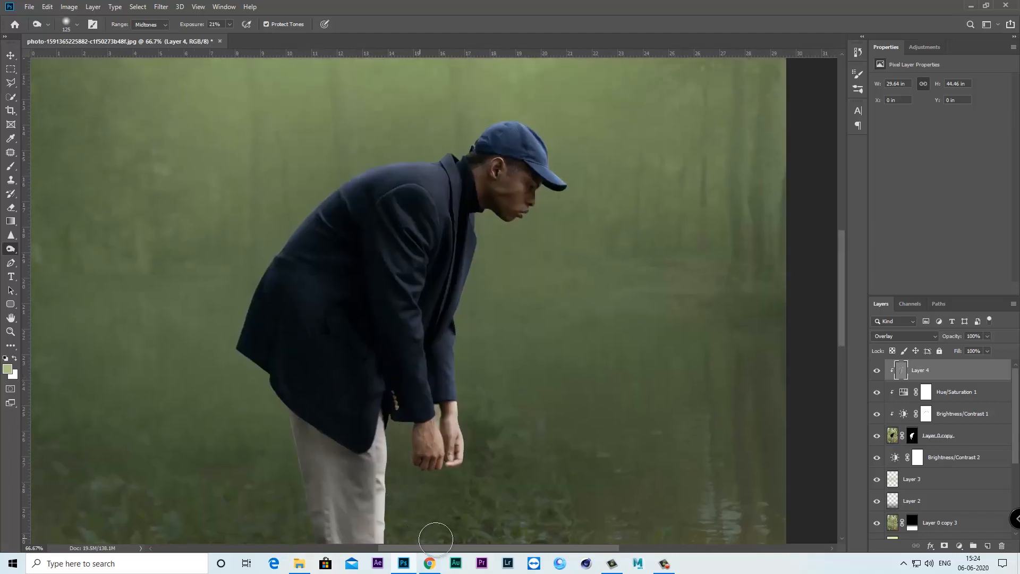
key(ctrl+minus)
key(ctrl+minus)
key(ctrl+minus)
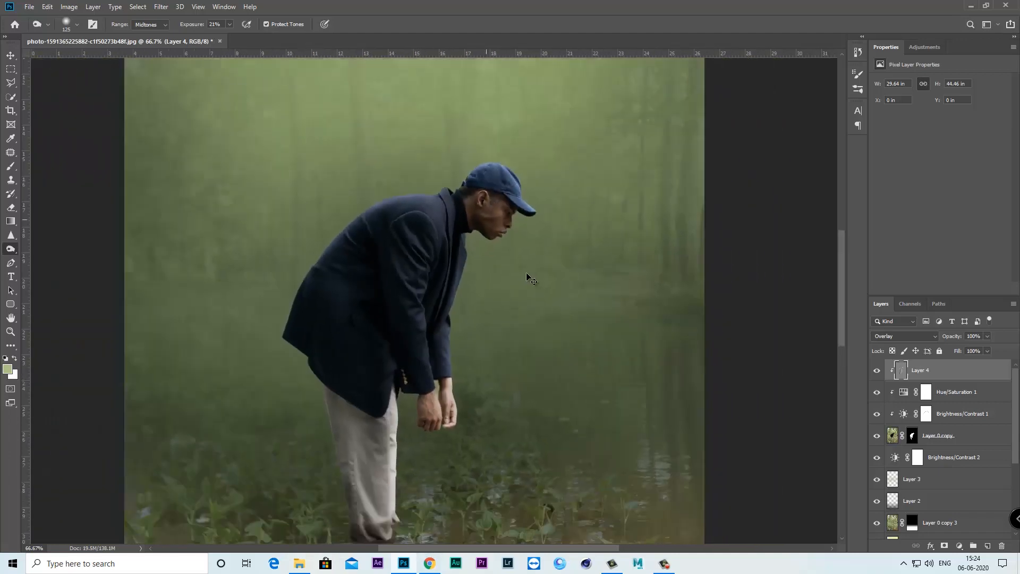
key(ctrl+plus)
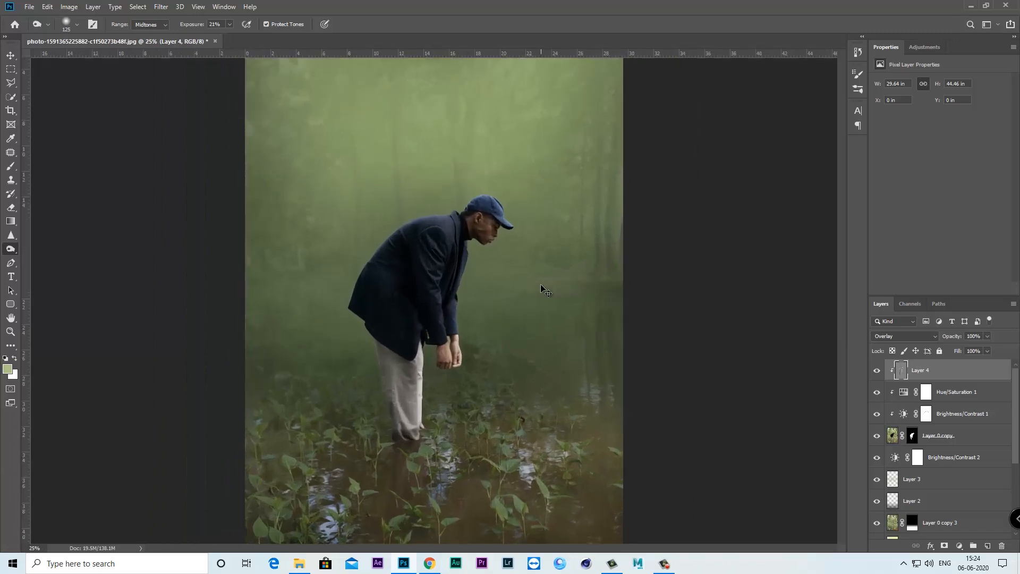
click(875, 371)
click(875, 371)
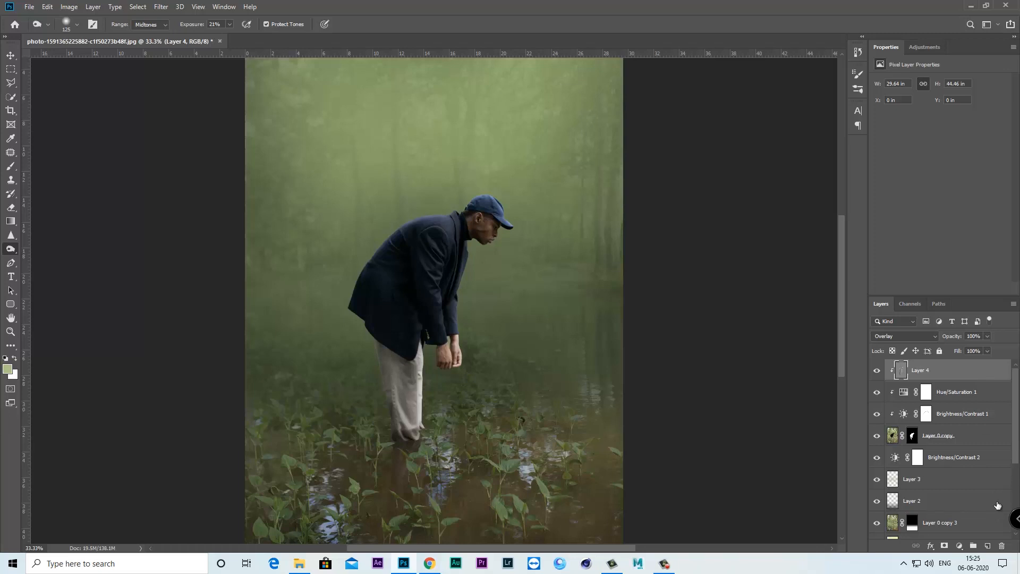
Add a Gradient Fill layer on top from the Violet, Orange preset and recolour its orange end stop a muted brownish grey.
click(960, 546)
click(959, 379)
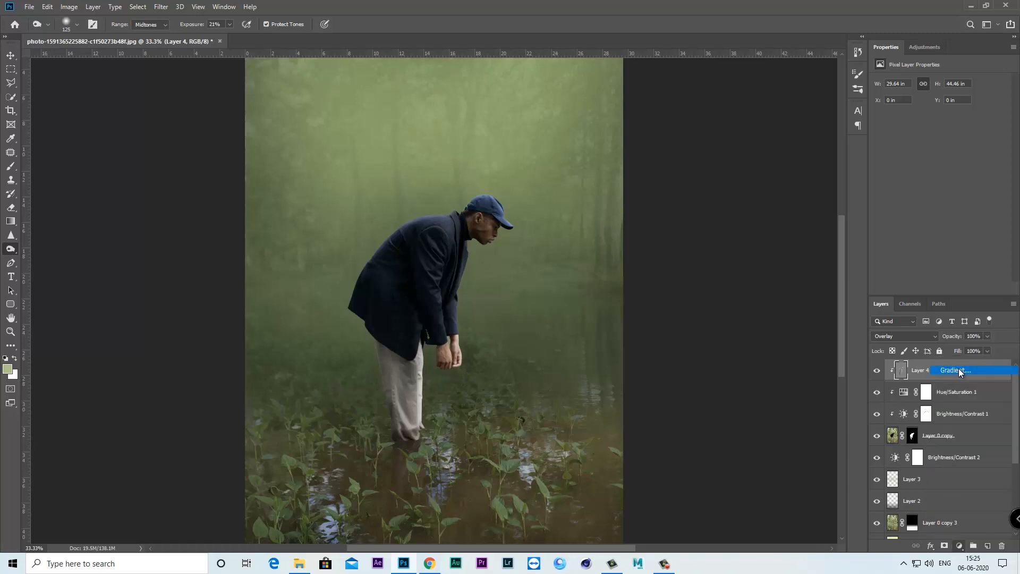
click(518, 147)
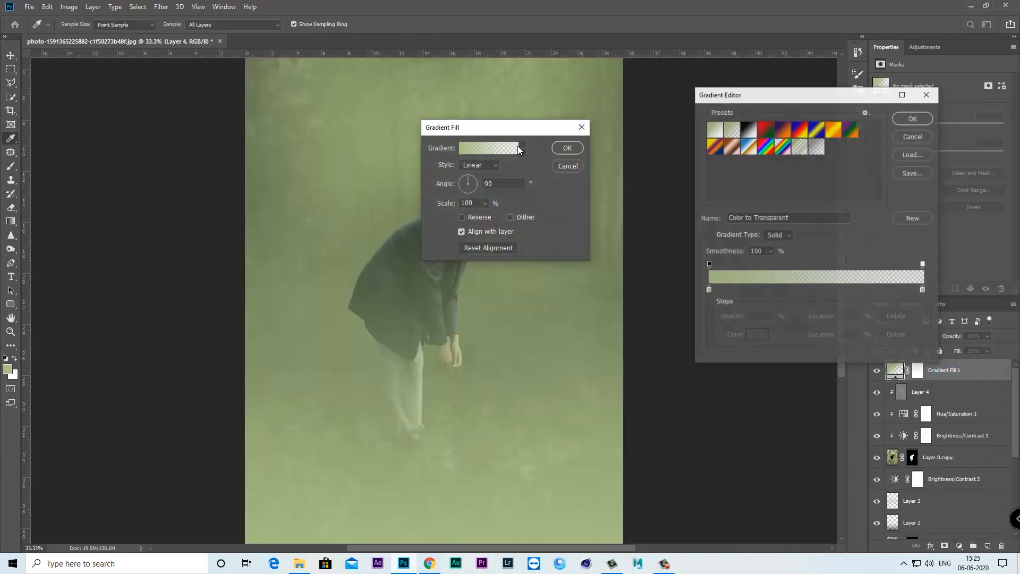
click(788, 132)
double_click(923, 290)
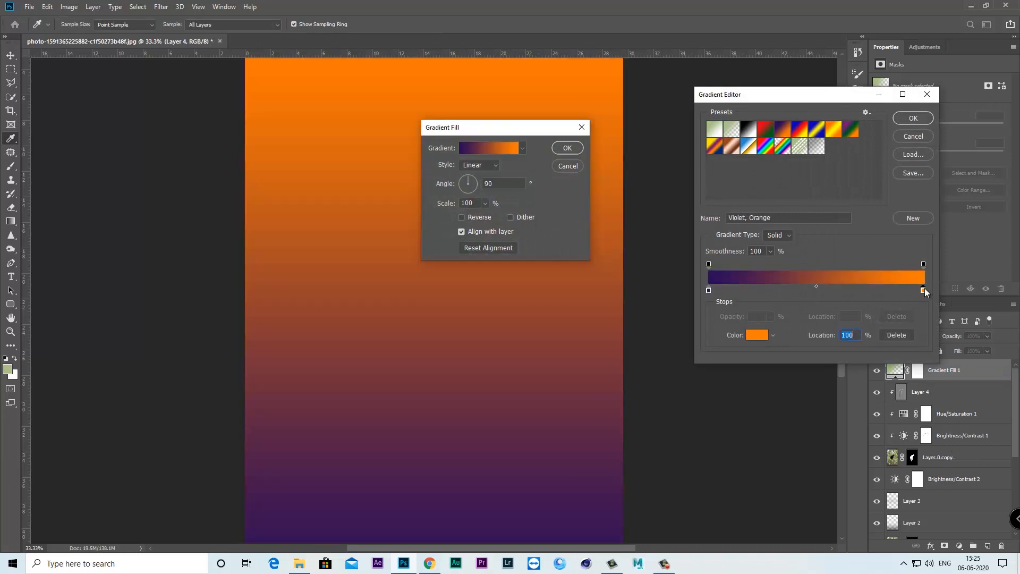
click(595, 208)
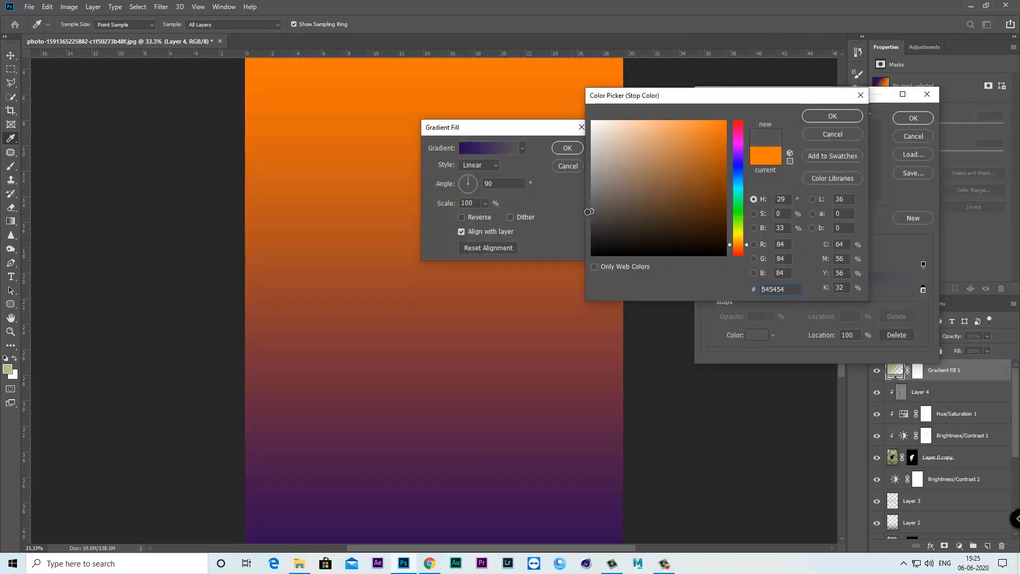
click(619, 202)
click(828, 120)
Recolour the gradient's violet start stop a burnt orange and apply the linear 90° gradient fill.
double_click(710, 290)
click(738, 218)
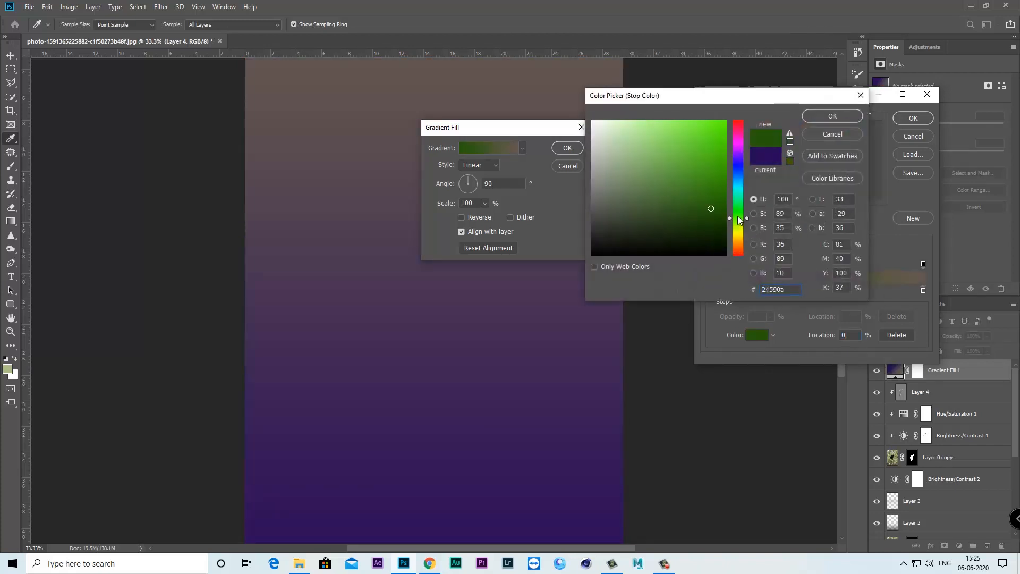
drag(738, 218, 738, 216)
click(726, 196)
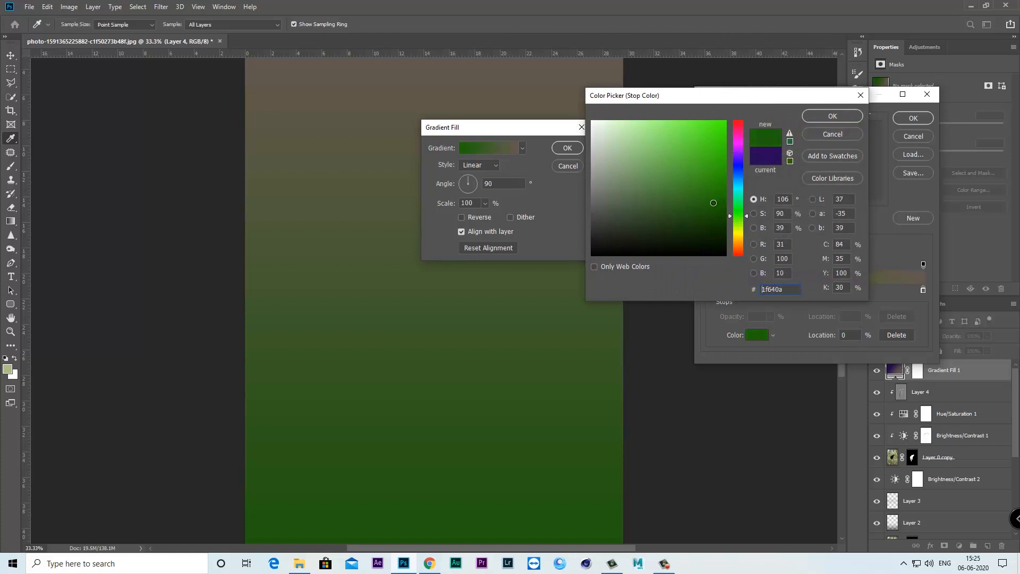
click(737, 247)
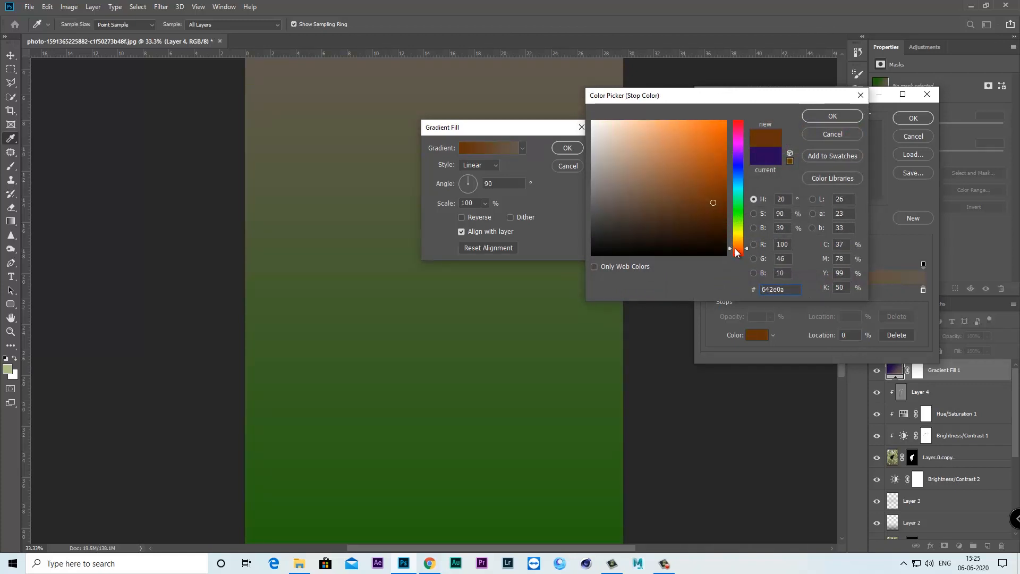
click(689, 175)
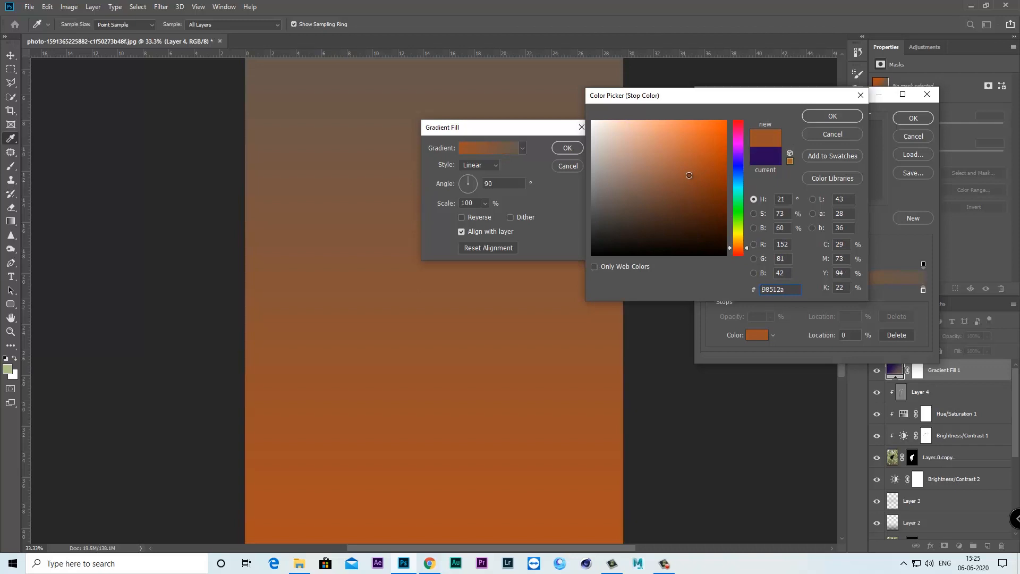
click(827, 120)
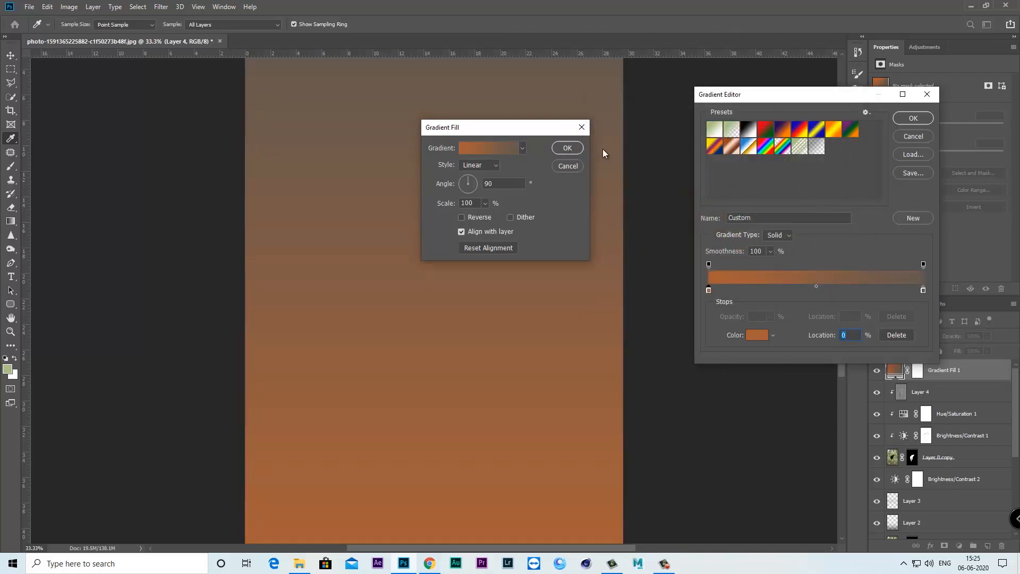
click(912, 118)
click(565, 147)
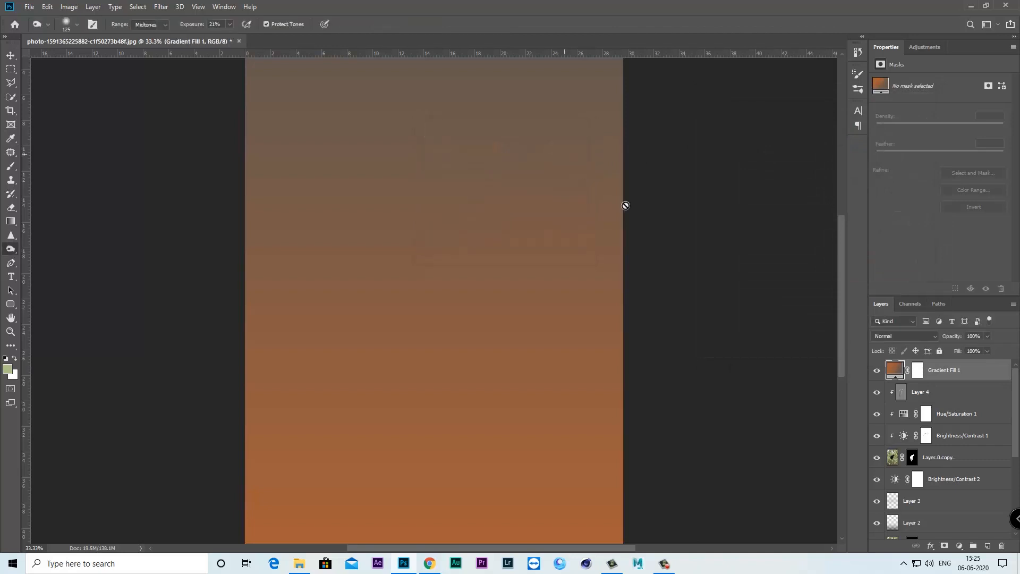
Set the Gradient Fill 1 layer to Overlay and lower its opacity to about 59%.
click(880, 334)
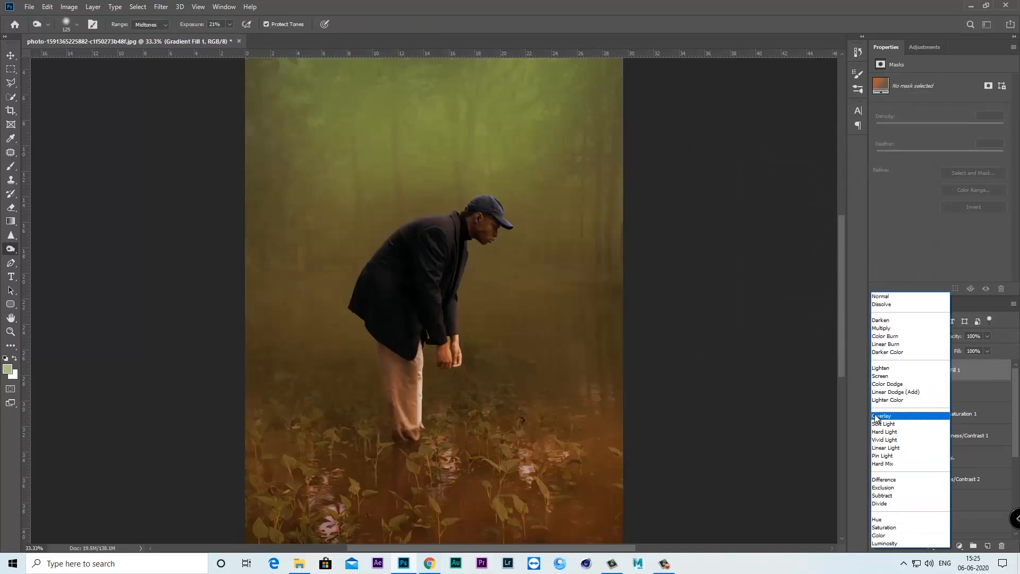
click(881, 416)
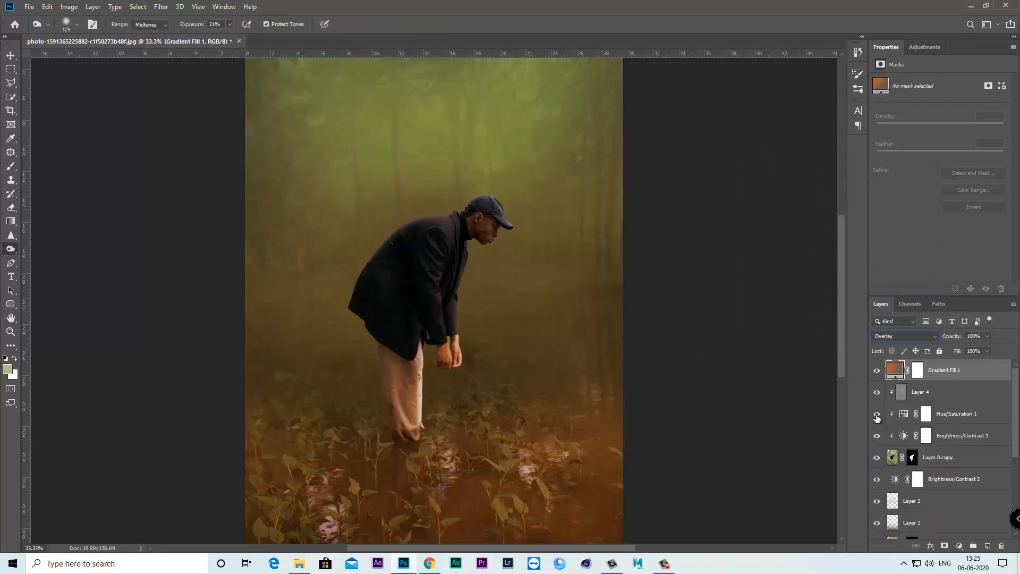
key(ctrl+minus)
key(ctrl+minus)
key(ctrl+minus)
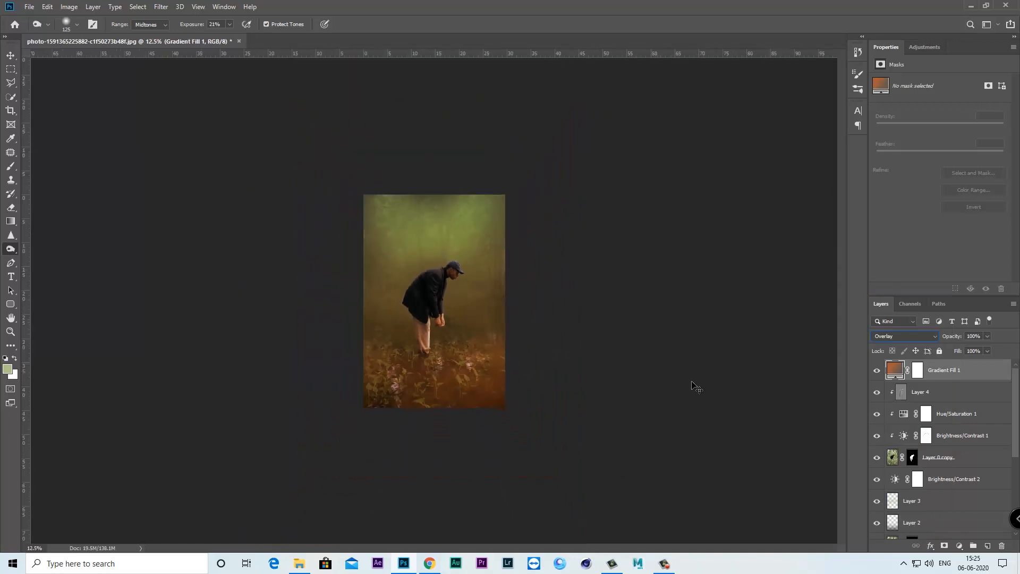
key(ctrl+plus)
drag(964, 348, 961, 349)
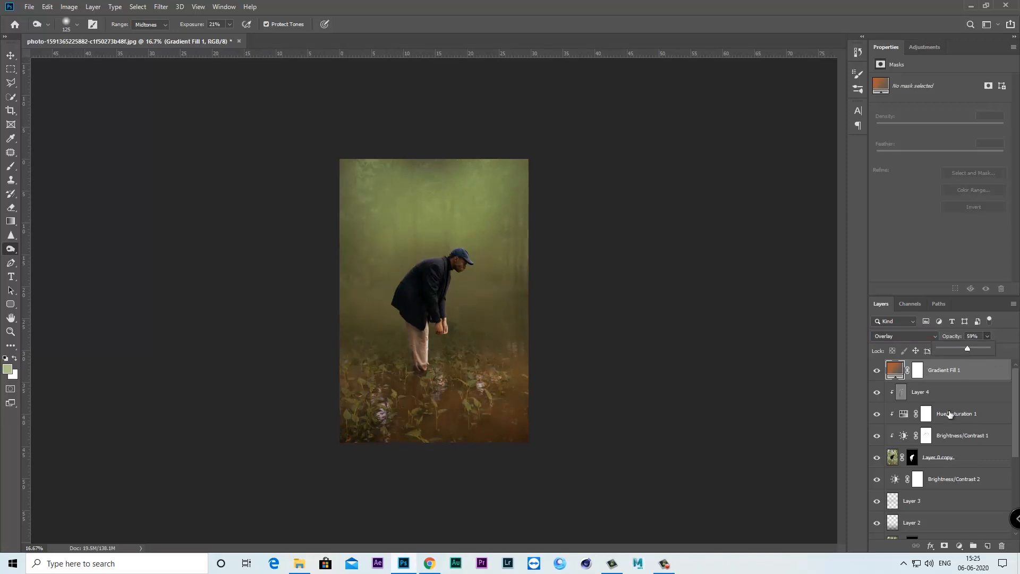
Add a new layer above Brightness/Contrast 2 and dab soft pale green haze behind the man with a 1900 px brush.
click(955, 481)
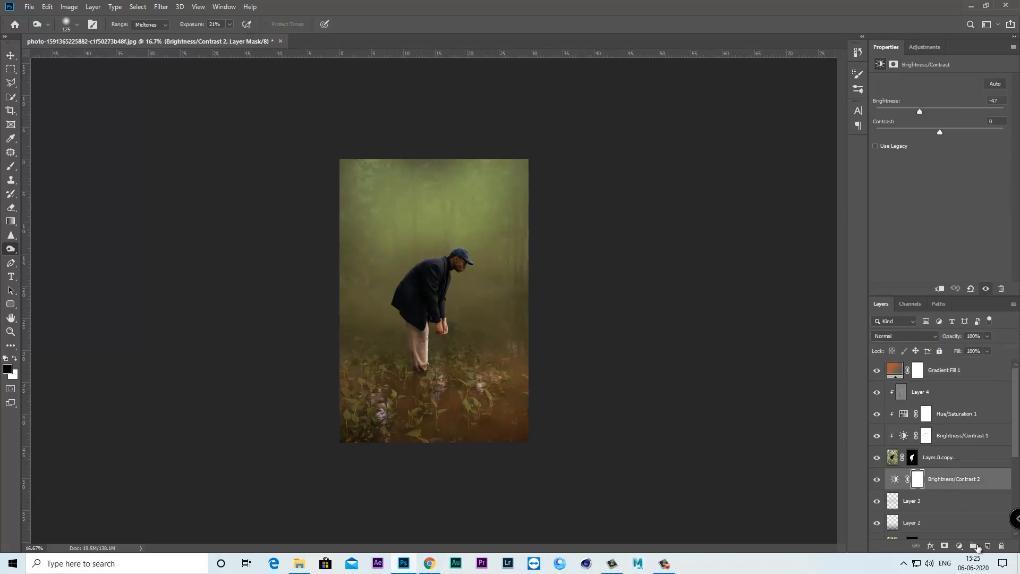
key(ctrl+shift+alt+n)
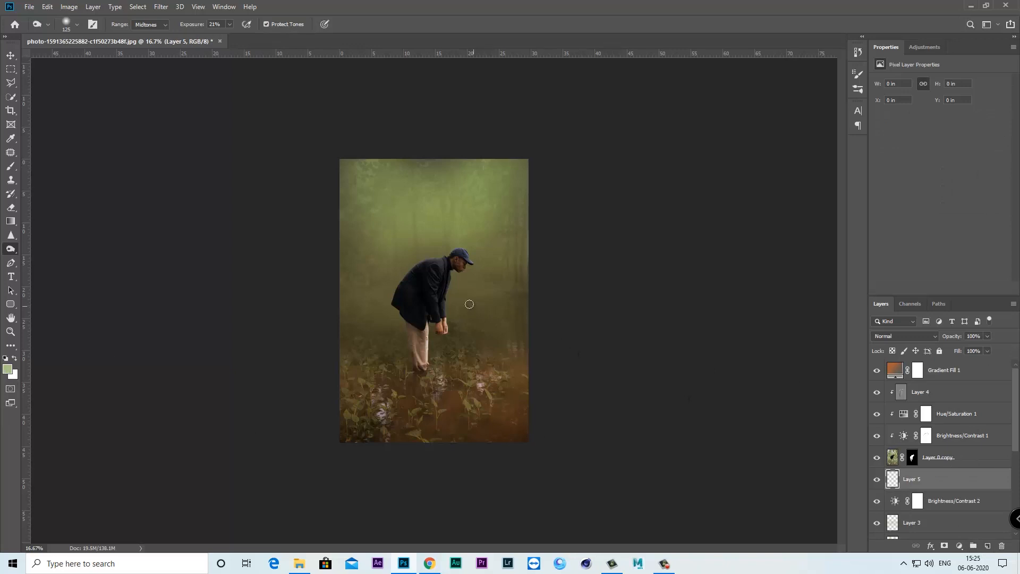
click(12, 167)
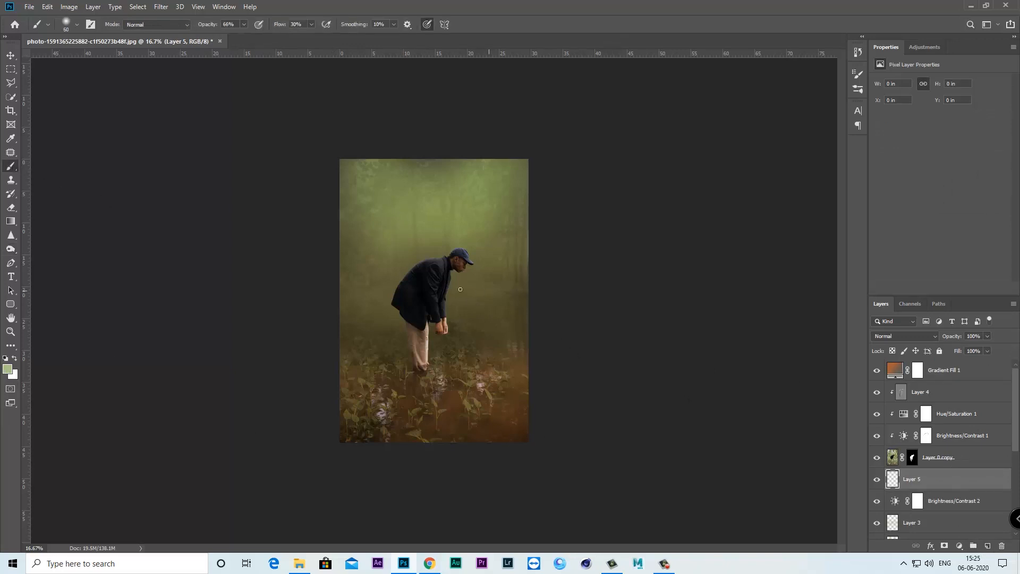
key(bracketright)
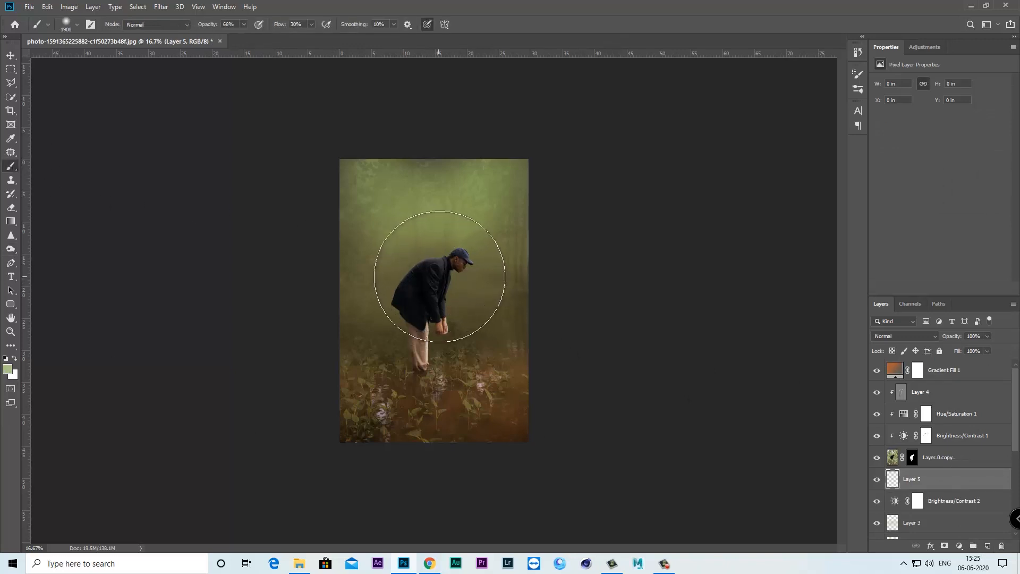
click(442, 283)
Raise the brush opacity and flow to 100% and paint a stronger green haze around the man at 2400 px.
click(243, 25)
click(311, 25)
drag(310, 36, 349, 37)
key(bracketright)
key(bracketright)
key(bracketright)
click(431, 287)
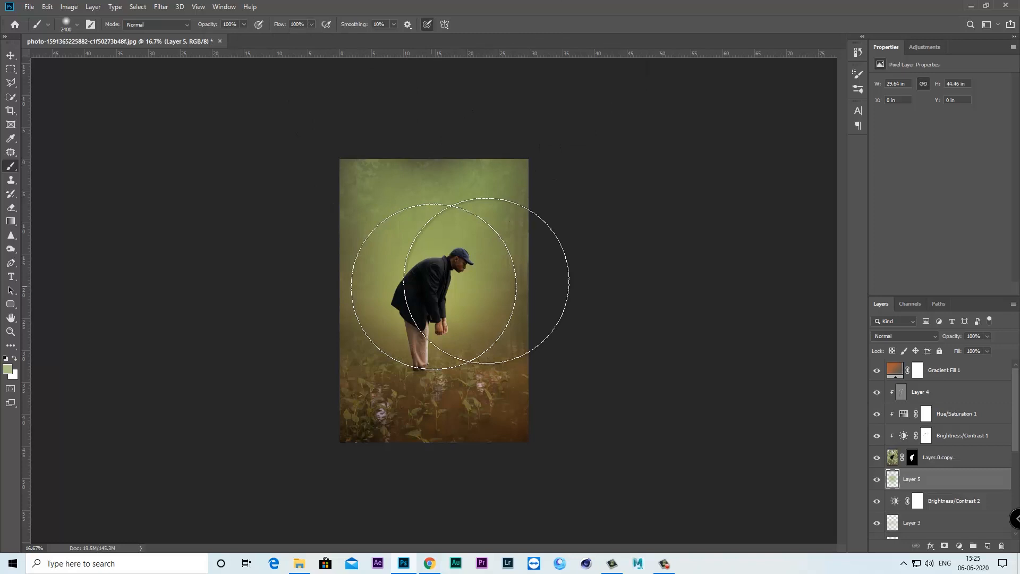
Stretch the green haze on Layer 5 to about 56 by 70 in and shift it towards the picture's upper right.
key(ctrl+t)
drag(434, 159, 434, 119)
drag(528, 280, 572, 280)
drag(345, 281, 262, 279)
mouse_move(510, 358)
mouse_down()
mouse_move(514, 278)
mouse_move(563, 239)
mouse_up()
drag(502, 232, 527, 232)
key(Return)
key(ctrl+minus)
key(ctrl+plus)
key(ctrl+plus)
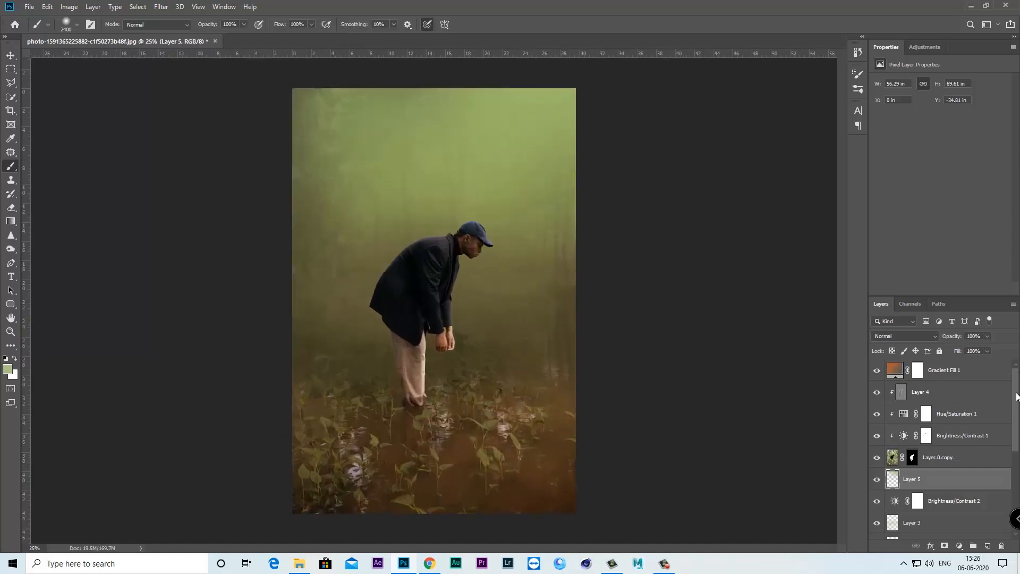
Load the man's mask as a selection and paint it pale green on a new layer above Gradient Fill 1.
click(978, 376)
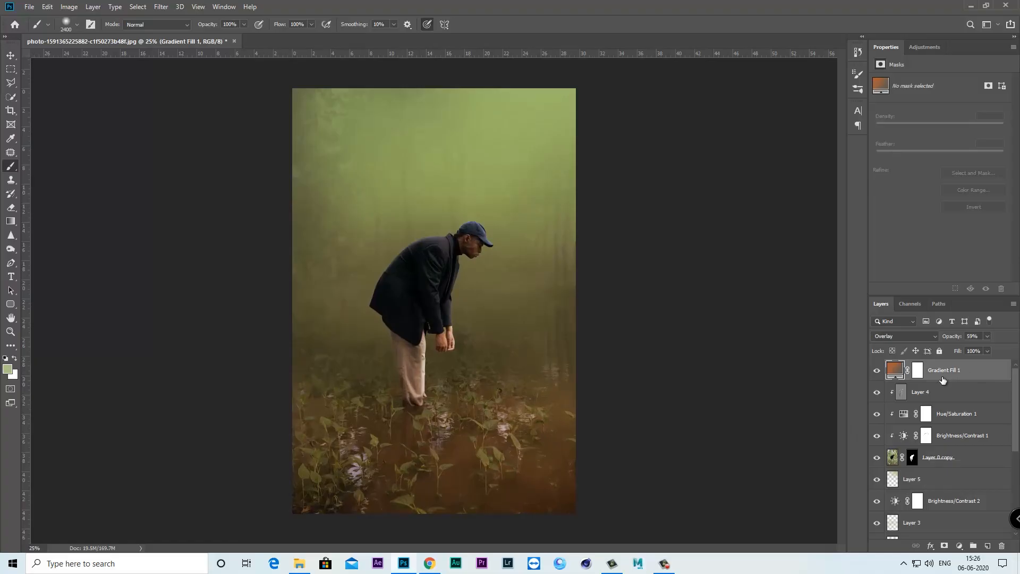
click(876, 370)
click(876, 370)
ctrl+click(912, 459)
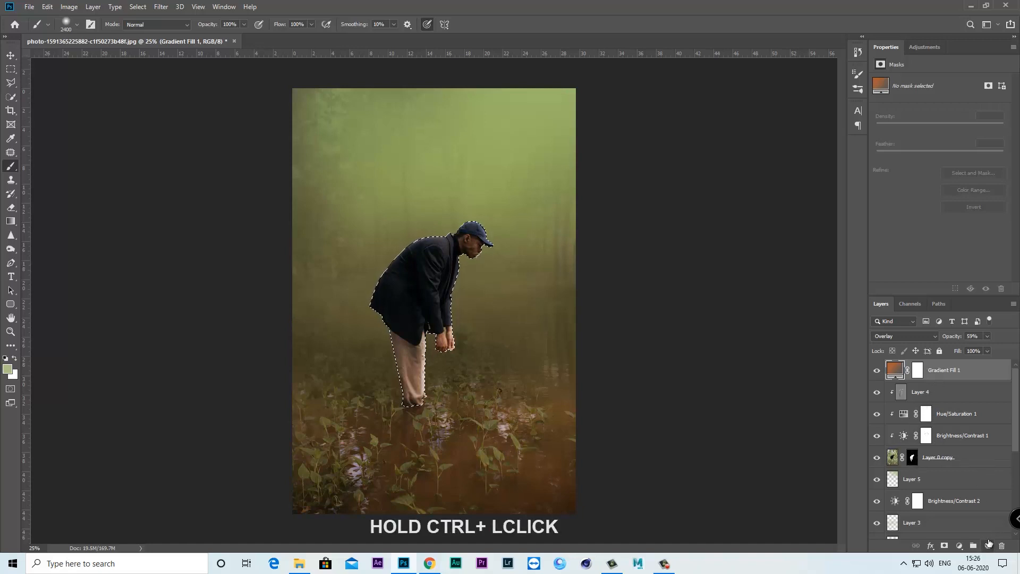
click(988, 545)
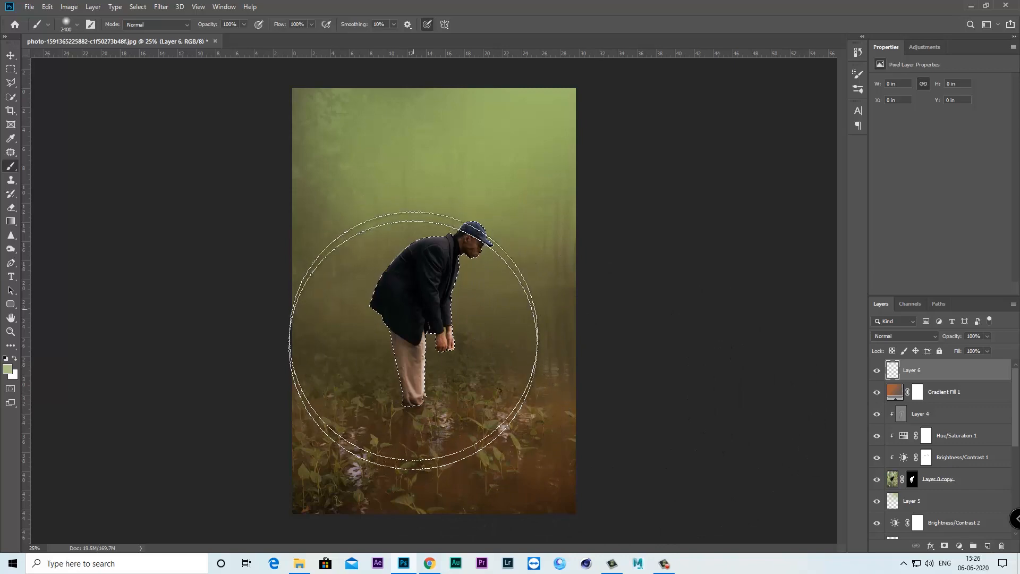
click(425, 340)
Set Layer 6 to Soft Light at 29% opacity and deselect the man's outline.
click(892, 335)
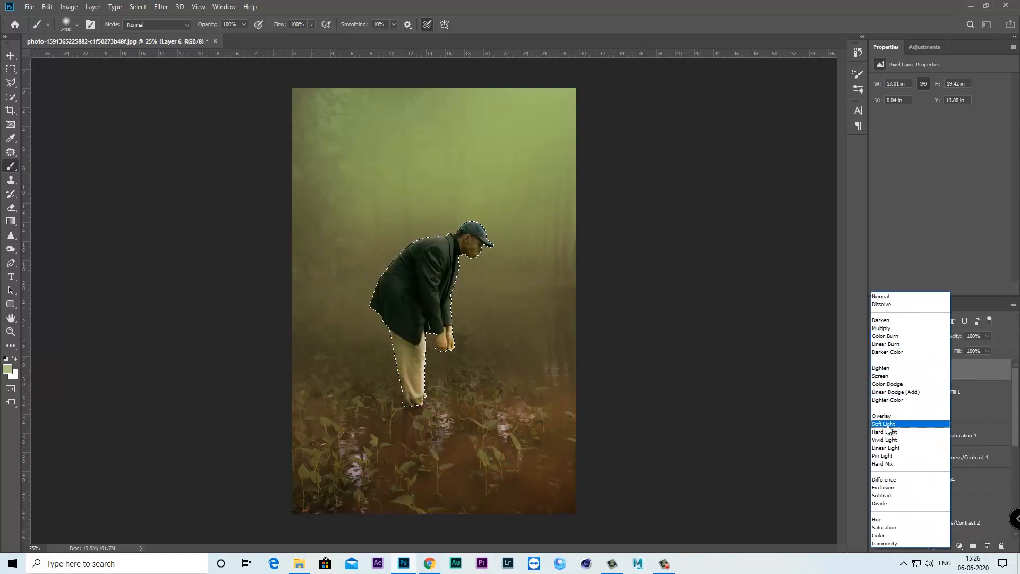
click(888, 426)
click(987, 336)
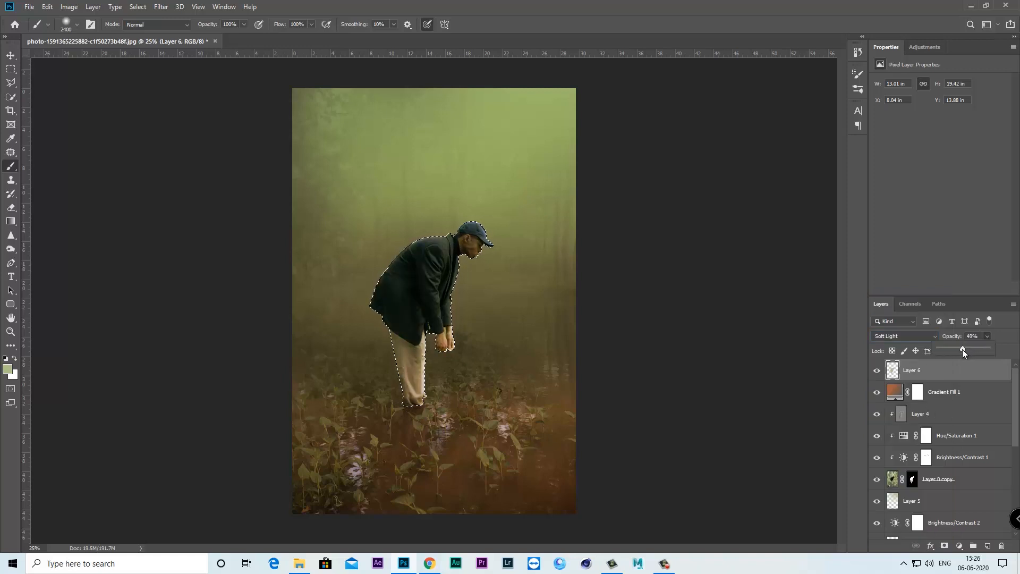
click(137, 6)
click(157, 30)
key(ctrl+minus)
key(ctrl+plus)
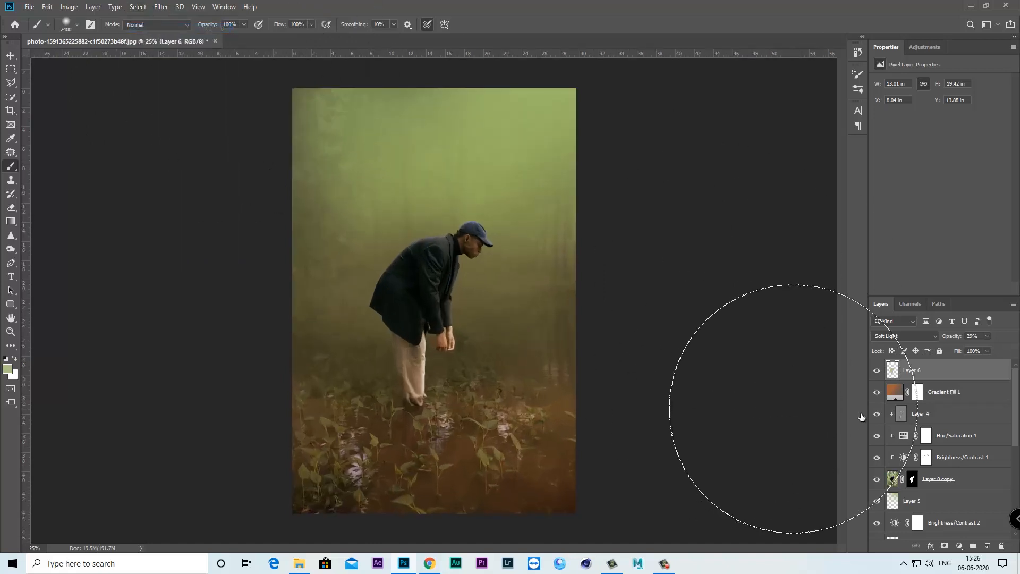
Stretch Layer 2 upward to about 124% of its height, reaching the man's shoulders.
scroll(1003, 483, down, 5)
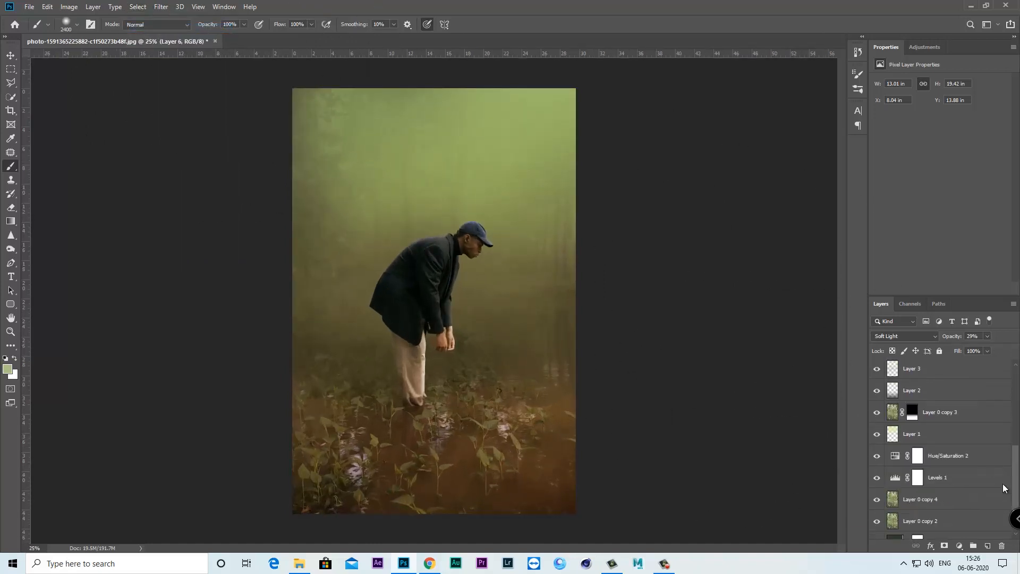
click(922, 392)
key(ctrl+t)
drag(434, 298, 434, 245)
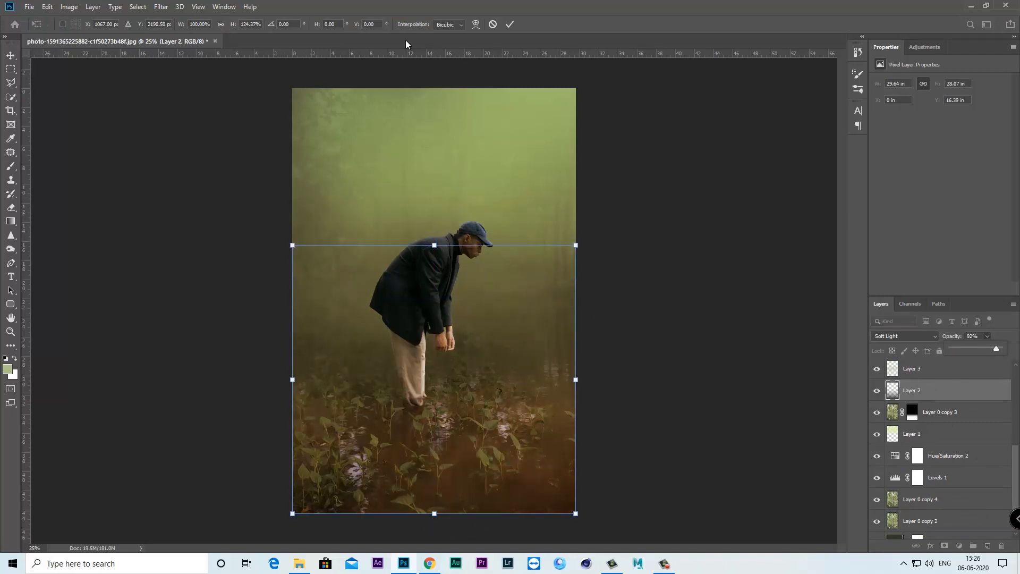
click(509, 24)
key(b)
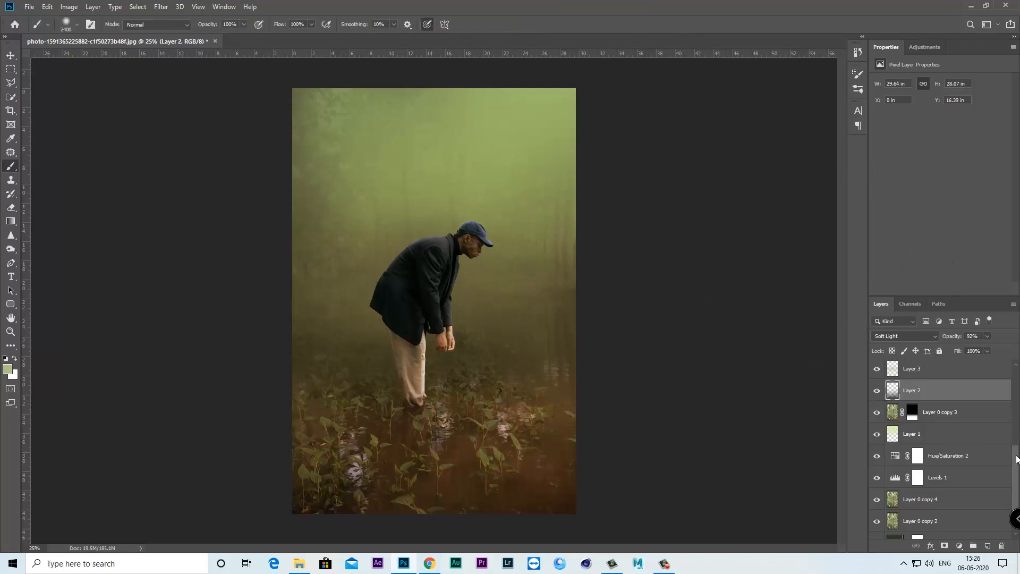
drag(1018, 458, 1017, 374)
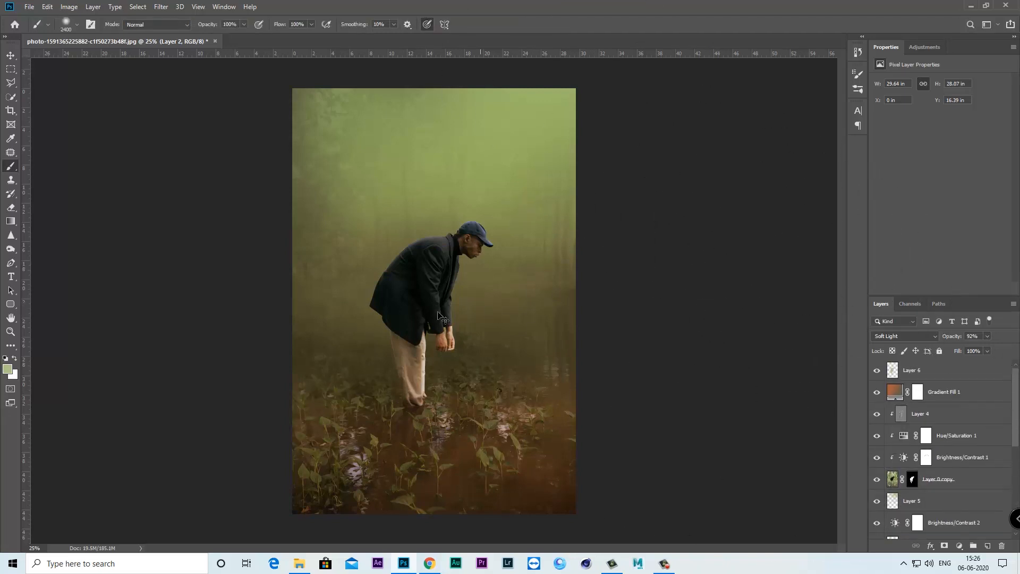
key(ctrl+minus)
key(bracketleft)
key(bracketleft)
key(bracketleft)
key(bracketleft)
key(bracketleft)
key(bracketleft)
key(bracketleft)
key(bracketleft)
key(bracketleft)
key(bracketleft)
key(bracketleft)
key(bracketleft)
key(bracketleft)
key(bracketleft)
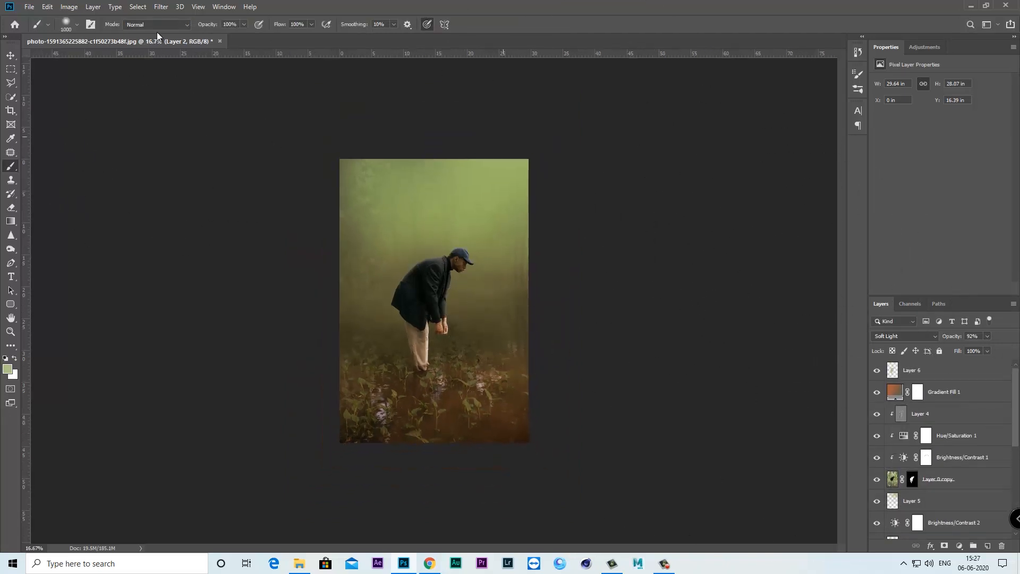
Crop a strip off the bottom of the picture, leaving it about 39.3 in high.
click(11, 110)
drag(429, 448, 436, 430)
click(557, 24)
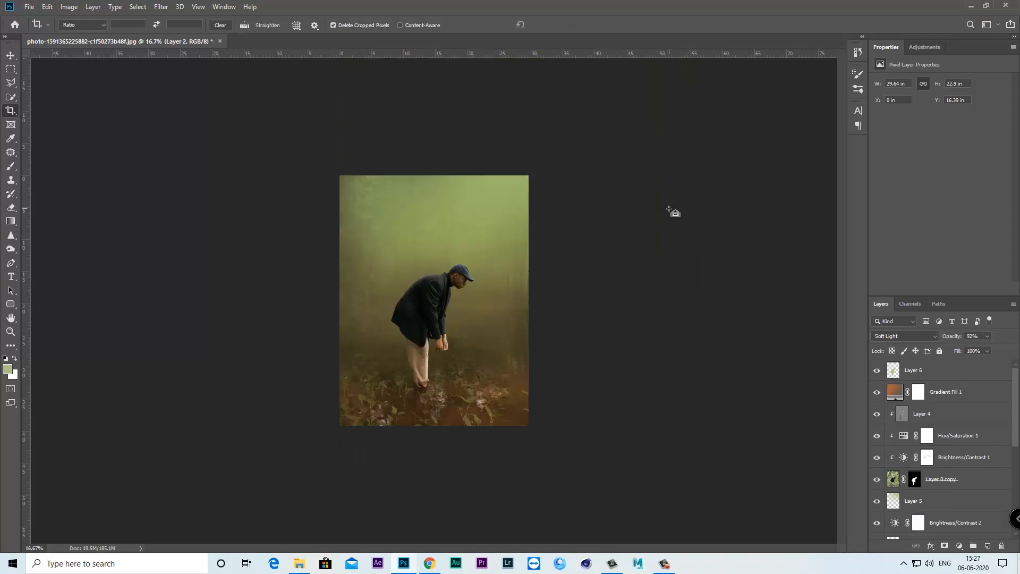
key(ctrl+plus)
key(ctrl+plus)
key(ctrl+minus)
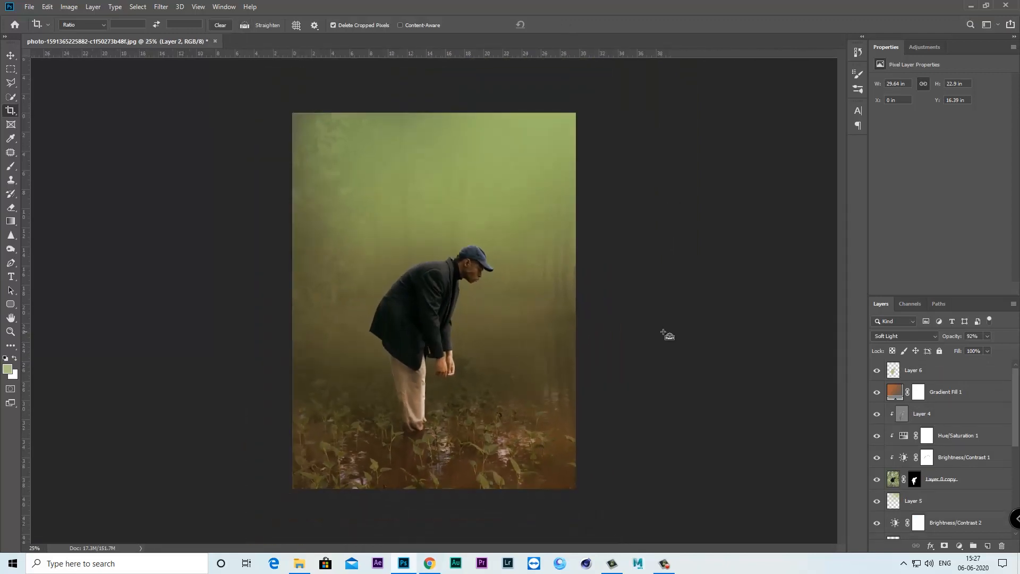
Dodge the midtones of the man's face and cap on Layer 4 with a 125 px brush at 19% exposure.
click(915, 480)
click(927, 456)
key(ctrl+plus)
key(ctrl+plus)
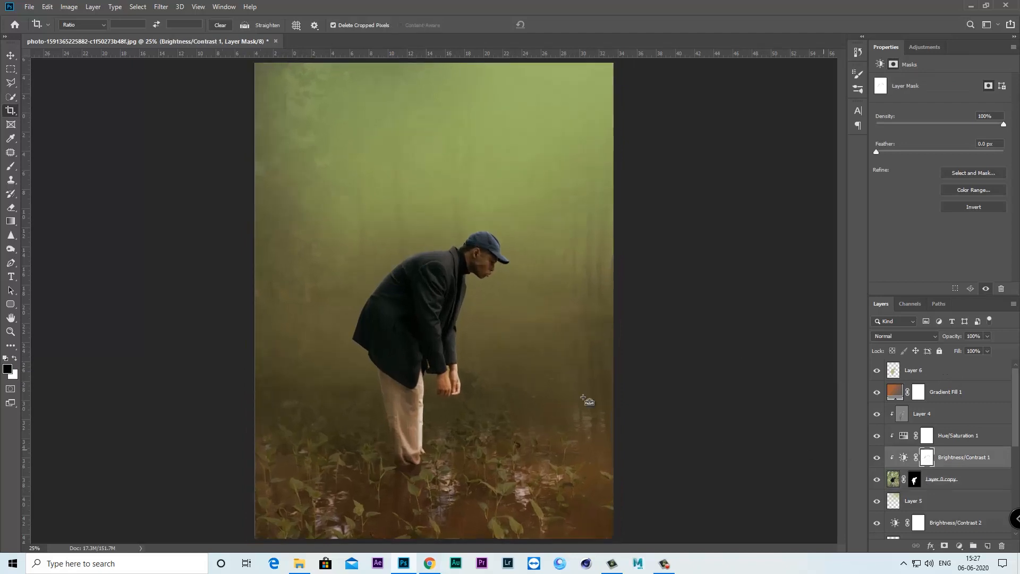
key(ctrl+plus)
drag(541, 271, 513, 281)
key(b)
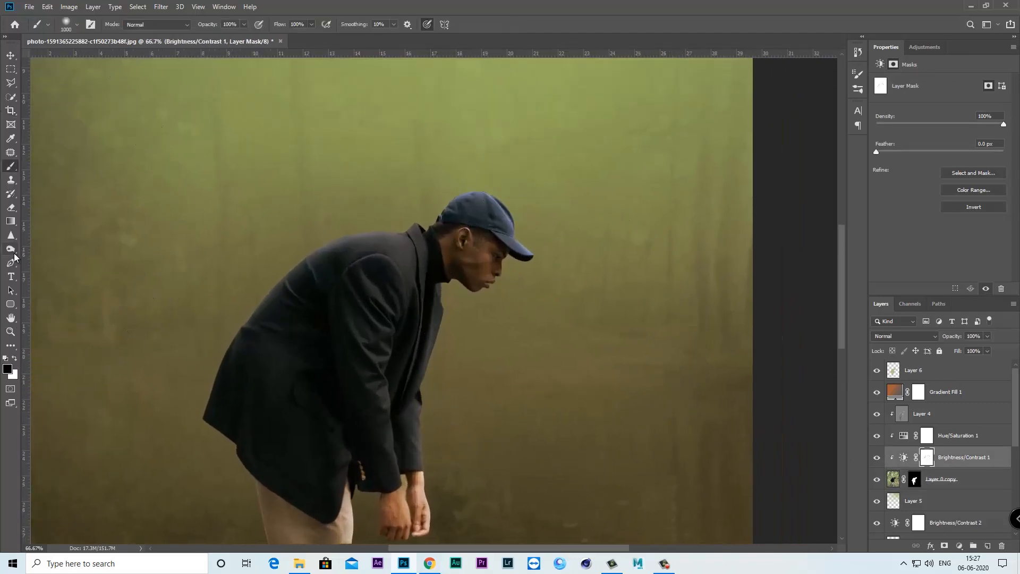
click(902, 414)
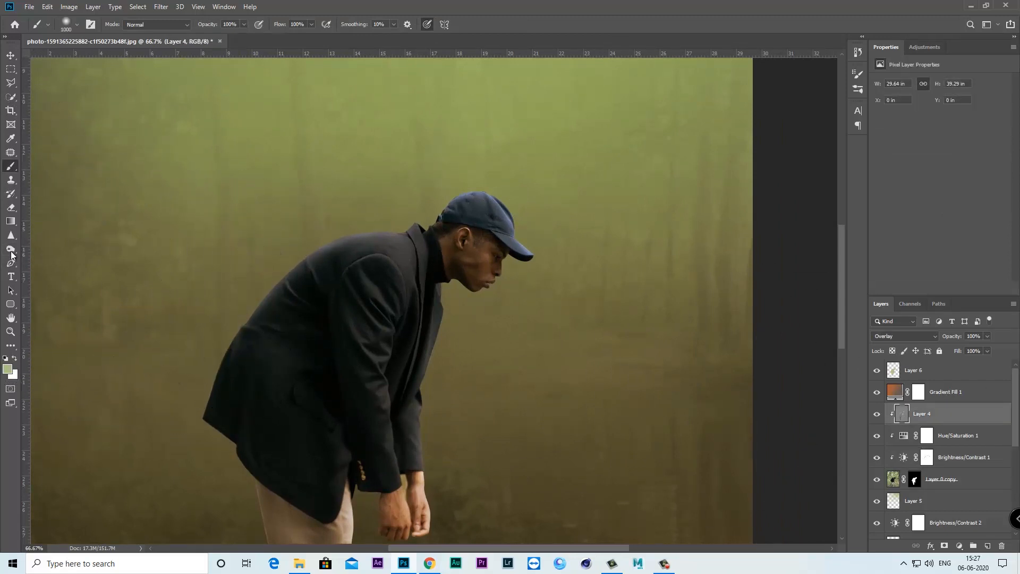
drag(10, 248, 40, 261)
click(52, 249)
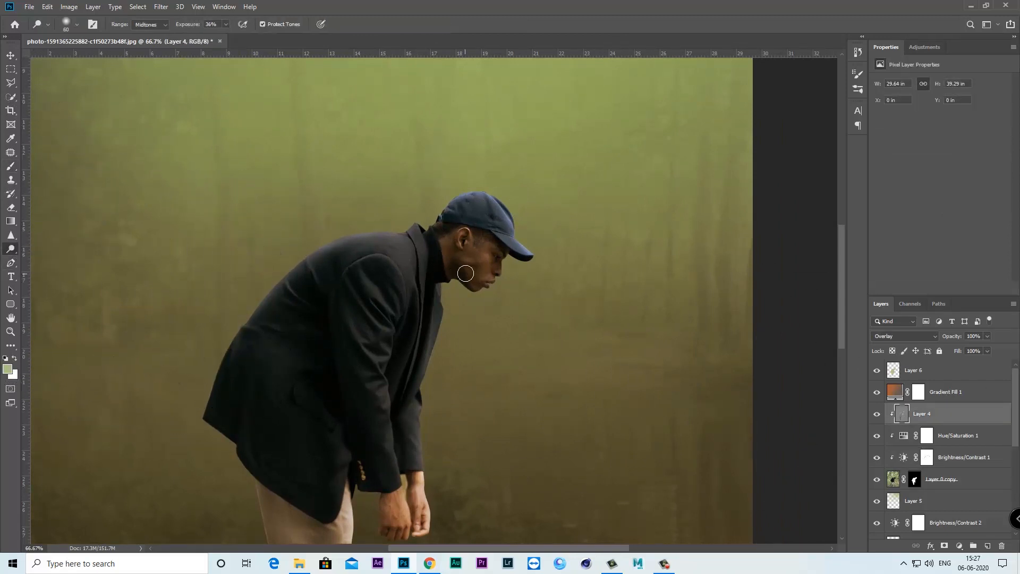
click(226, 24)
key(bracketright)
key(bracketright)
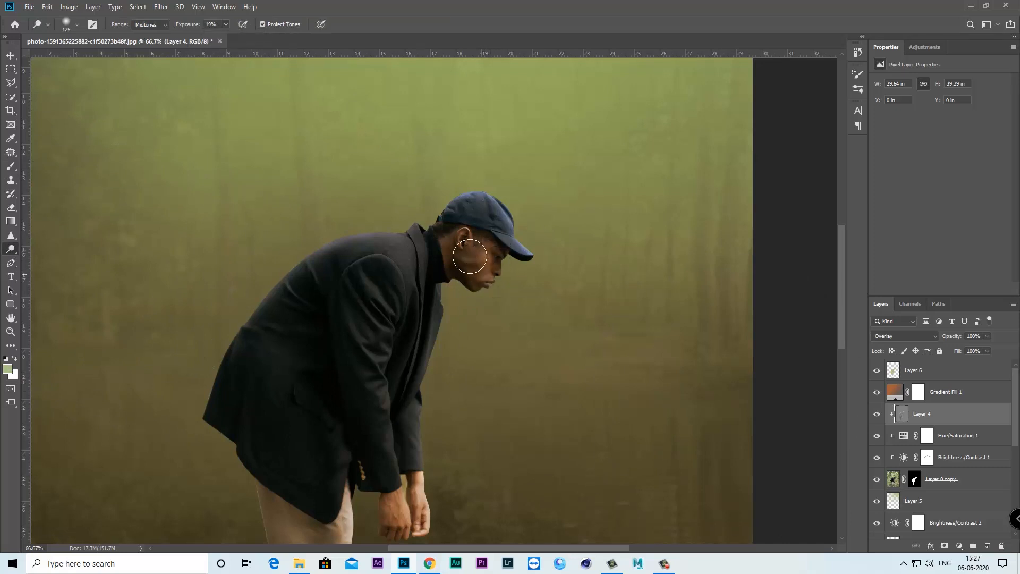
mouse_move(458, 251)
mouse_down()
mouse_move(490, 285)
mouse_move(515, 249)
mouse_move(487, 257)
mouse_move(469, 296)
mouse_move(449, 248)
mouse_move(488, 279)
mouse_move(465, 305)
mouse_move(484, 259)
mouse_move(454, 243)
mouse_move(448, 303)
mouse_move(436, 291)
mouse_move(455, 279)
mouse_move(431, 345)
mouse_move(449, 289)
mouse_move(479, 294)
mouse_move(463, 297)
mouse_move(493, 259)
mouse_move(515, 286)
mouse_move(500, 221)
mouse_move(537, 280)
mouse_move(499, 218)
mouse_move(538, 272)
mouse_move(526, 293)
mouse_move(433, 199)
mouse_move(497, 198)
mouse_move(463, 210)
mouse_move(463, 258)
mouse_move(489, 259)
mouse_up()
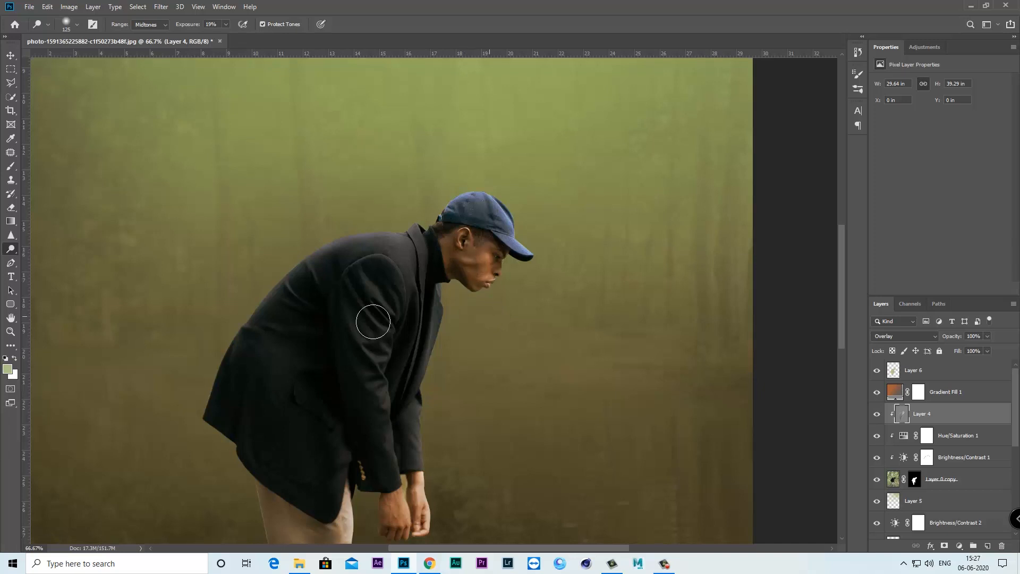
Burn the midtones around the jacket's shoulder on Layer 4 with a brush of about 100 px at 21% exposure.
right_click(18, 252)
click(48, 259)
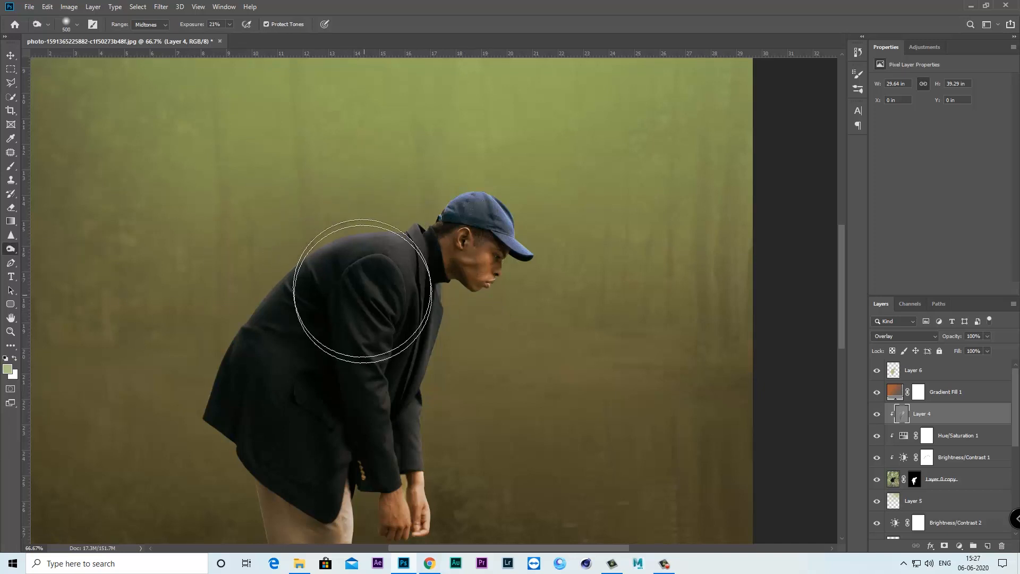
key(bracketleft)
key(bracketleft)
key(bracketleft)
key(bracketleft)
key(bracketleft)
key(bracketleft)
key(bracketleft)
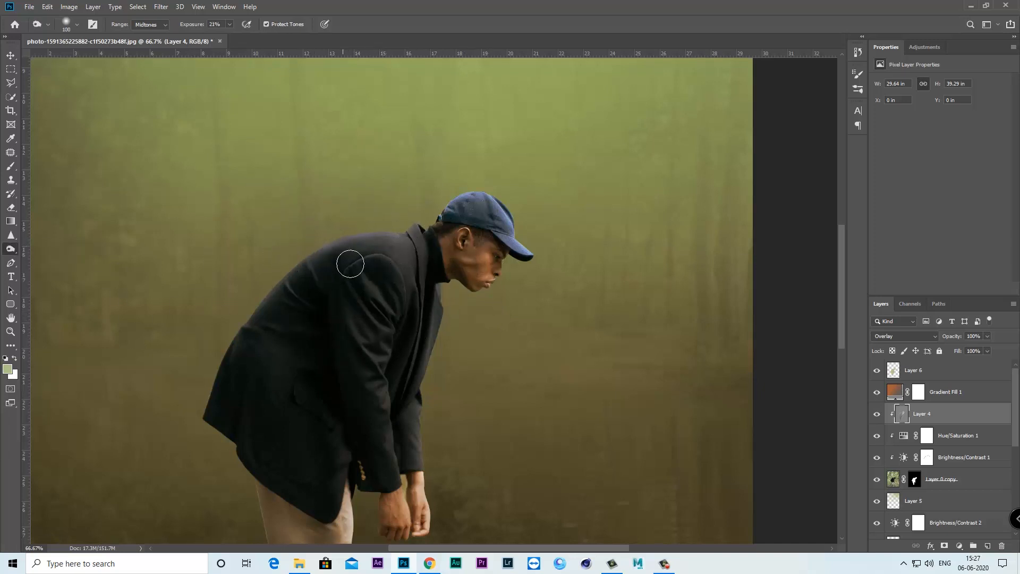
key(bracketright)
Dodge the midtones of the jacket sleeve on Layer 4 with a 175 px brush at 19% exposure.
right_click(16, 248)
click(45, 249)
key(bracketright)
key(bracketright)
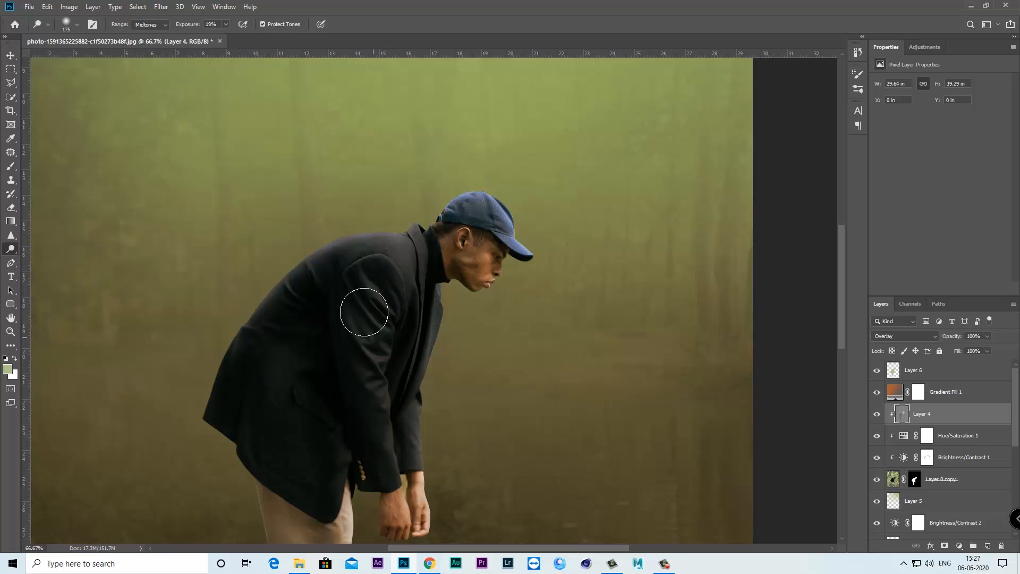
scroll(551, 430, down, 3)
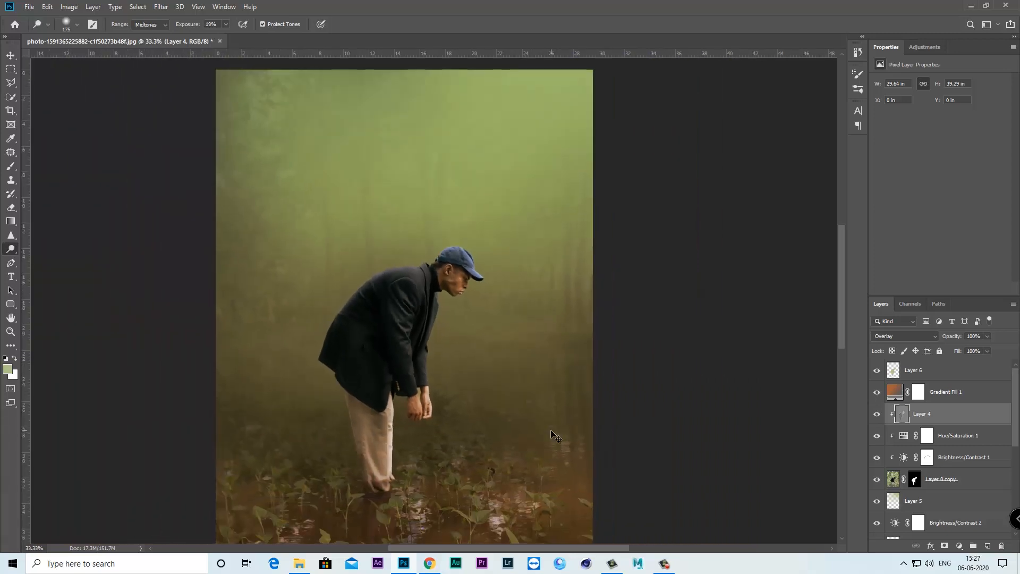
scroll(551, 430, up, 1)
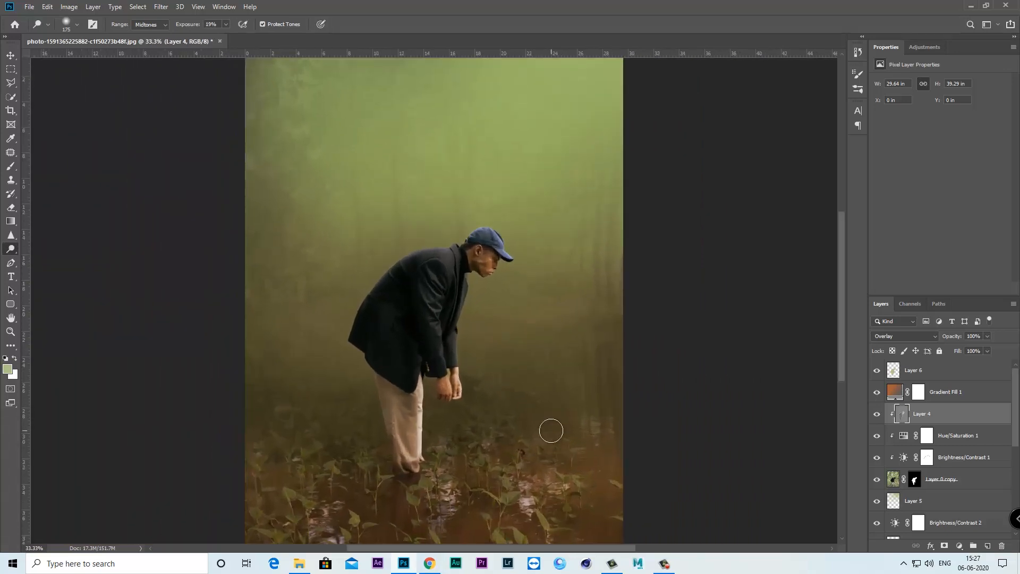
Add a Gradient Map adjustment layer above Layer 6 using the Violet, Orange preset.
click(942, 377)
click(876, 370)
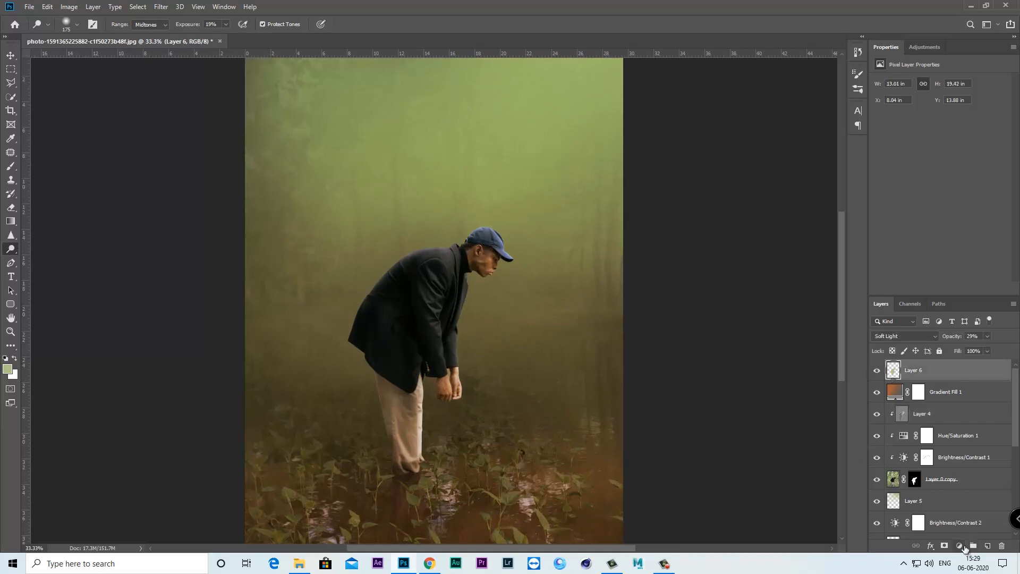
click(960, 546)
click(960, 527)
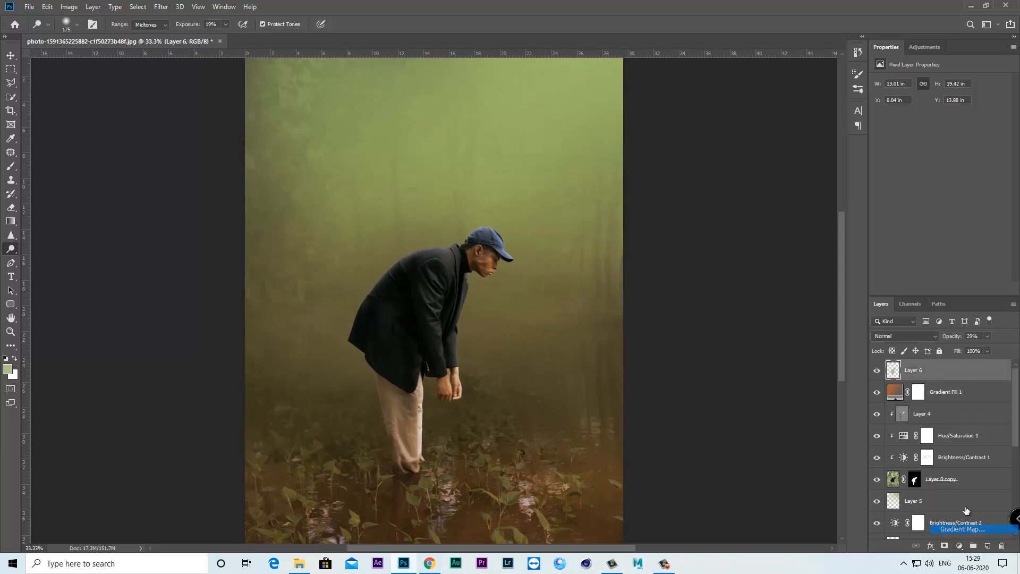
click(903, 86)
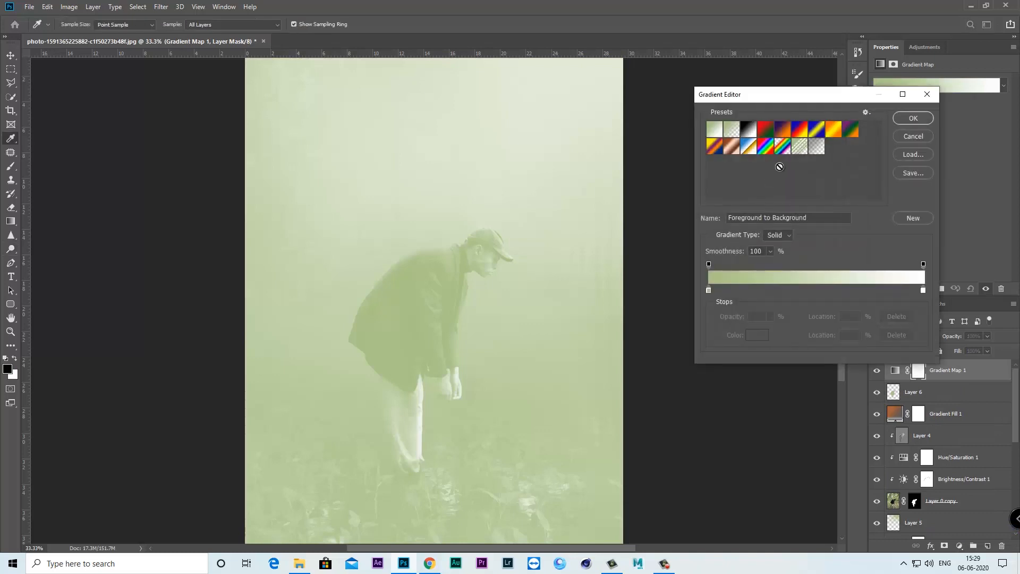
click(780, 135)
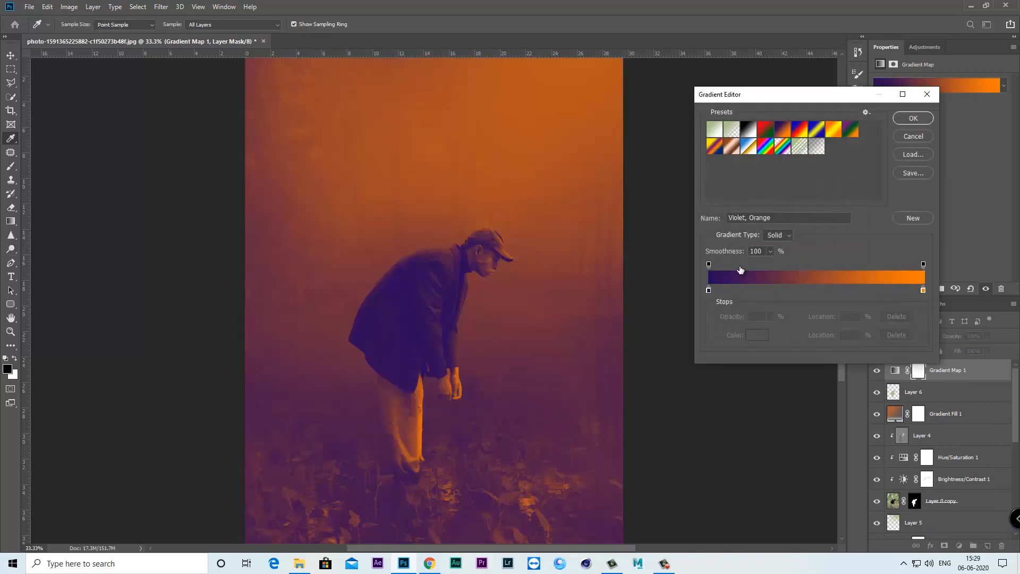
click(912, 117)
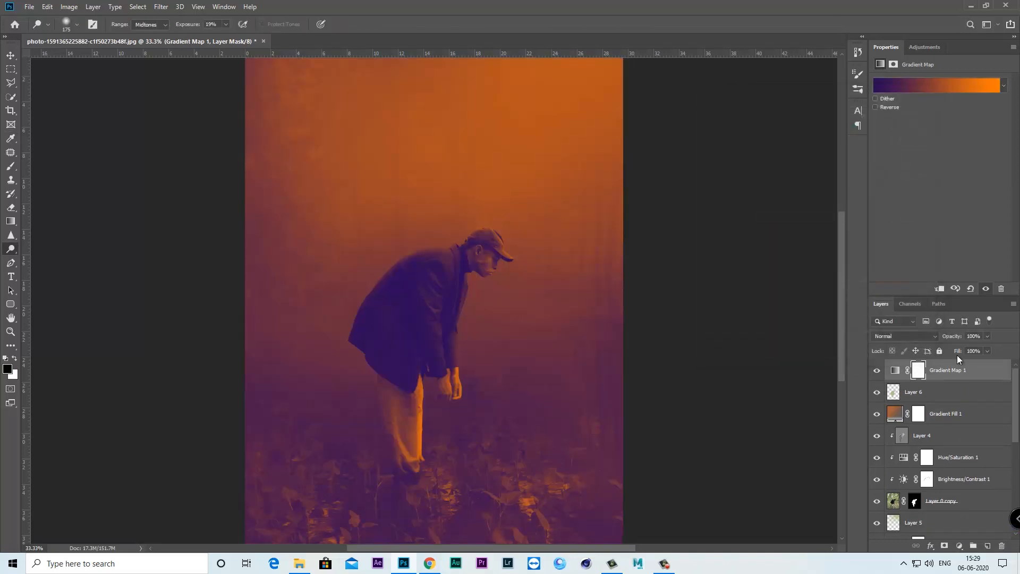
Set the Gradient Map 1 layer to Soft Light blending at 37% opacity.
click(910, 337)
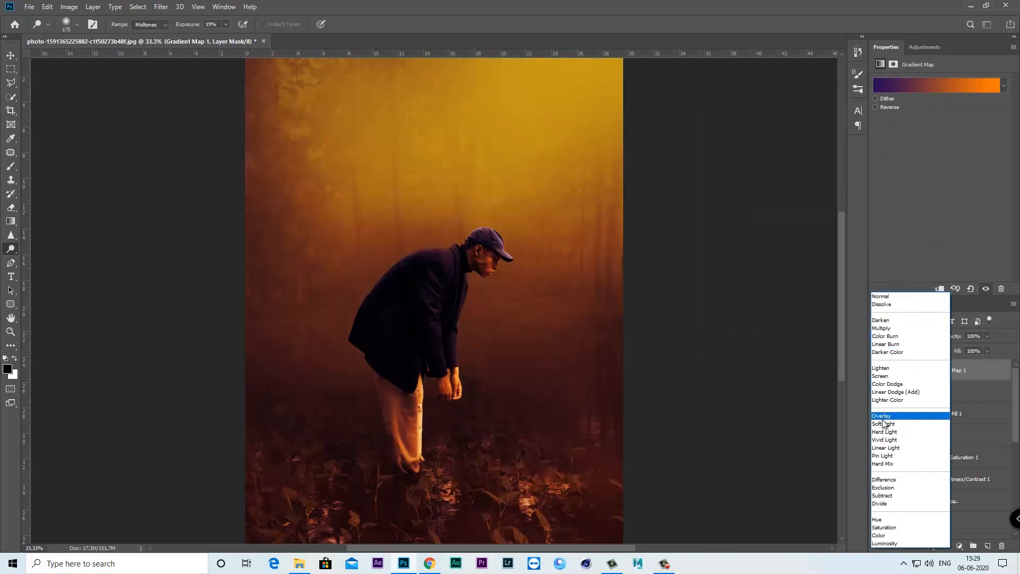
click(883, 423)
click(954, 350)
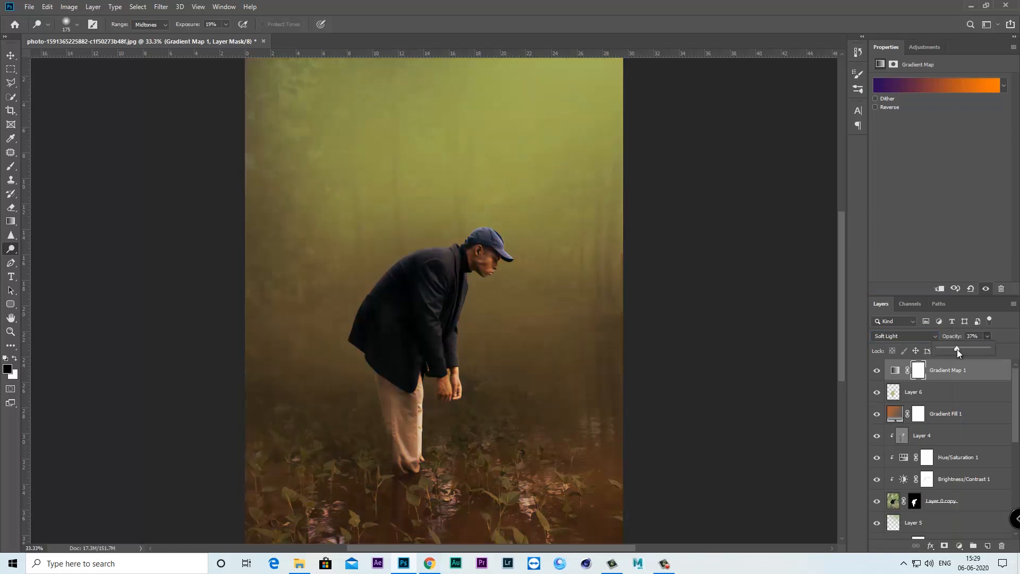
key(ctrl+minus)
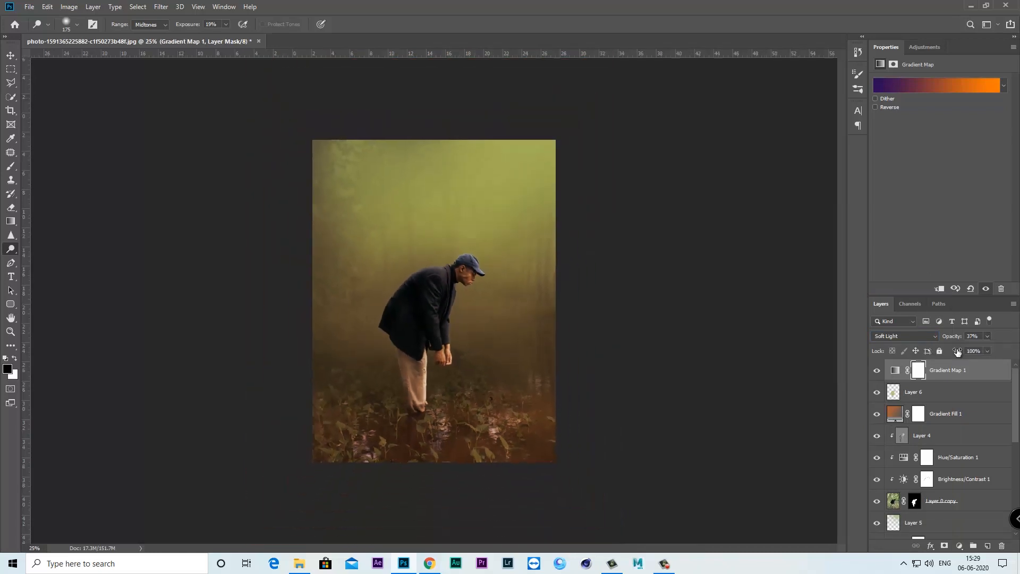
Add a light blue Solid Color fill layer above Gradient Map 1.
key(b)
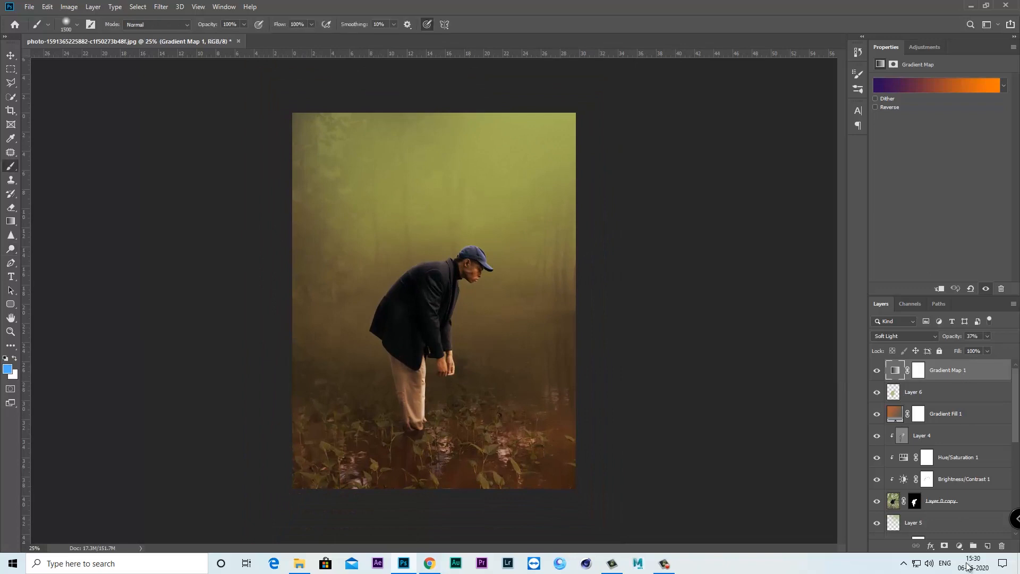
click(959, 546)
click(958, 360)
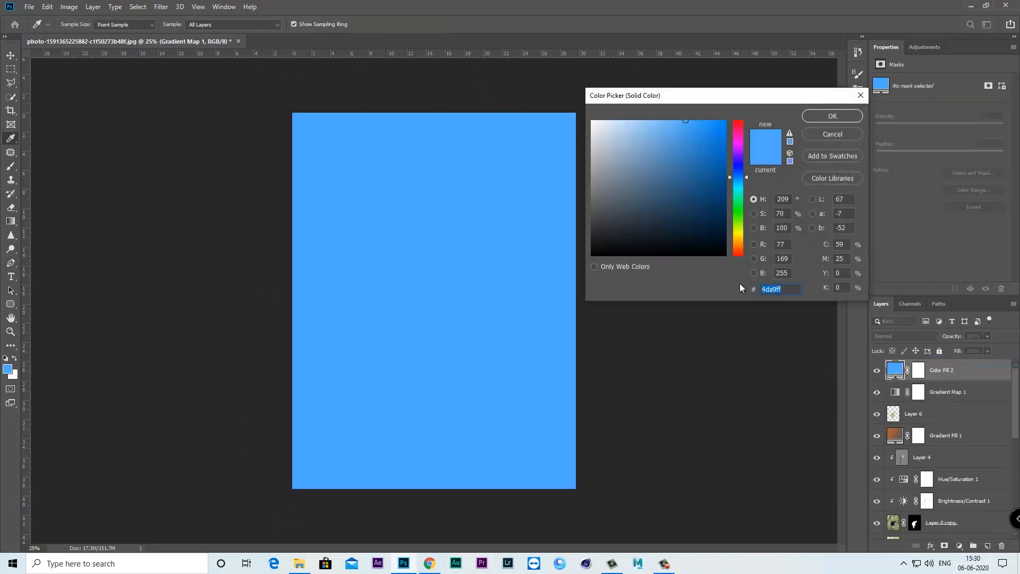
click(690, 121)
click(805, 120)
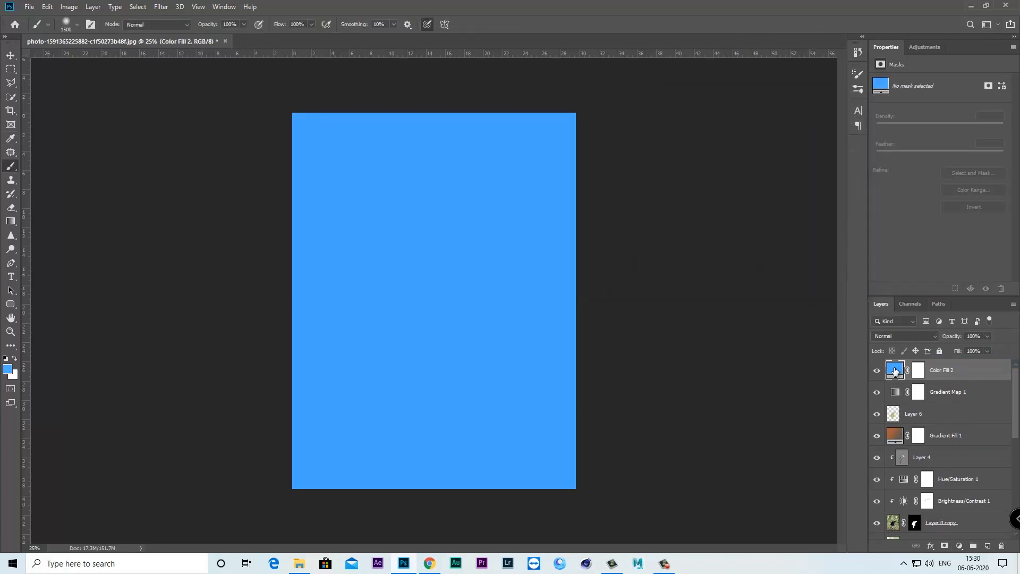
Set the blue Color Fill 2 layer to Overlay blending and keep its opacity at 100%.
click(897, 332)
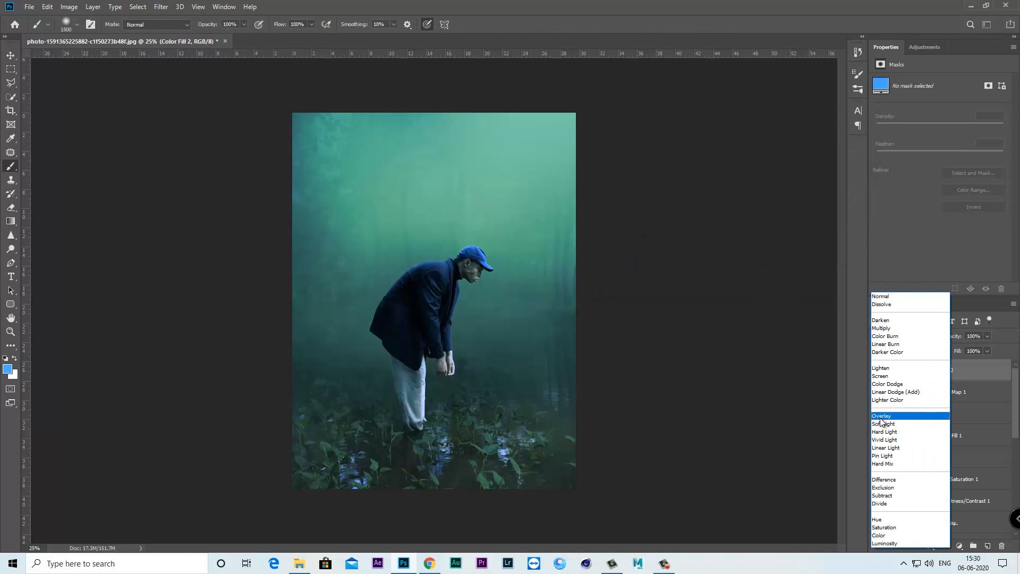
click(880, 420)
click(988, 351)
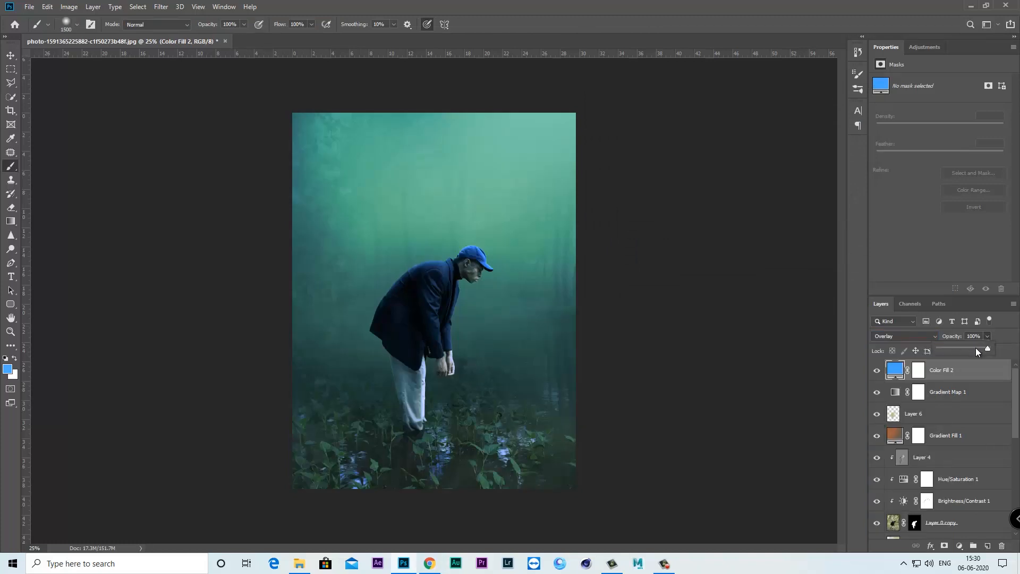
drag(987, 350, 991, 349)
Add a black (000000) Solid Color fill layer above Color Fill 2.
click(959, 545)
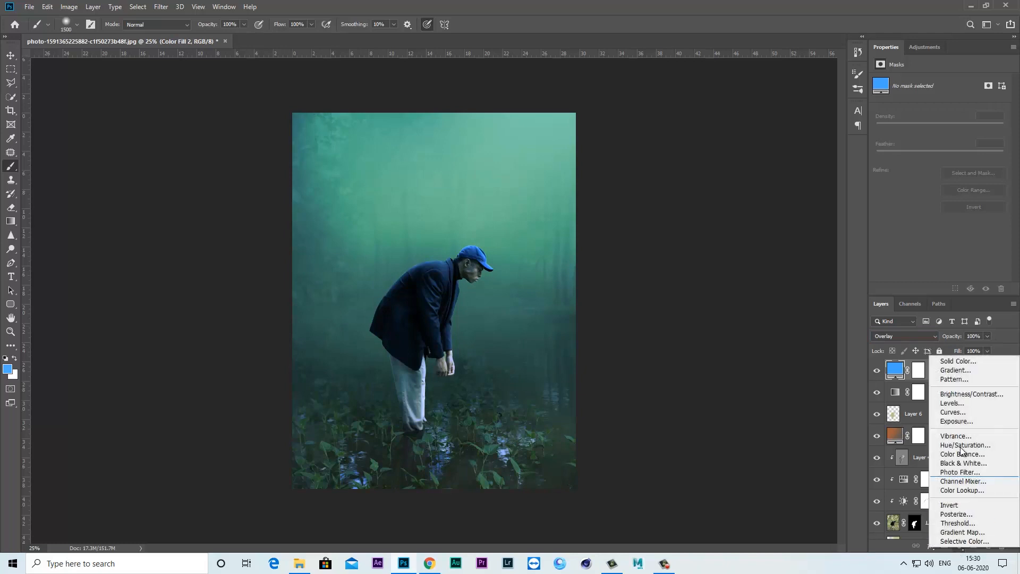
click(958, 361)
drag(657, 223, 469, 285)
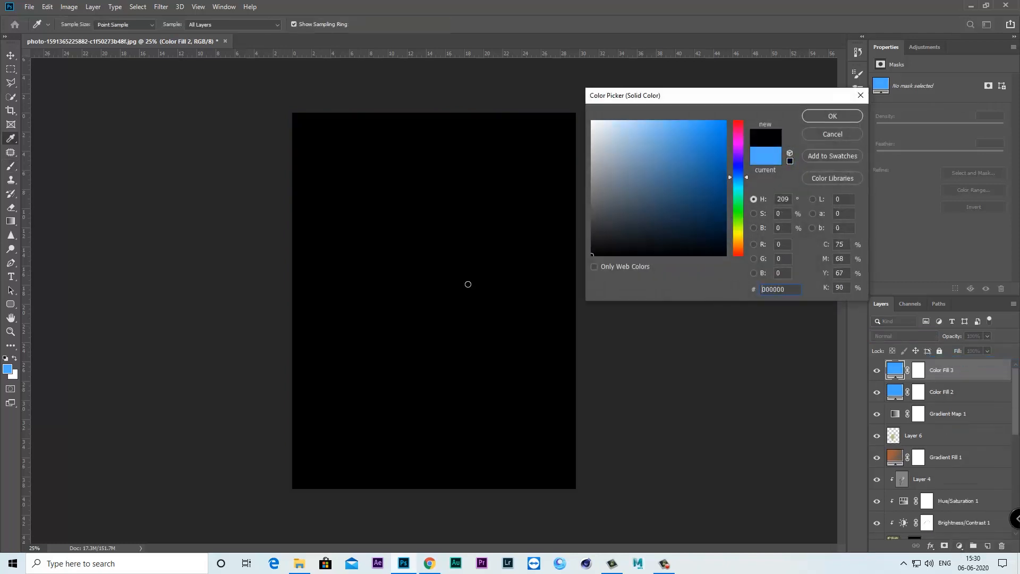
click(853, 112)
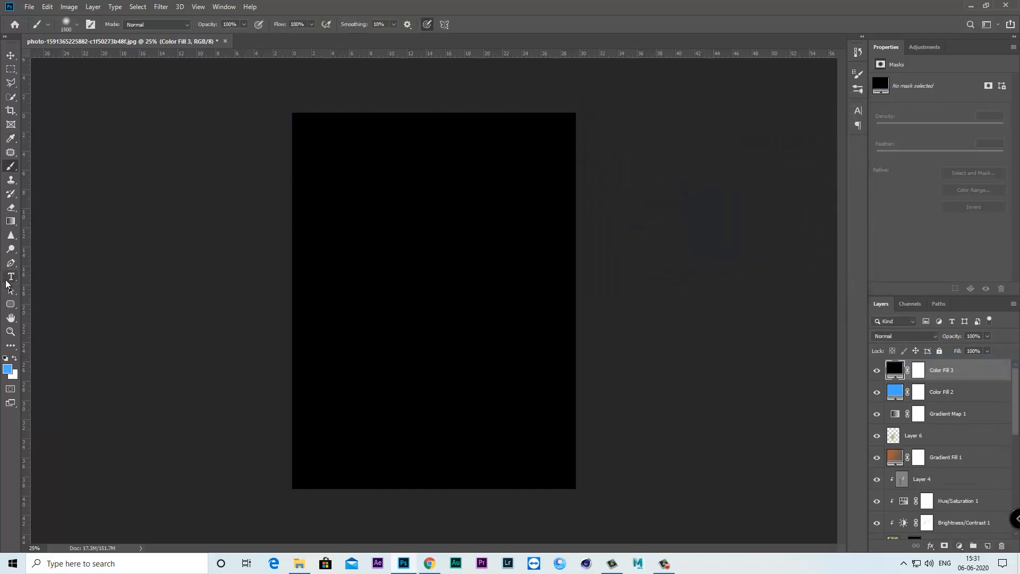
Paint black on Color Fill 3's mask over the image centre with a soft brush of about 3700 px, leaving a dark vignette.
click(5, 358)
right_click(13, 168)
click(58, 163)
click(76, 24)
drag(93, 58, 150, 61)
click(348, 12)
click(919, 371)
key(bracketleft)
key(bracketleft)
key(bracketleft)
key(bracketleft)
key(bracketleft)
key(bracketleft)
key(bracketleft)
key(bracketleft)
key(bracketleft)
key(bracketleft)
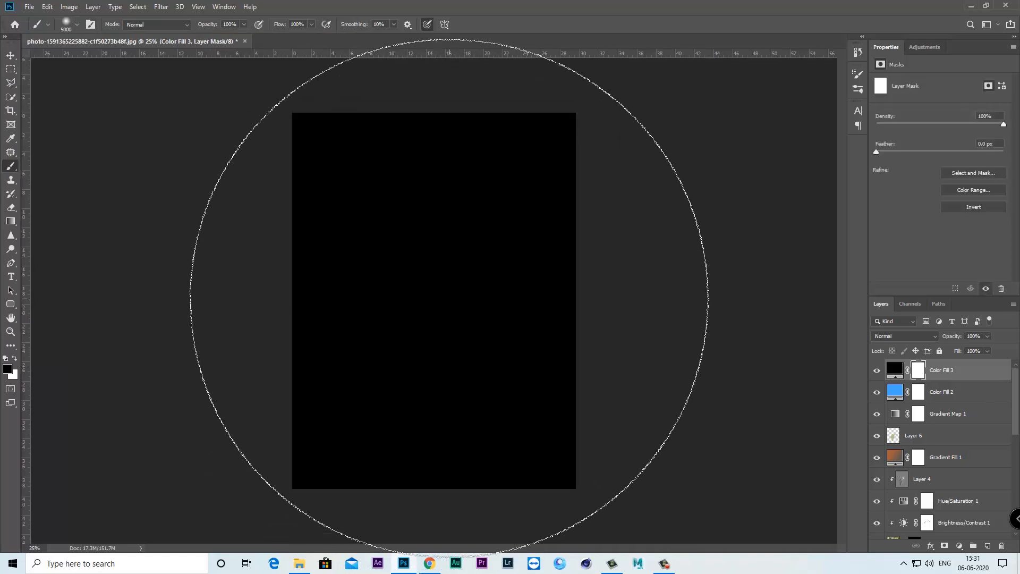
key(bracketleft)
key(bracketleft)
key(bracketleft)
key(bracketleft)
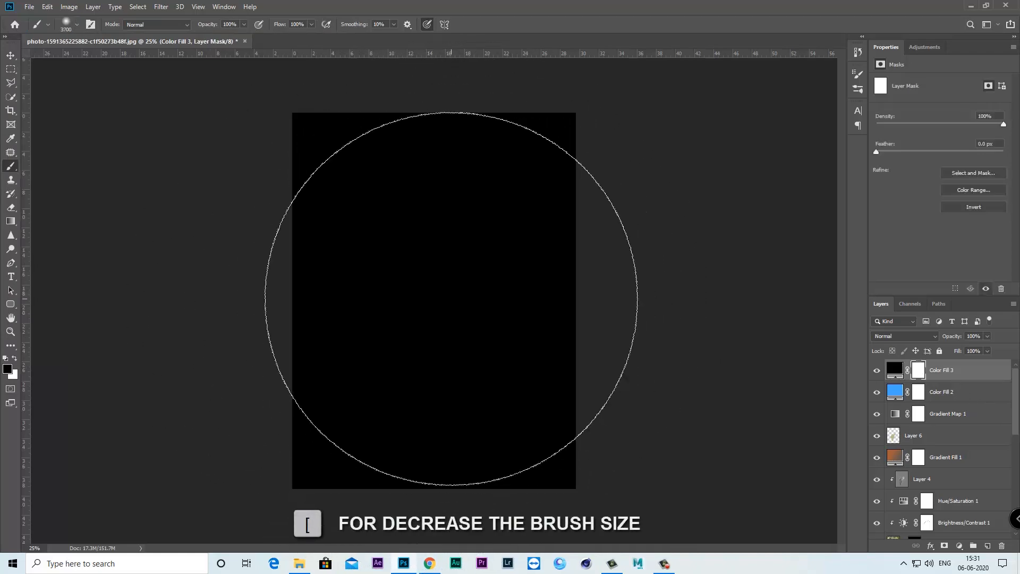
click(448, 298)
key(bracketright)
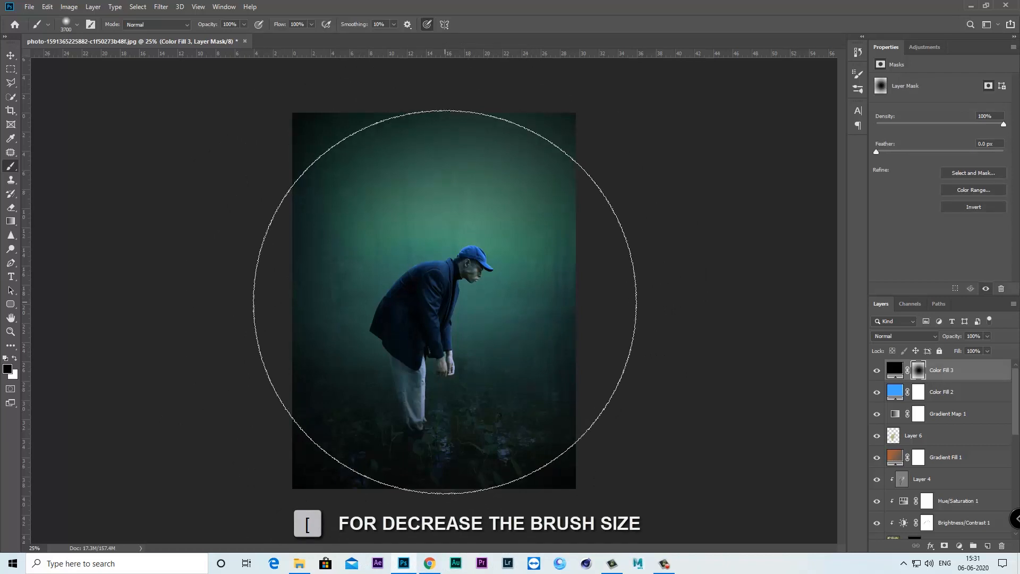
click(444, 302)
click(445, 302)
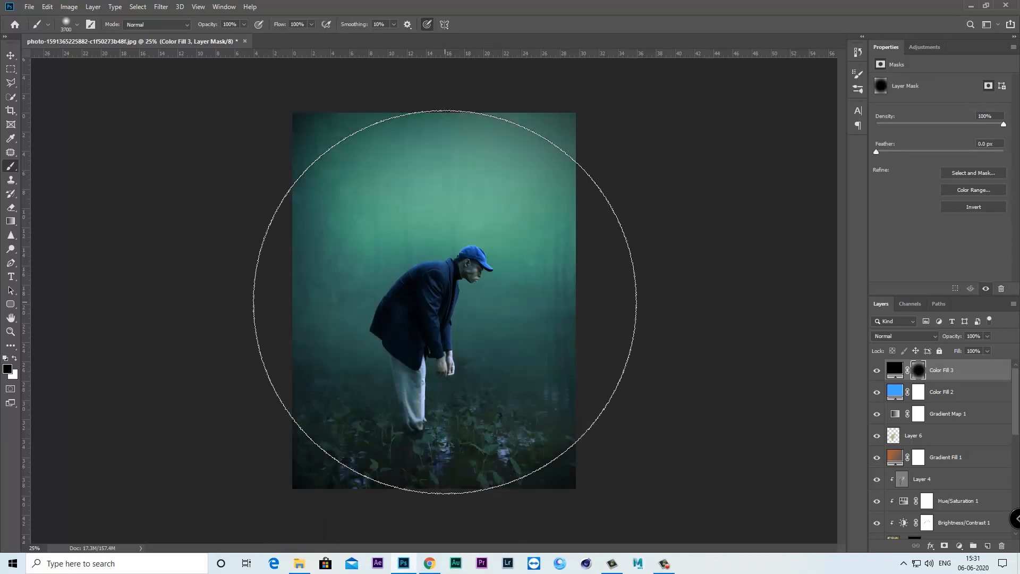
click(874, 372)
click(876, 373)
click(976, 374)
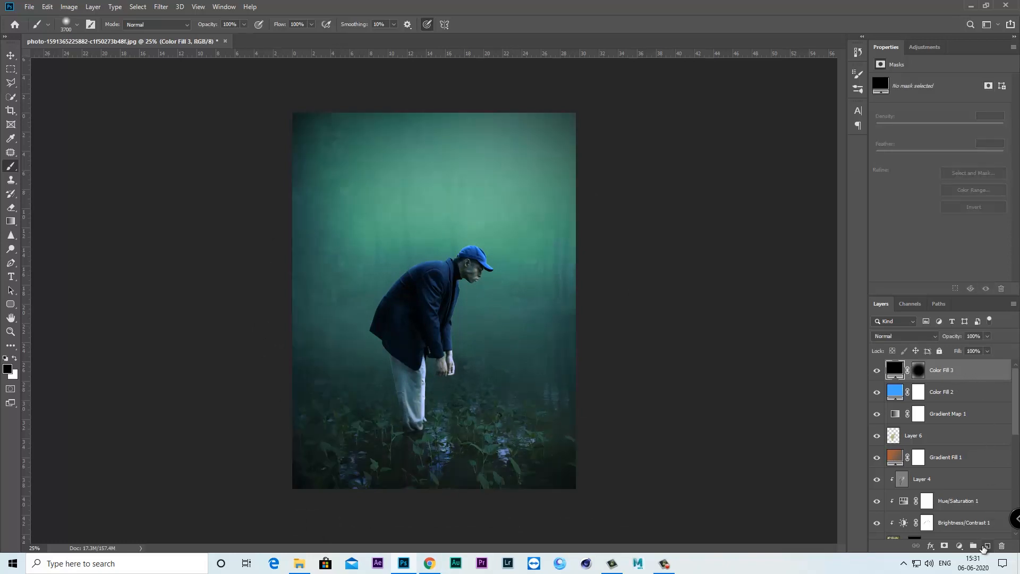
Add a Photo Filter adjustment layer above Color Fill 3 using the Cyan filter.
click(960, 545)
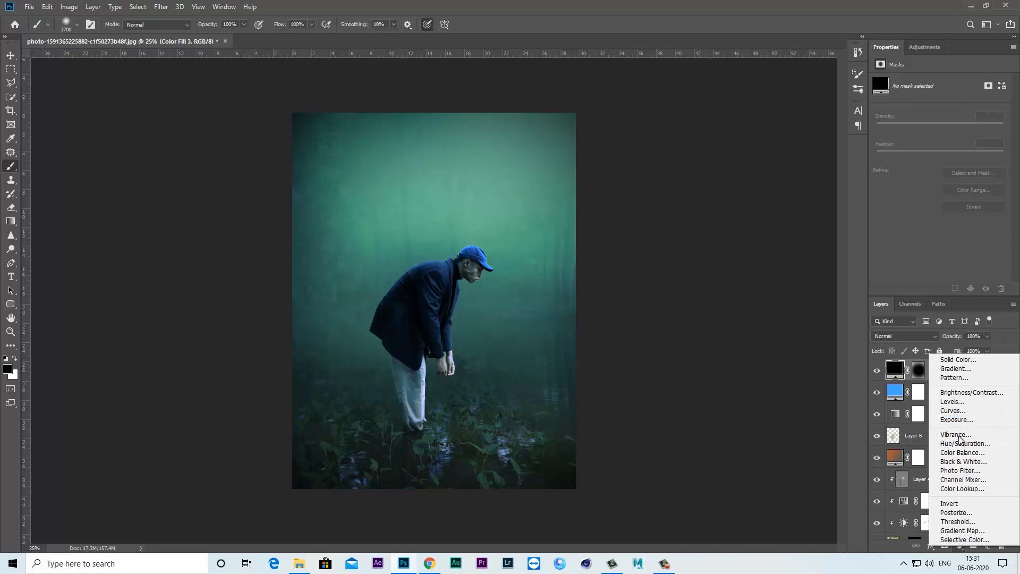
click(960, 470)
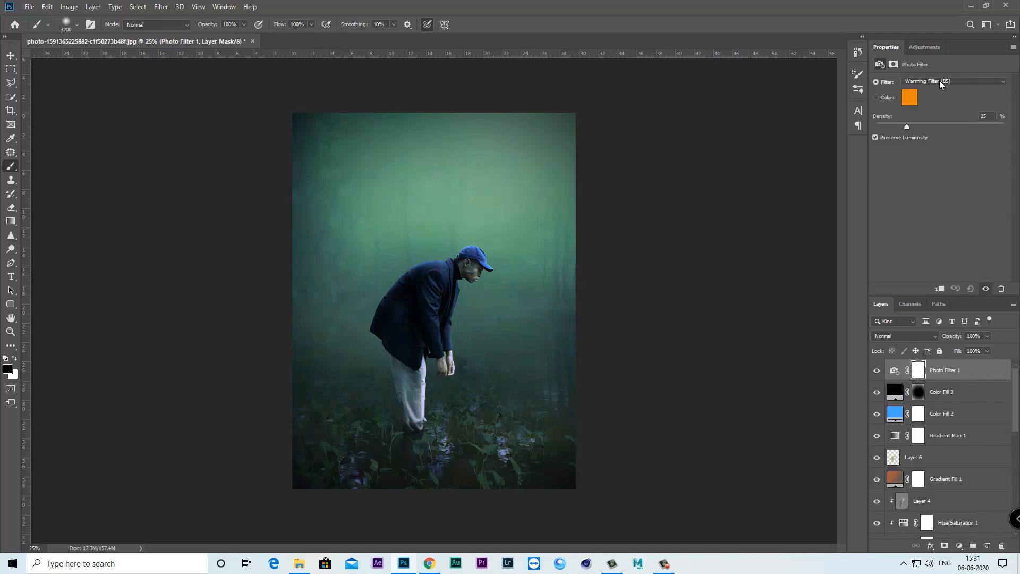
click(940, 81)
click(928, 177)
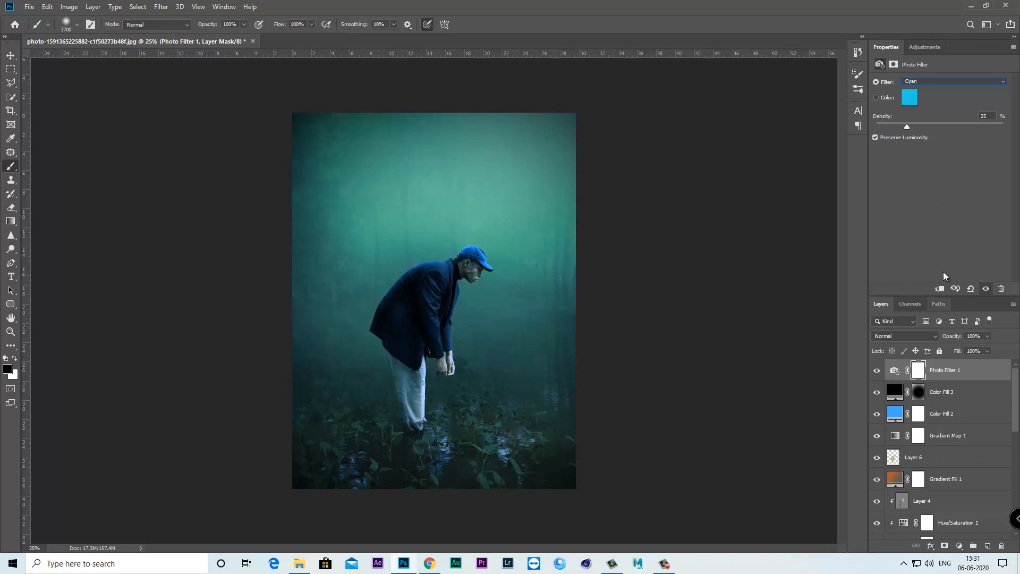
Create a new layer above Photo Filter 1 and use Apply Image to fill it with the merged RGB image.
click(988, 546)
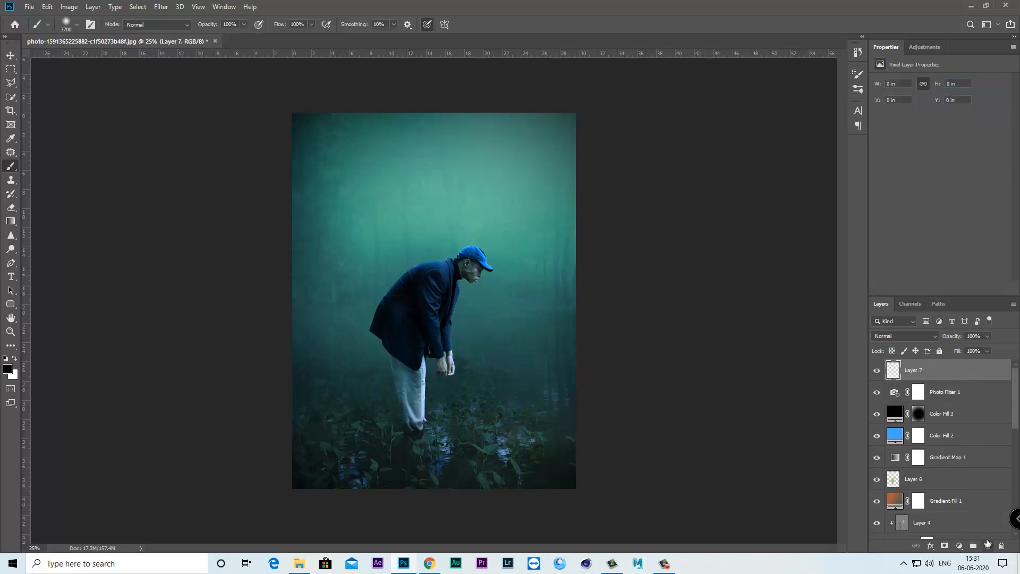
click(69, 7)
click(88, 159)
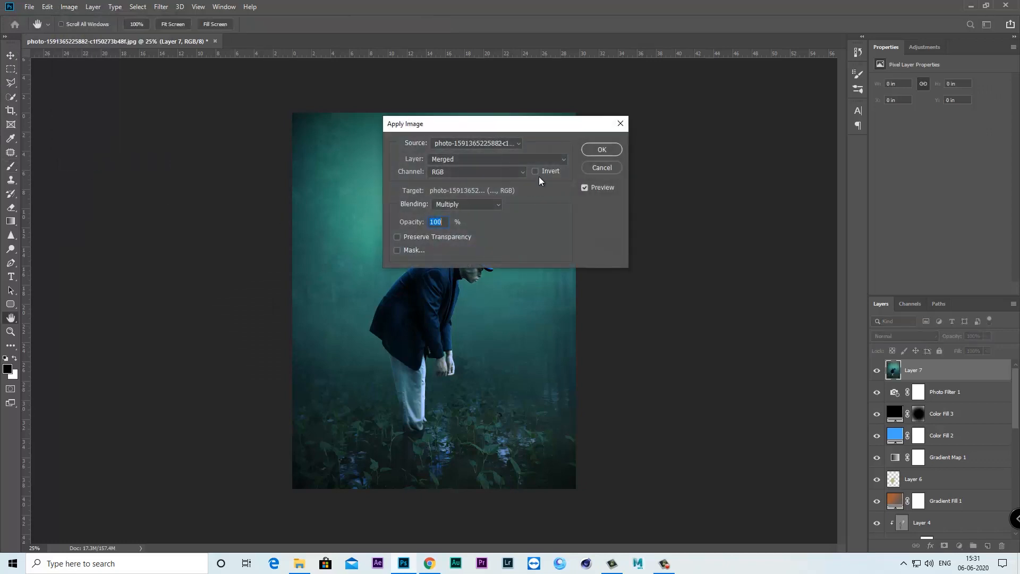
click(601, 151)
key(b)
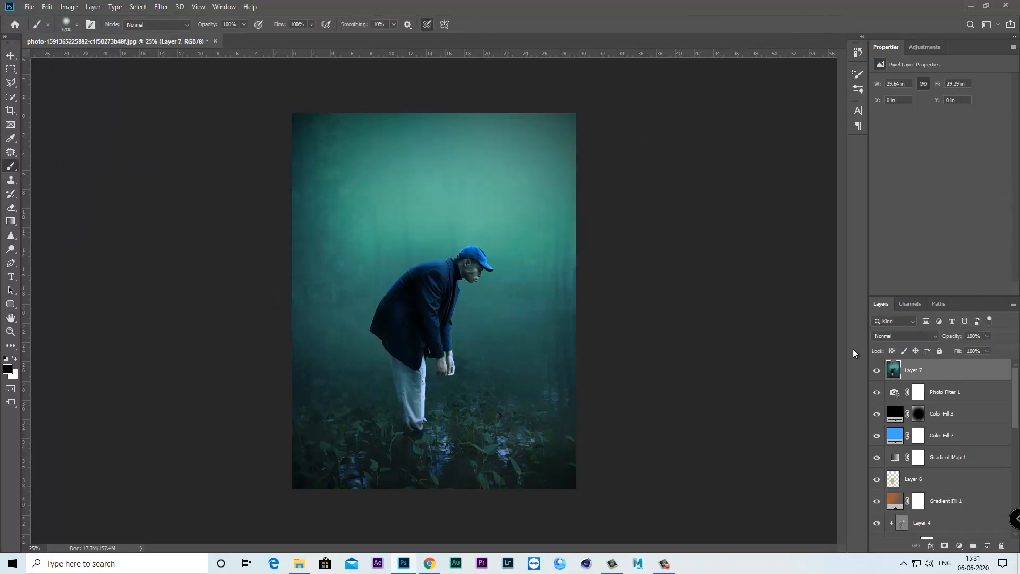
key(bracketleft)
key(bracketleft)
key(bracketleft)
key(bracketleft)
key(bracketleft)
key(bracketleft)
key(bracketleft)
key(bracketleft)
key(bracketleft)
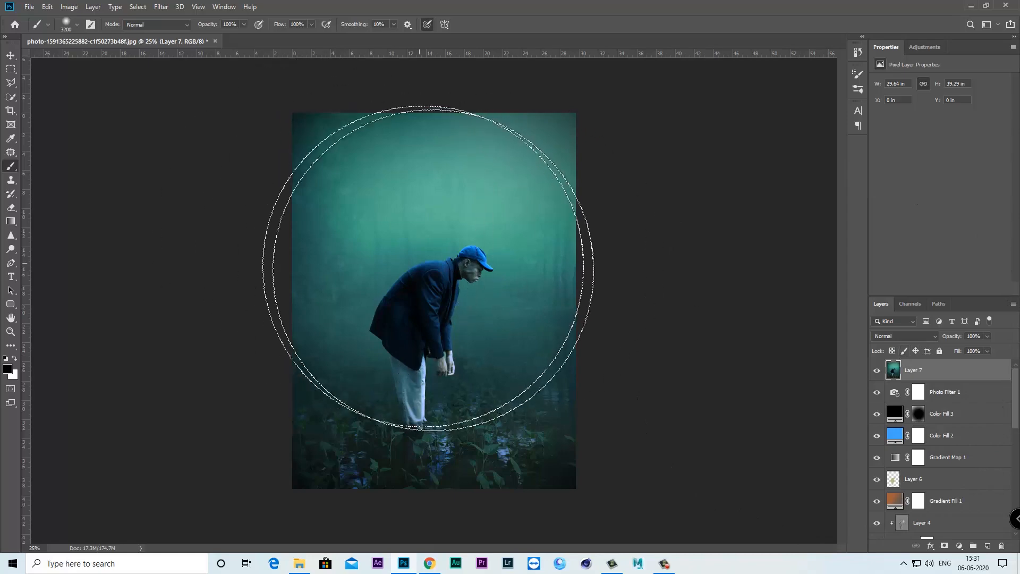
Set Layer 7 to Linear Light blending and sharpen it with a High Pass filter of 1.0 pixel radius.
click(887, 337)
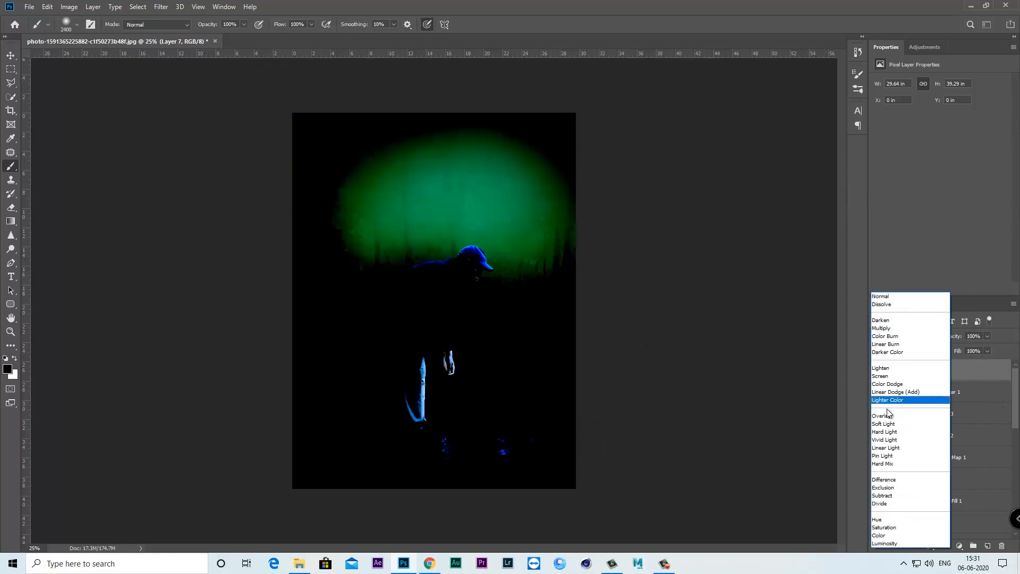
click(891, 448)
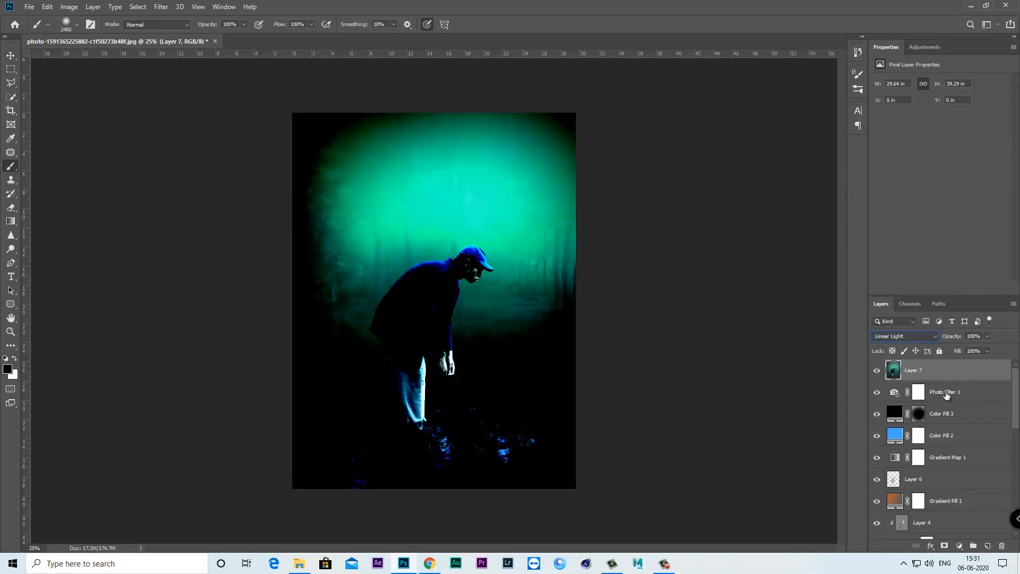
click(157, 8)
mouse_move(219, 219)
click(324, 229)
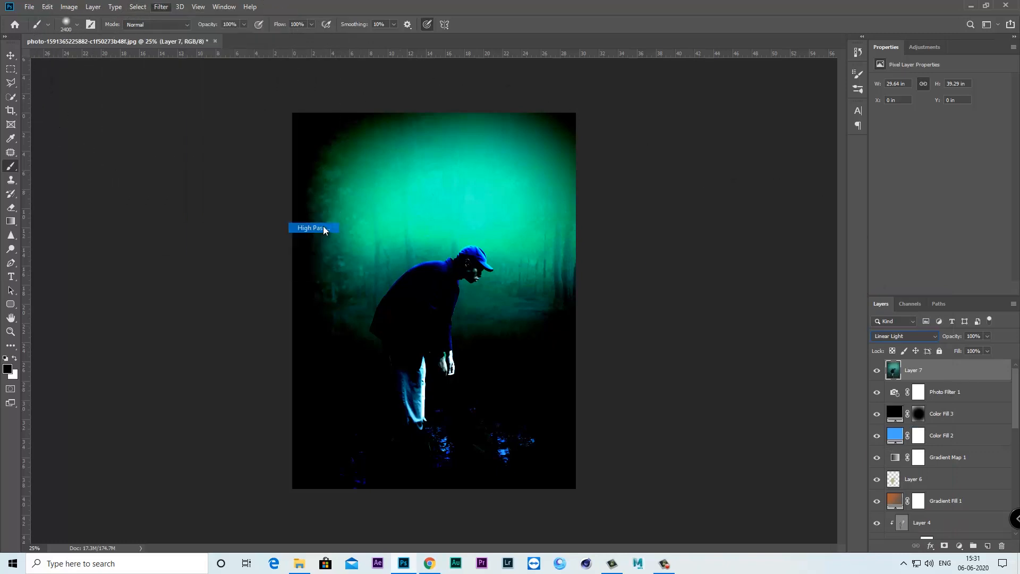
drag(511, 119, 694, 133)
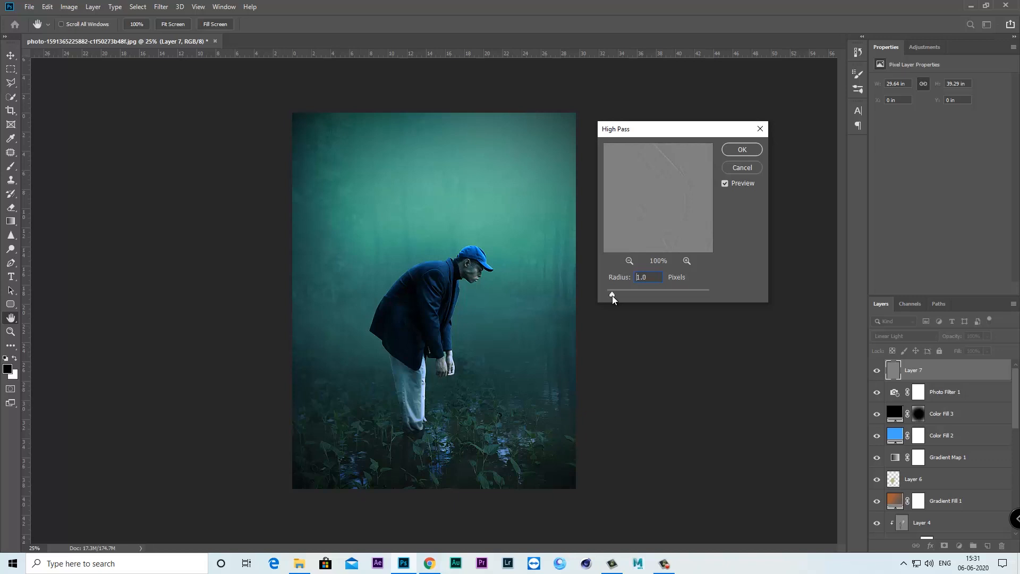
click(730, 152)
key(b)
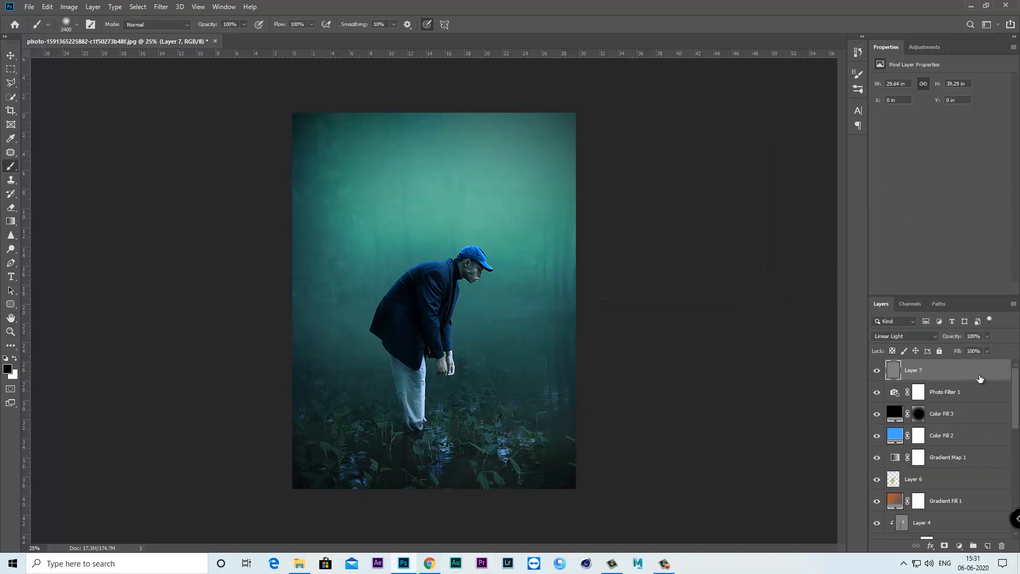
Create a new layer above Layer 7 and use Apply Image to fill it with the merged result.
click(988, 546)
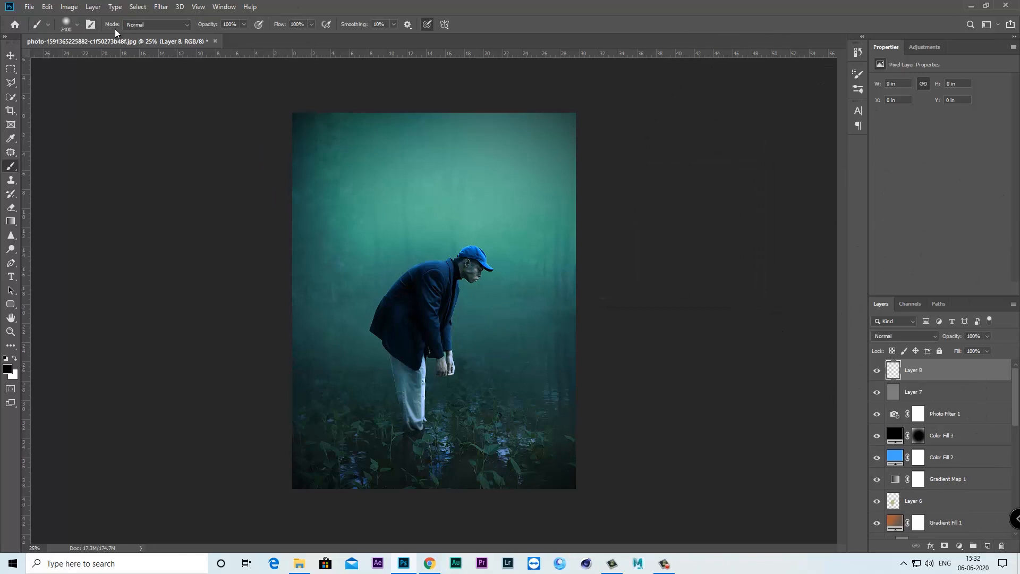
click(69, 7)
click(86, 154)
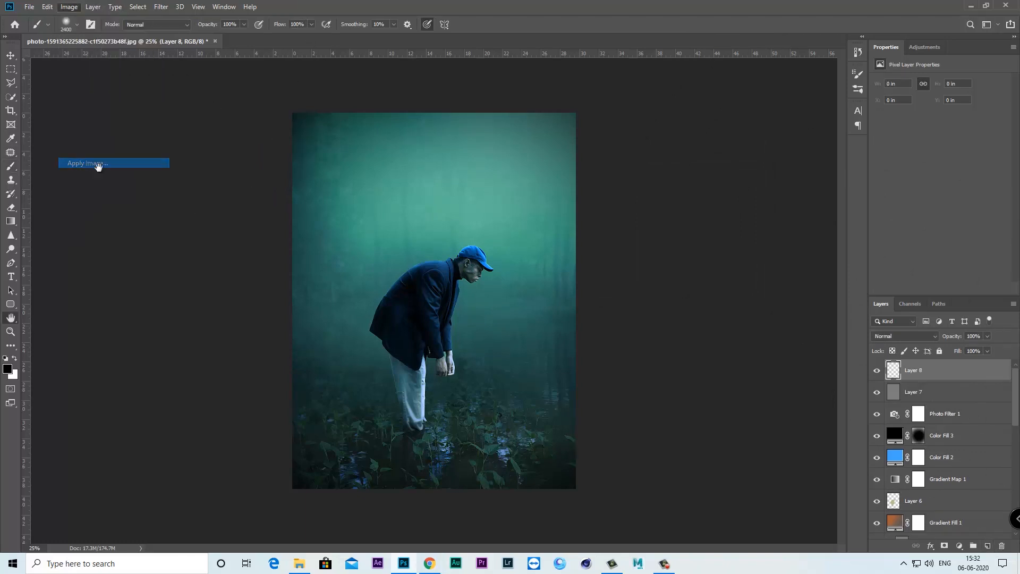
click(601, 150)
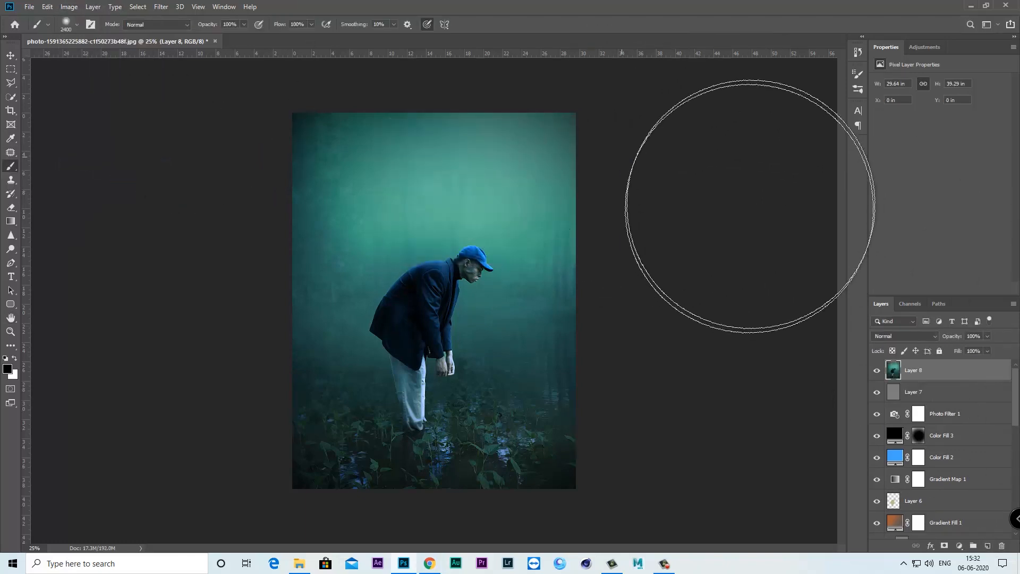
In the Camera Raw filter on Layer 8, set Exposure +0.25, Contrast +8, Highlights +6, Texture +6 and Clarity +3.
click(160, 7)
click(187, 71)
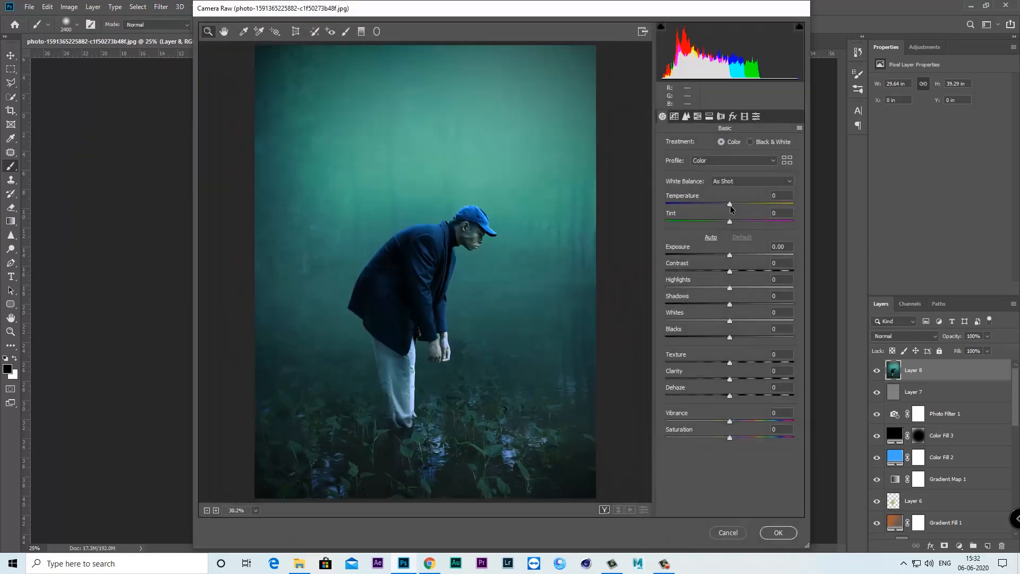
drag(730, 255, 734, 287)
mouse_move(729, 361)
mouse_down()
mouse_move(760, 381)
mouse_move(732, 380)
mouse_up()
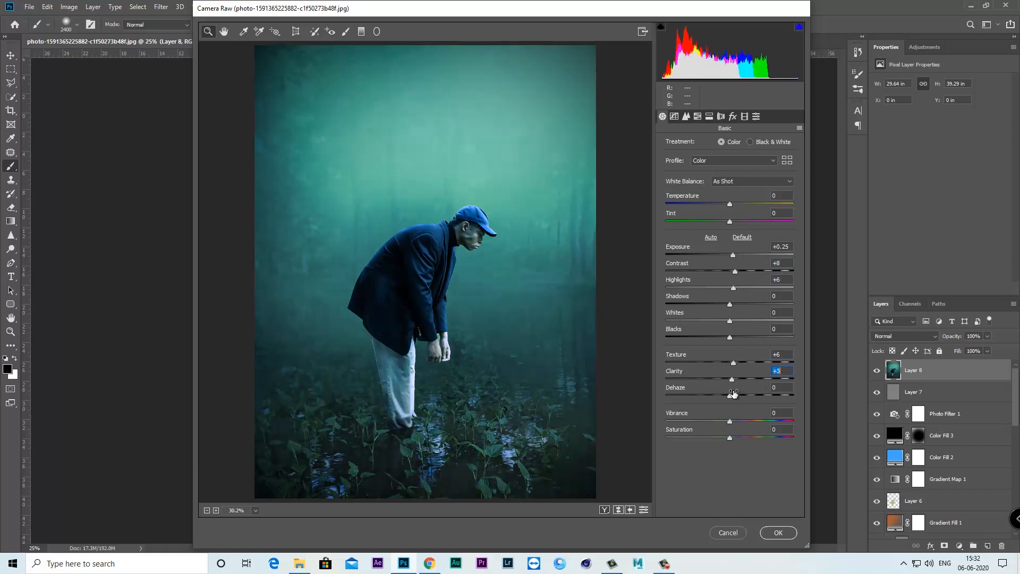
Calibrate Red Primary saturation to +37, Green Primary hue to +20, Blue Primary hue to -20 and saturation to +9, and apply Camera Raw.
click(744, 116)
mouse_move(729, 317)
mouse_down()
mouse_move(717, 318)
mouse_move(735, 333)
mouse_up()
drag(730, 218, 701, 218)
double_click(702, 219)
drag(729, 267, 744, 268)
drag(729, 284, 742, 270)
double_click(736, 284)
double_click(743, 268)
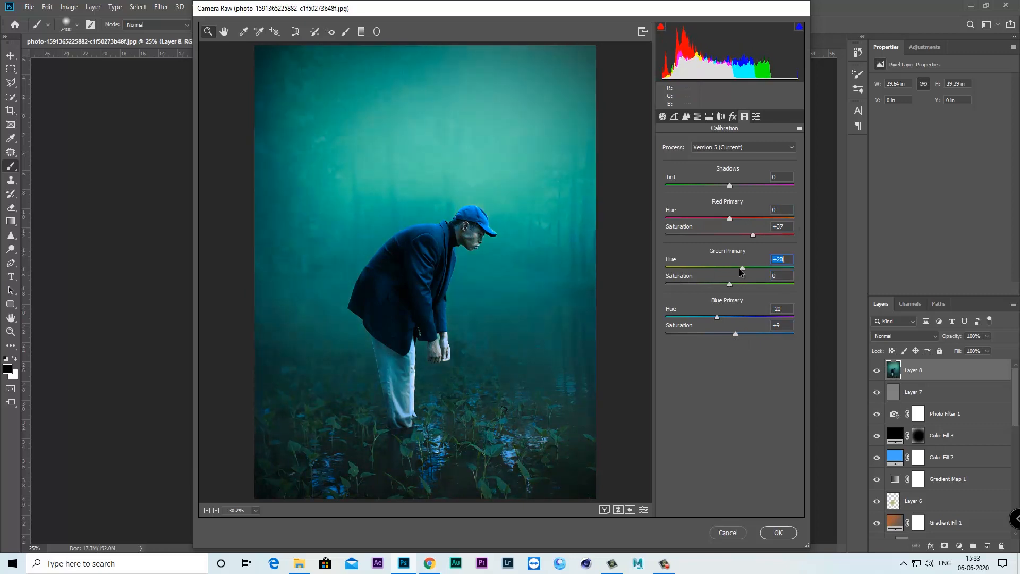
click(791, 532)
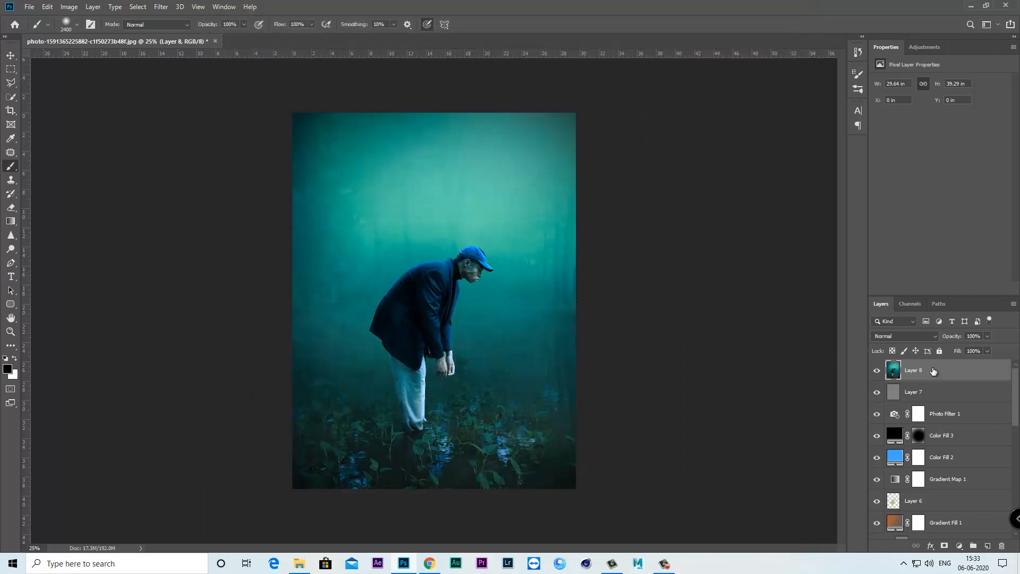